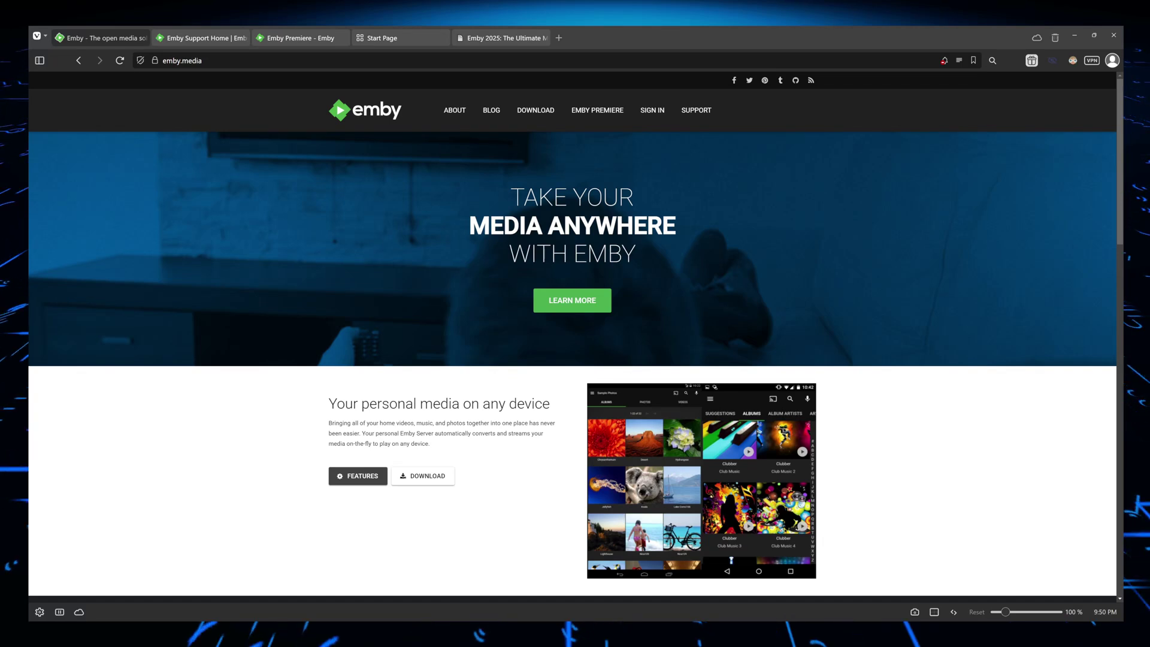
# Scroll down the channel's uploaded-video grid past the CasaOS and Proxmox tutorials
pyautogui.scroll(-1, 572, 335)
pyautogui.scroll(-3, 573, 336)
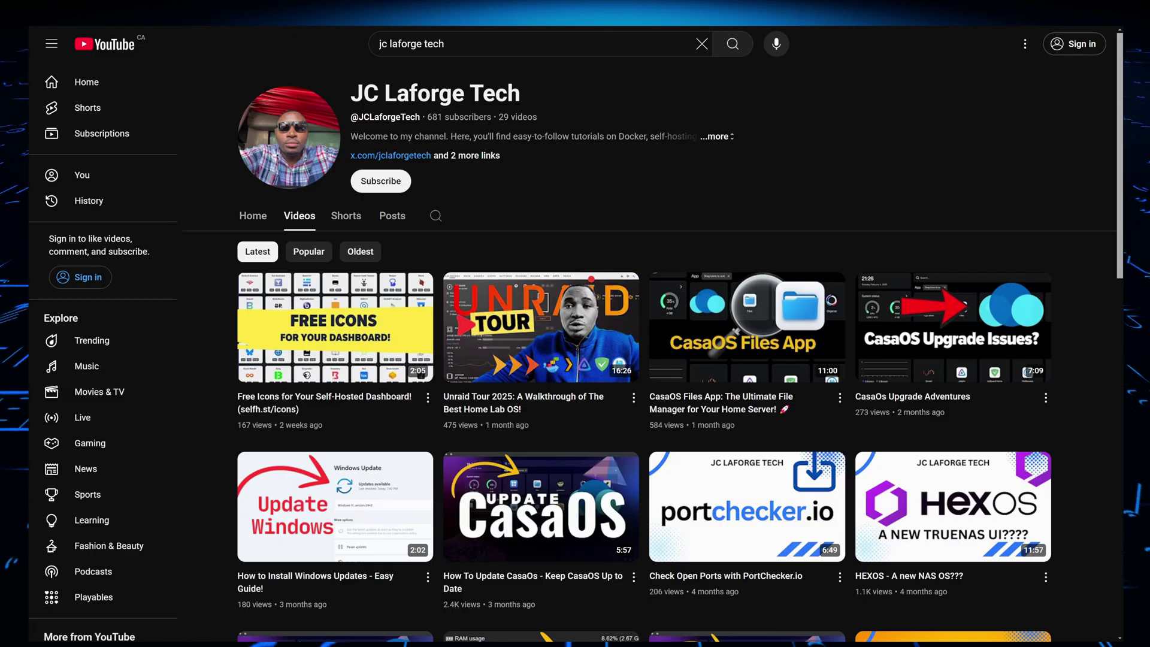
pyautogui.scroll(-2, 650, 359)
pyautogui.scroll(-3, 650, 360)
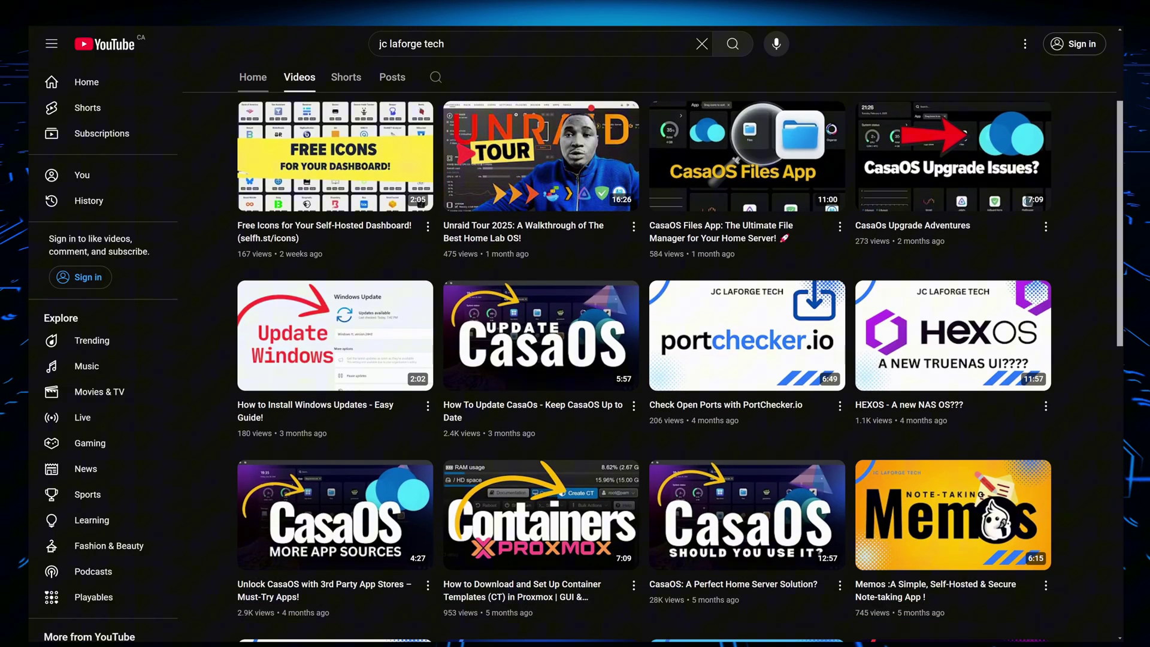
pyautogui.scroll(-3, 650, 360)
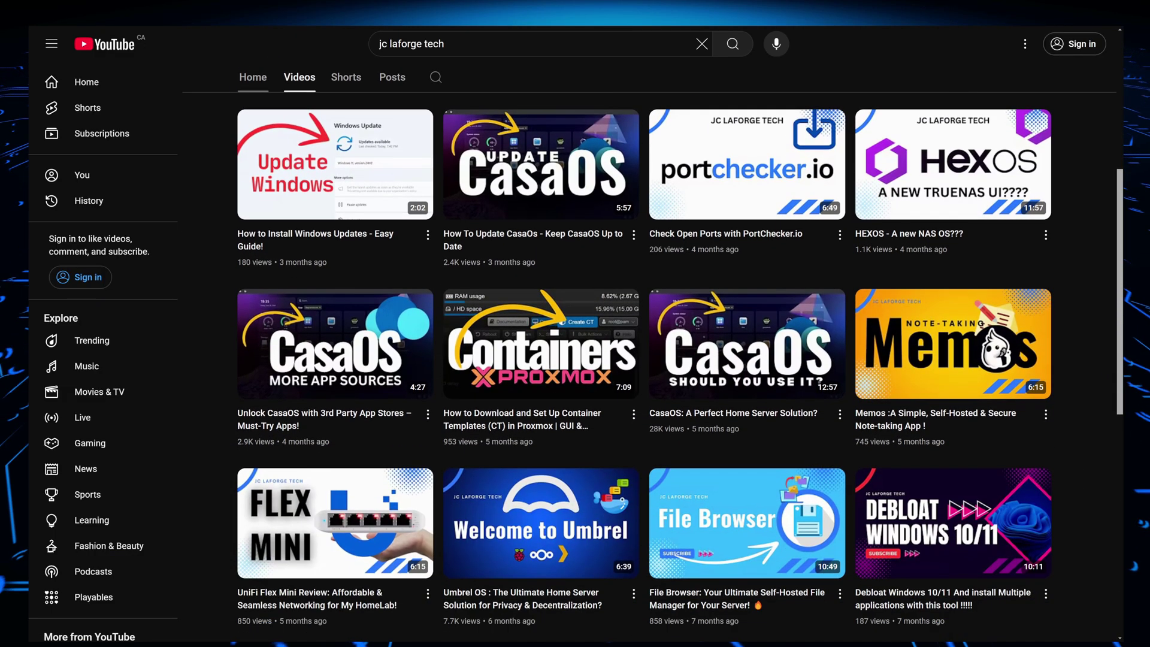
pyautogui.scroll(-4, 650, 360)
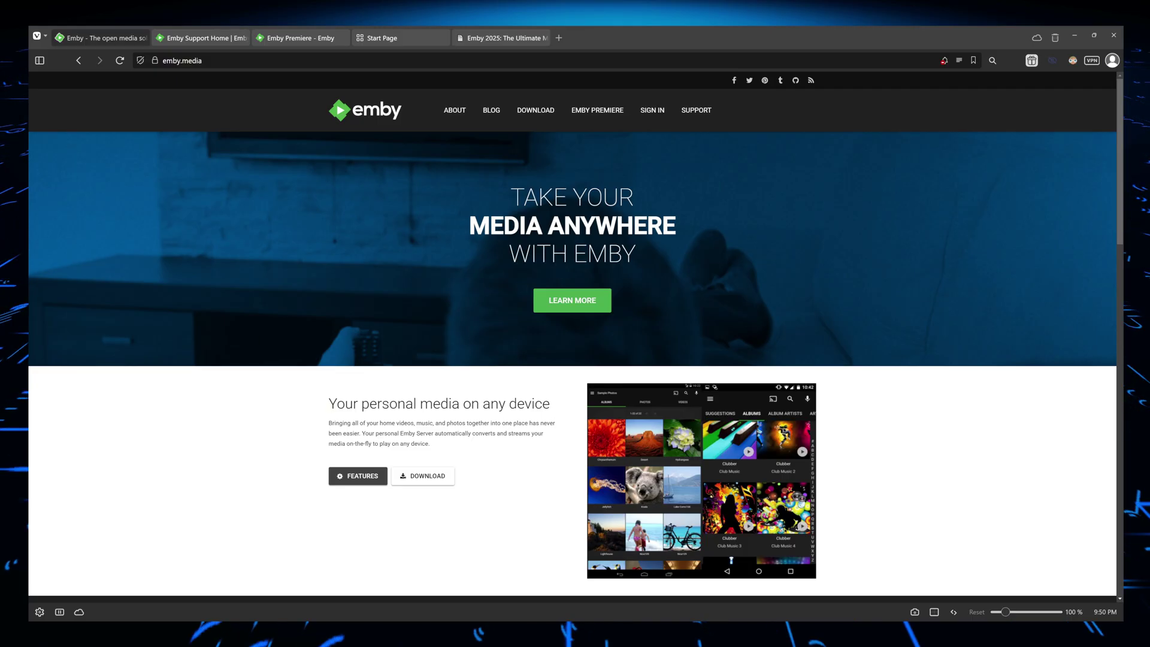
# Scroll down through the emby.media home page content
pyautogui.scroll(-4, 573, 336)
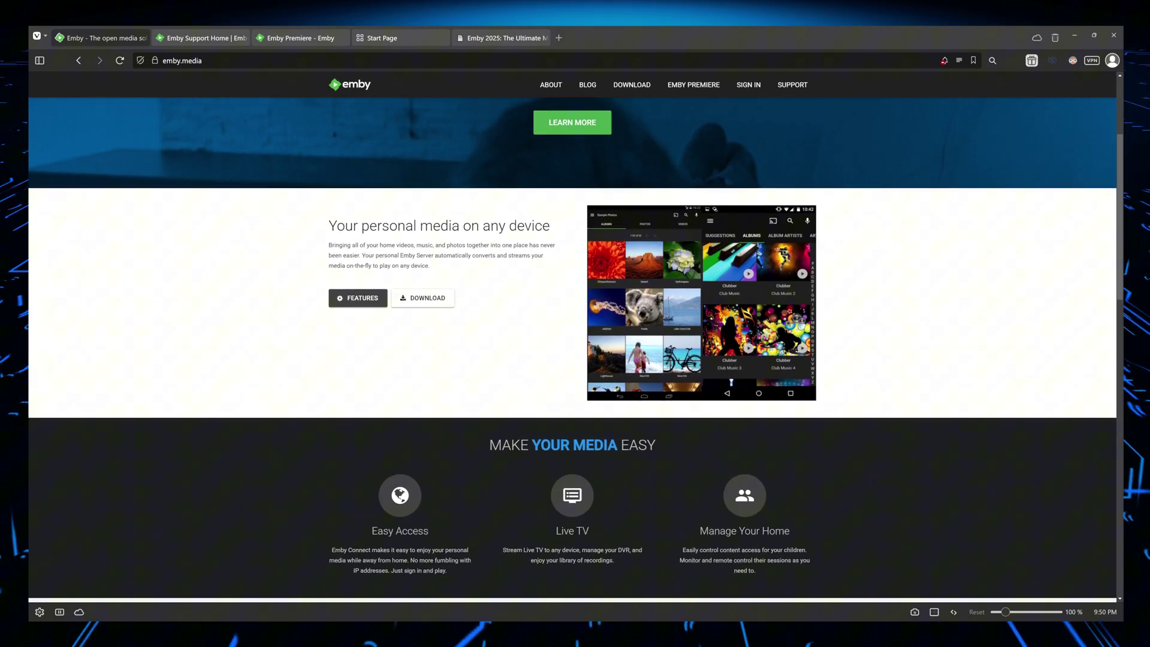
pyautogui.scroll(-5, 572, 349)
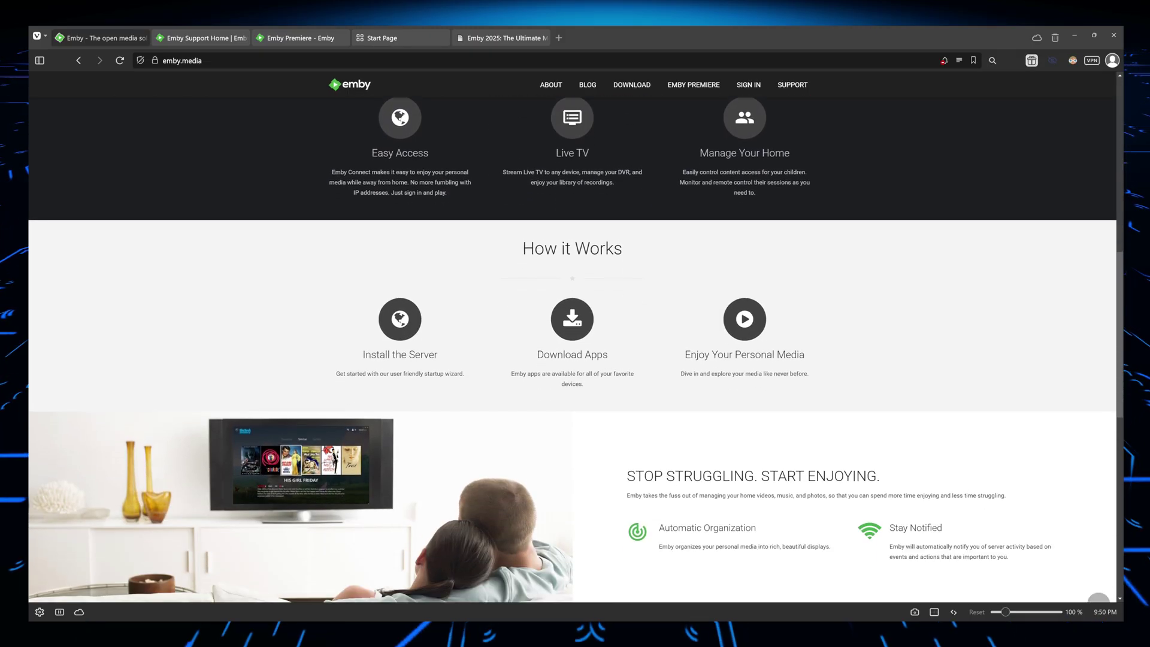
pyautogui.scroll(-8, 573, 349)
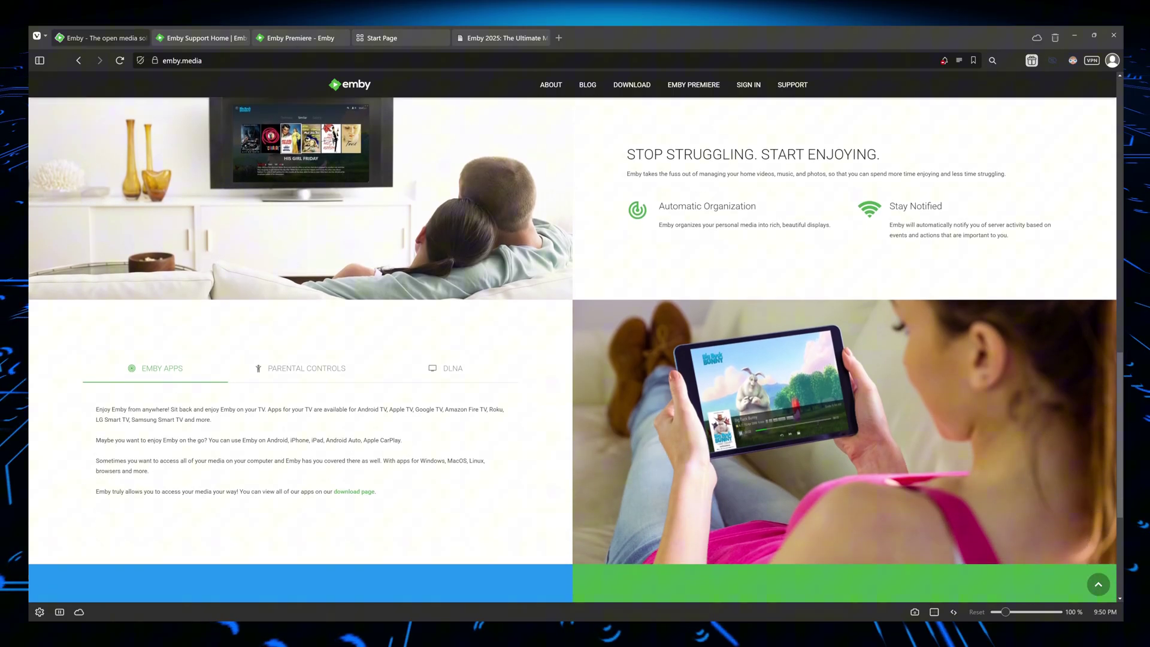
pyautogui.scroll(-1, 573, 349)
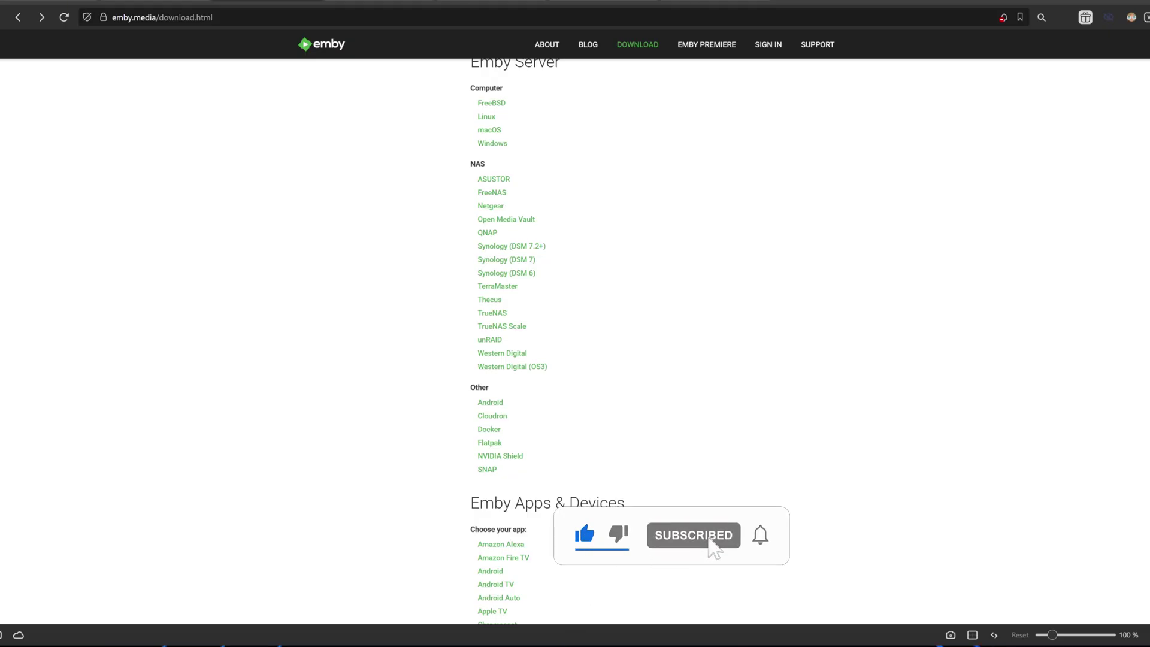
# Find Docker in the Download page's Other list and open the Emby Server for Docker page
pyautogui.scroll(3, 575, 336)
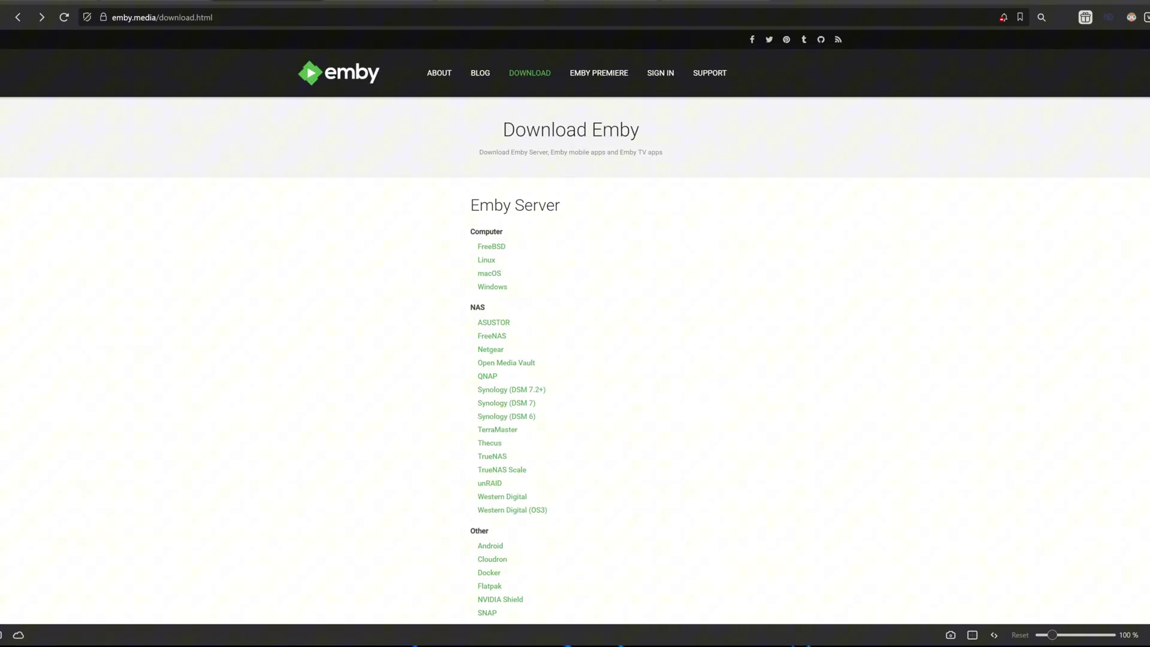
pyautogui.scroll(-2, 575, 335)
pyautogui.scroll(-3, 575, 335)
pyautogui.scroll(-2, 575, 336)
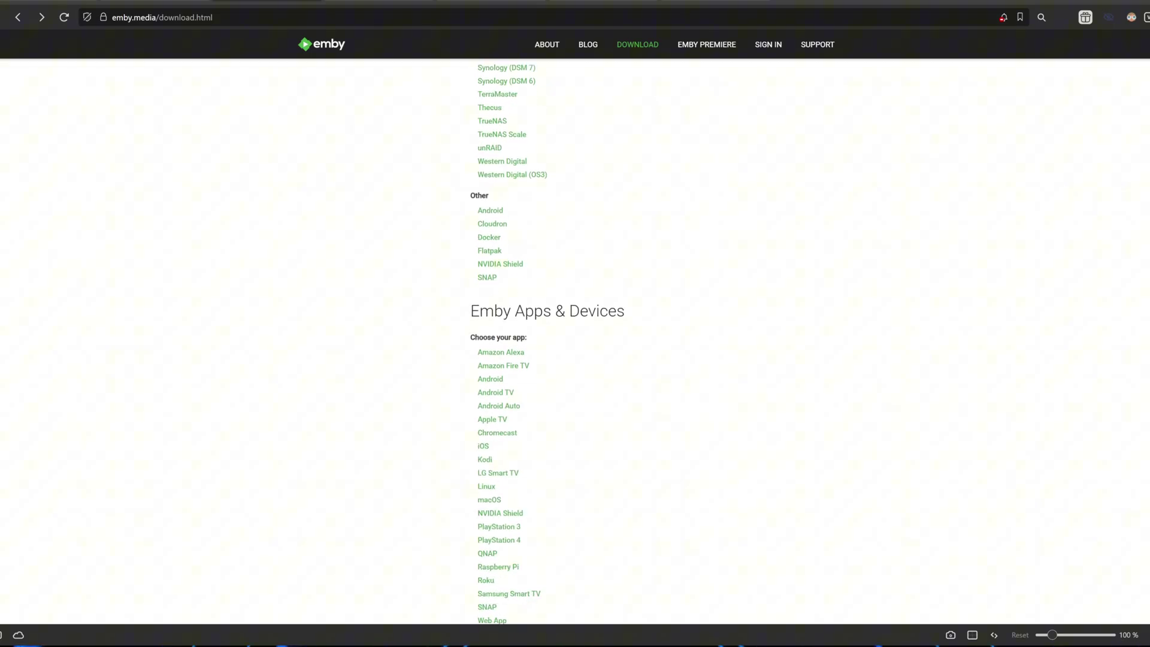
pyautogui.scroll(-3, 575, 335)
pyautogui.scroll(2, 490, 165)
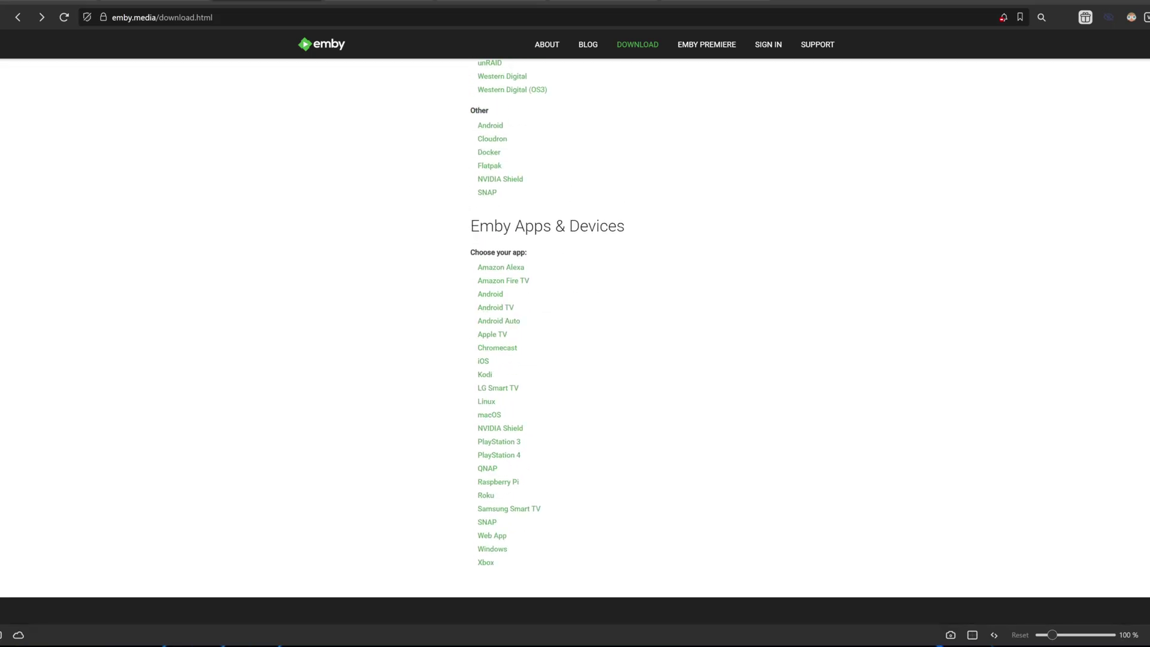
pyautogui.click(489, 153)
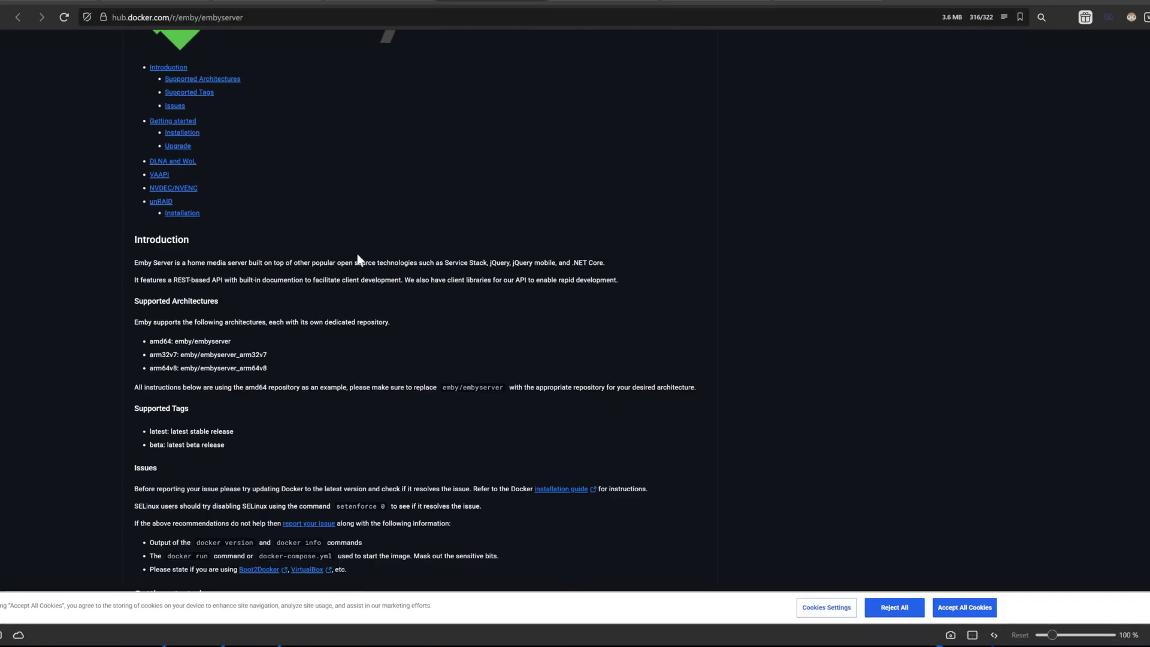
# Zoom into Docker Hub's emby/embyserver page and select its Docker Compose example
pyautogui.hotkey('ctrl', '+')
pyautogui.hotkey('ctrl', '+')
pyautogui.hotkey('ctrl', '+')
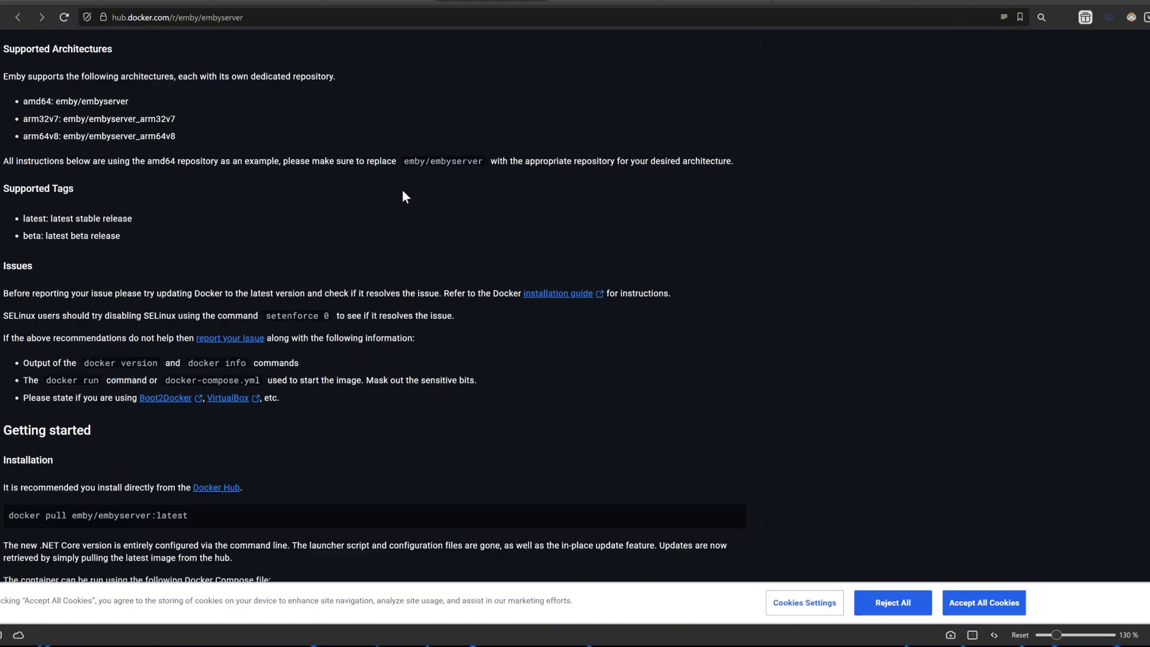
pyautogui.scroll(-5, 401, 198)
pyautogui.scroll(-4, 400, 216)
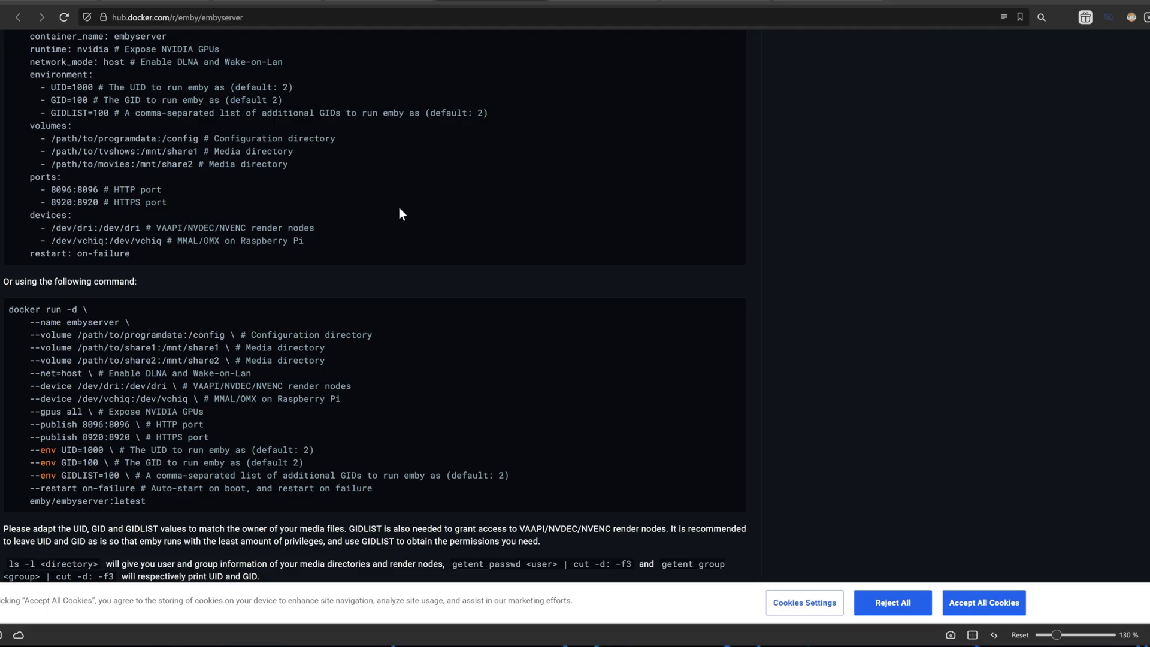
pyautogui.scroll(-2, 398, 207)
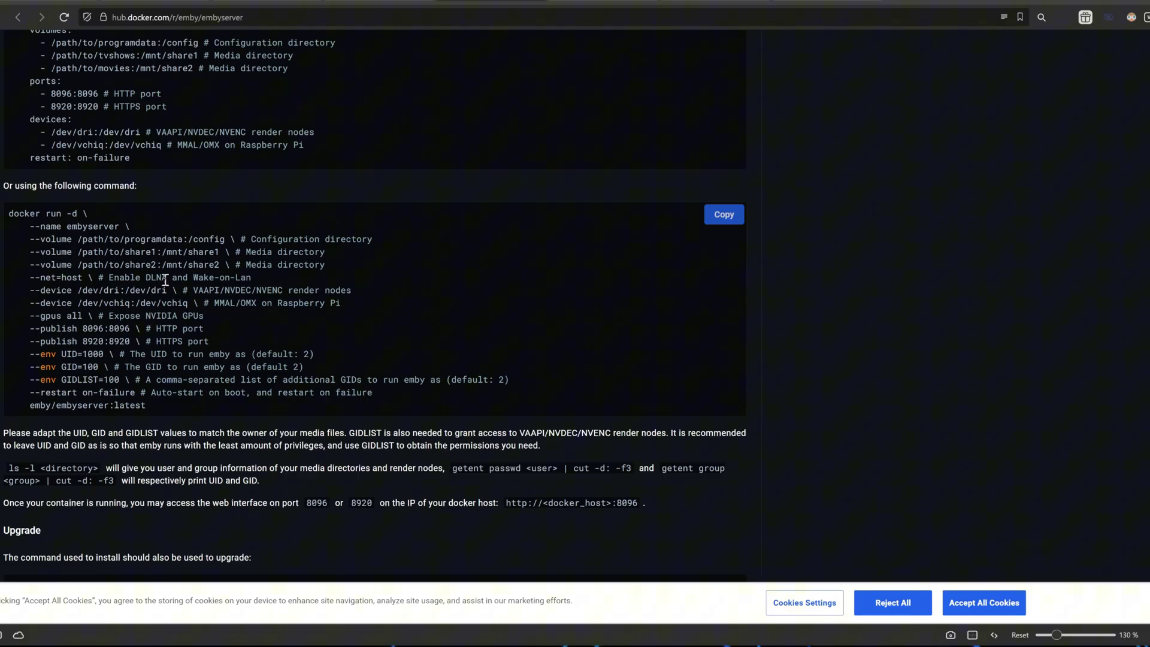
pyautogui.moveTo(175, 404); pyautogui.dragTo(18, 224)
pyautogui.scroll(5, 137, 278)
pyautogui.moveTo(160, 399); pyautogui.dragTo(12, 132)
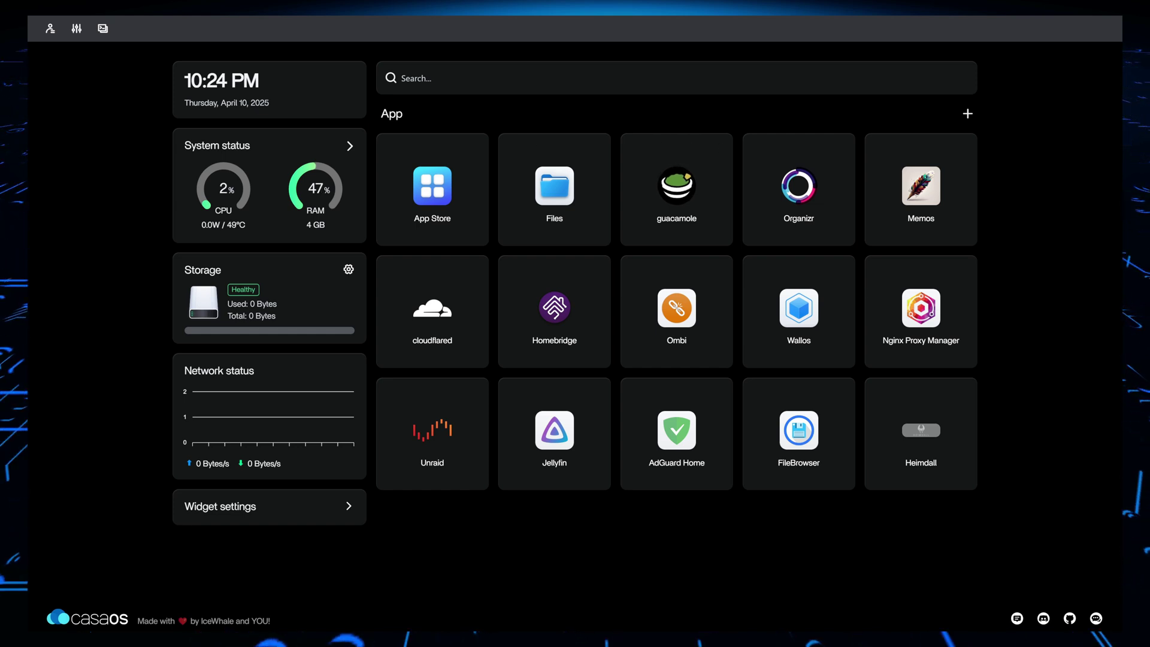
# Search the CasaOS App Store for 'emby' and install the LinuxServer.io Emby app
pyautogui.doubleClick(243, 191)
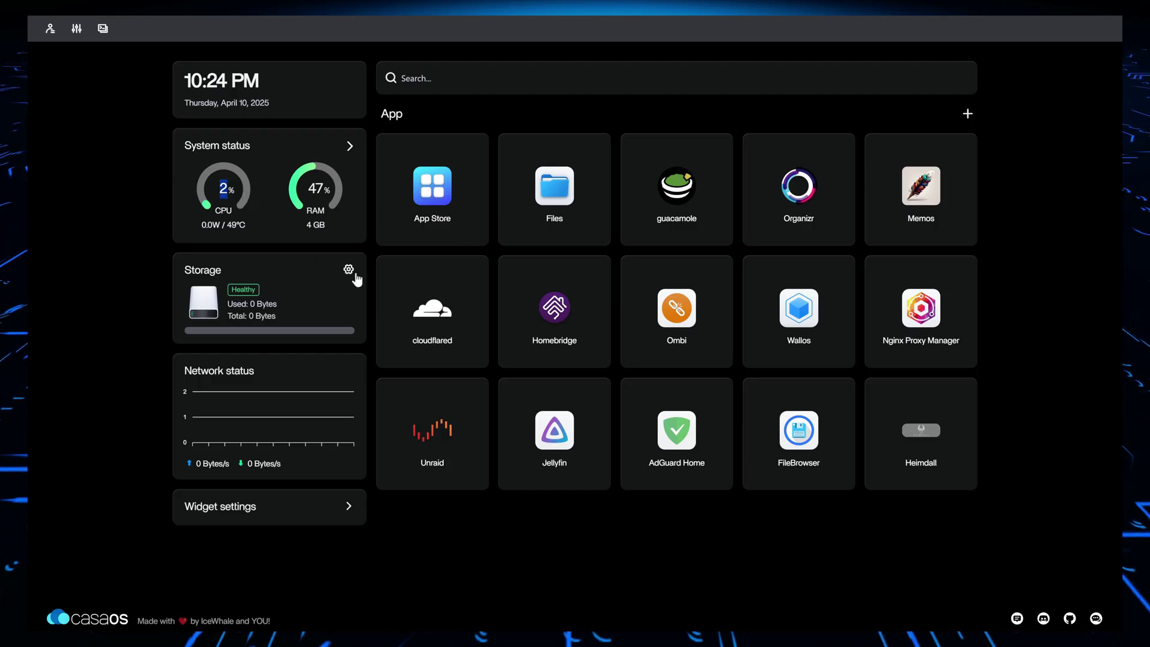
pyautogui.click(435, 188)
pyautogui.write('emby')
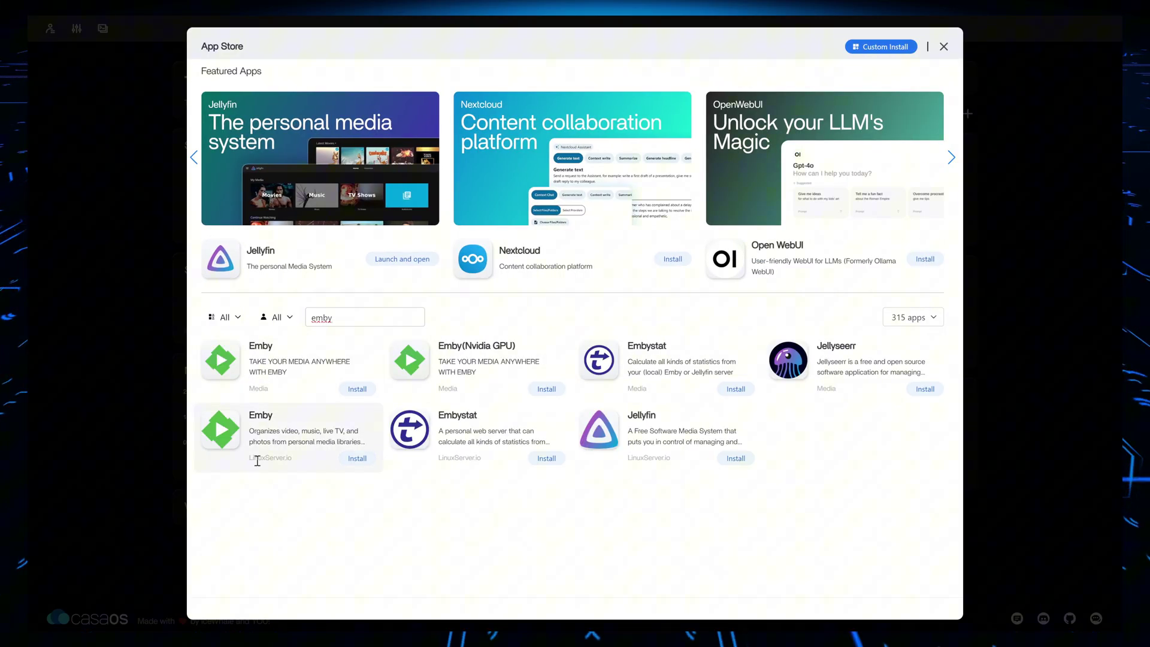
pyautogui.moveTo(249, 458); pyautogui.dragTo(293, 459)
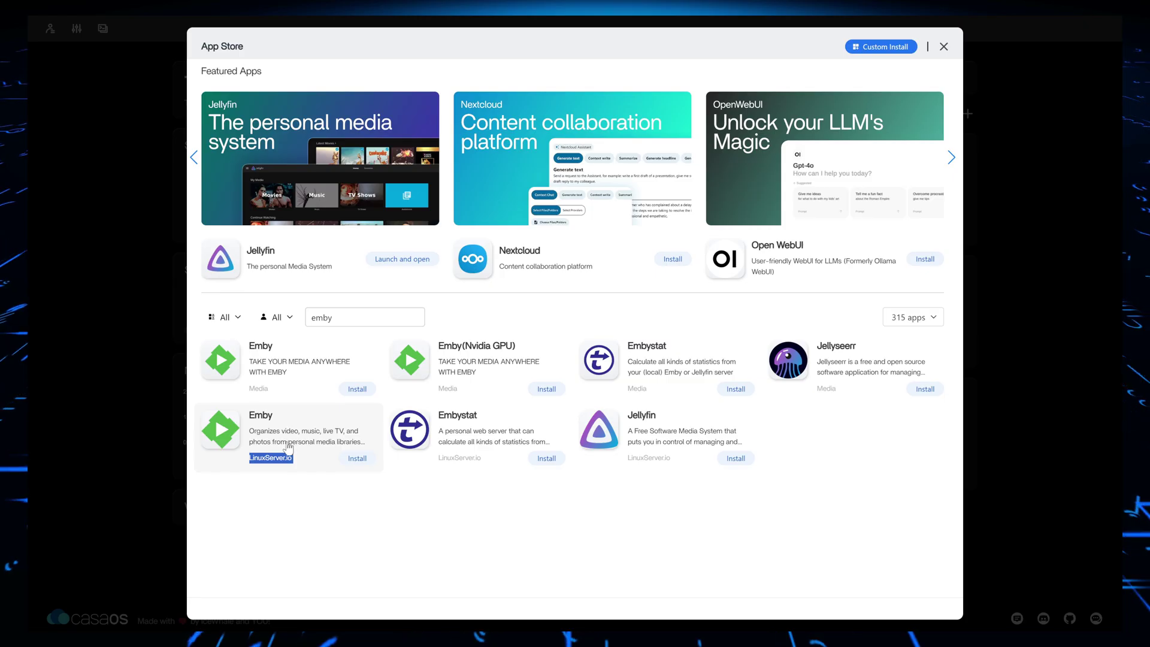
pyautogui.click(357, 459)
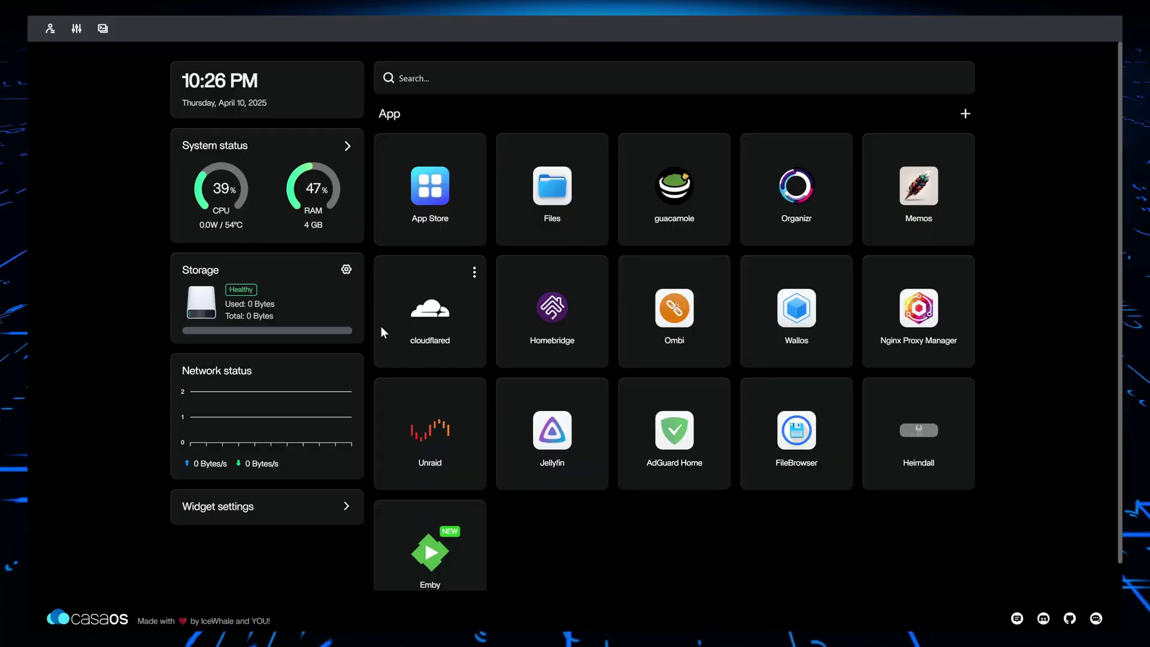
# Review the Emby container's ports, volumes and empty device list, then save its settings
pyautogui.scroll(-1, 408, 421)
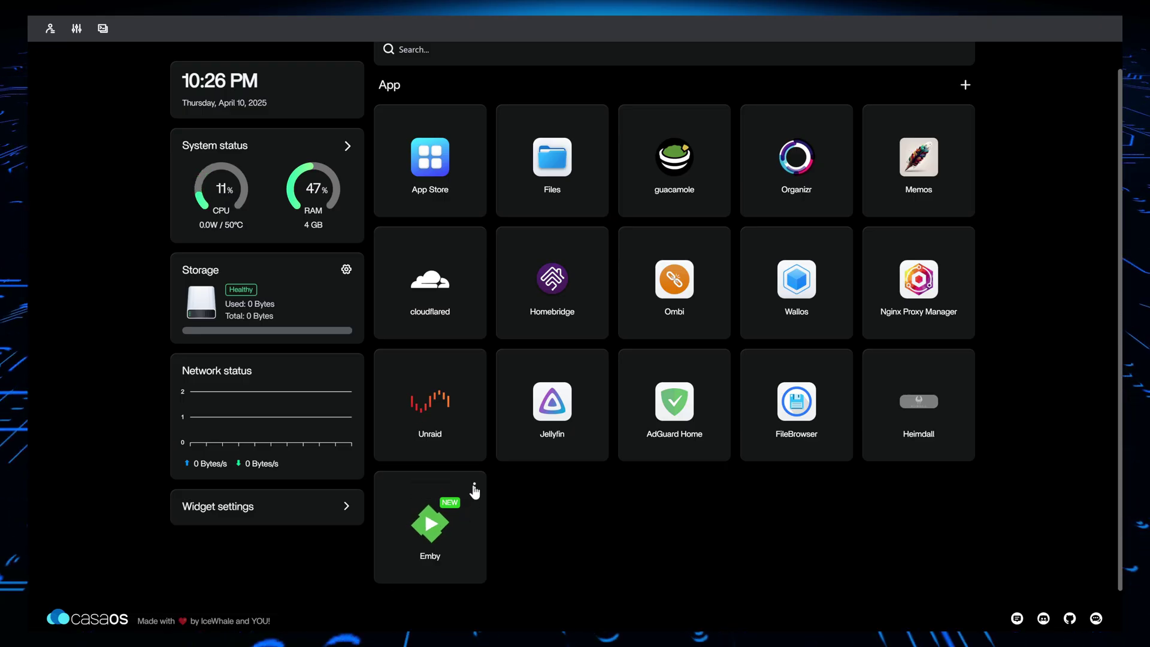
pyautogui.click(475, 487)
pyautogui.click(517, 553)
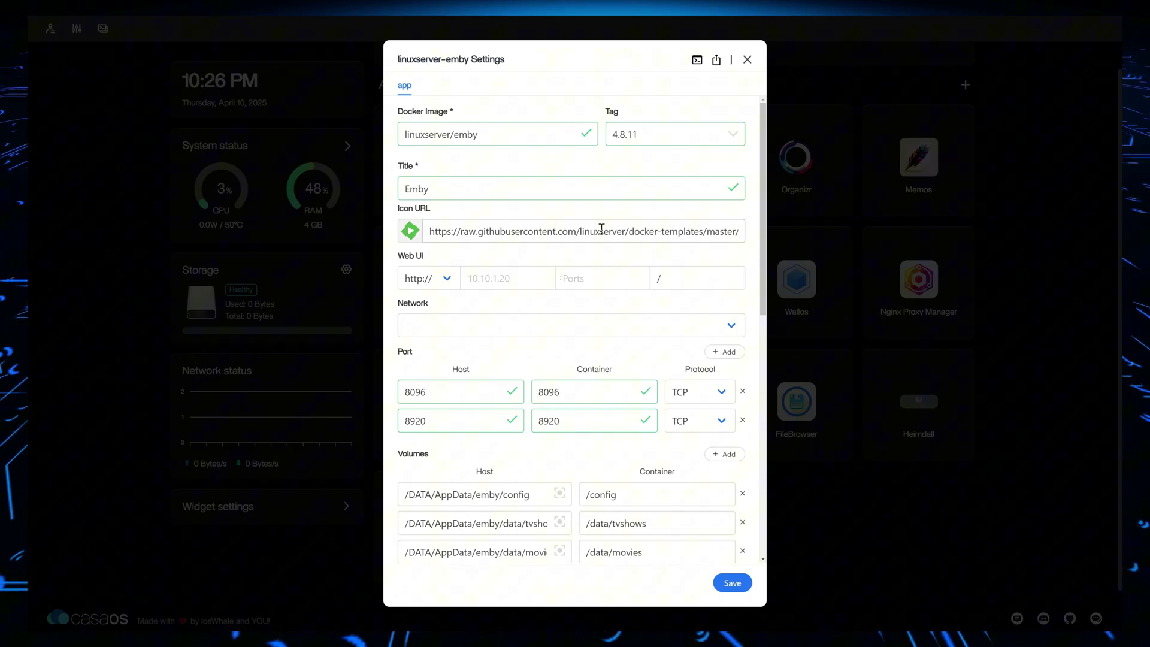
pyautogui.scroll(-1, 495, 238)
pyautogui.scroll(1, 497, 242)
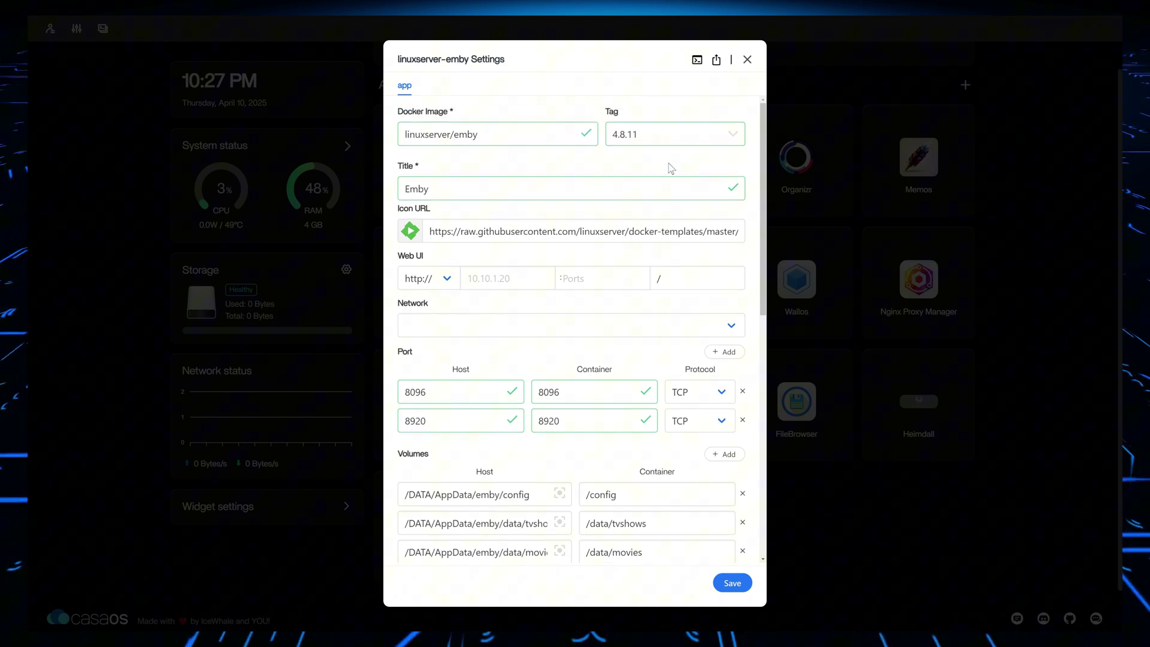
pyautogui.scroll(-1, 569, 209)
pyautogui.scroll(-3, 569, 209)
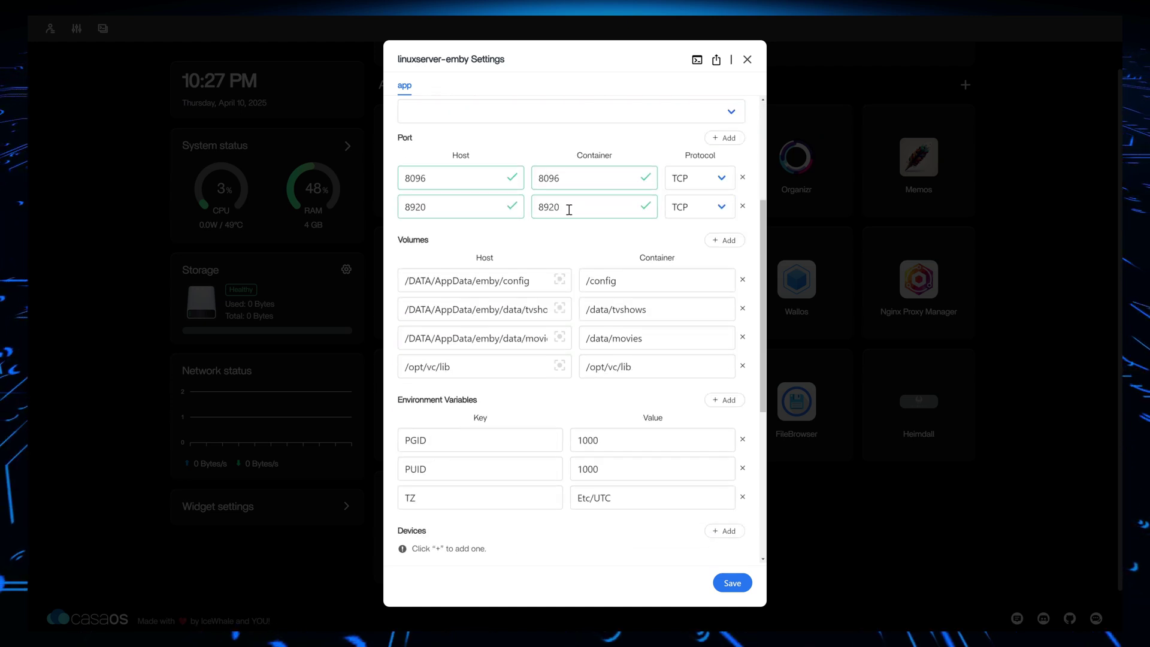
pyautogui.scroll(-4, 569, 209)
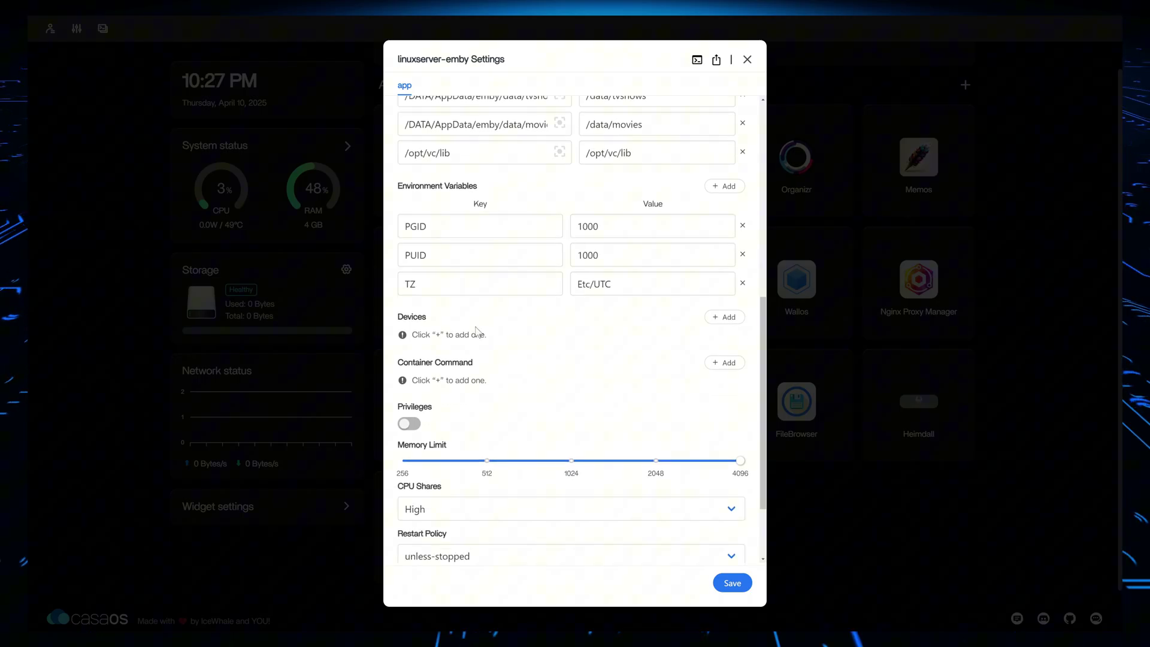
pyautogui.moveTo(414, 338); pyautogui.dragTo(492, 344)
pyautogui.scroll(-2, 487, 308)
pyautogui.click(734, 584)
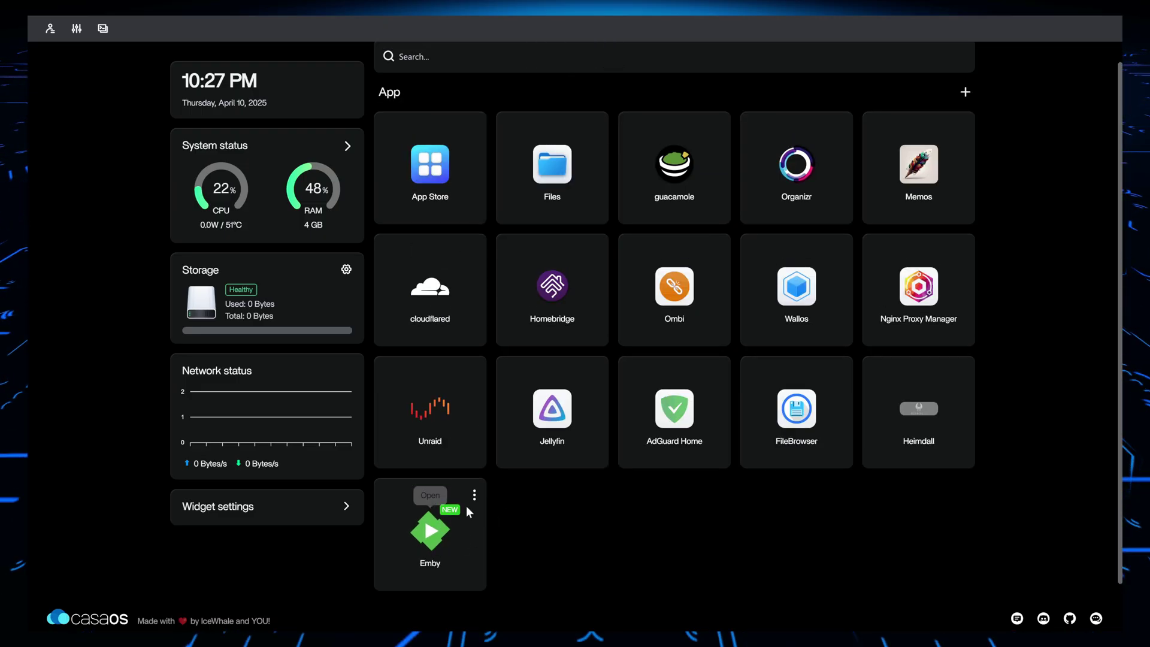
# Check the Emby settings' 8096 host port, close without saving, and try launching Emby
pyautogui.click(473, 493)
pyautogui.click(494, 560)
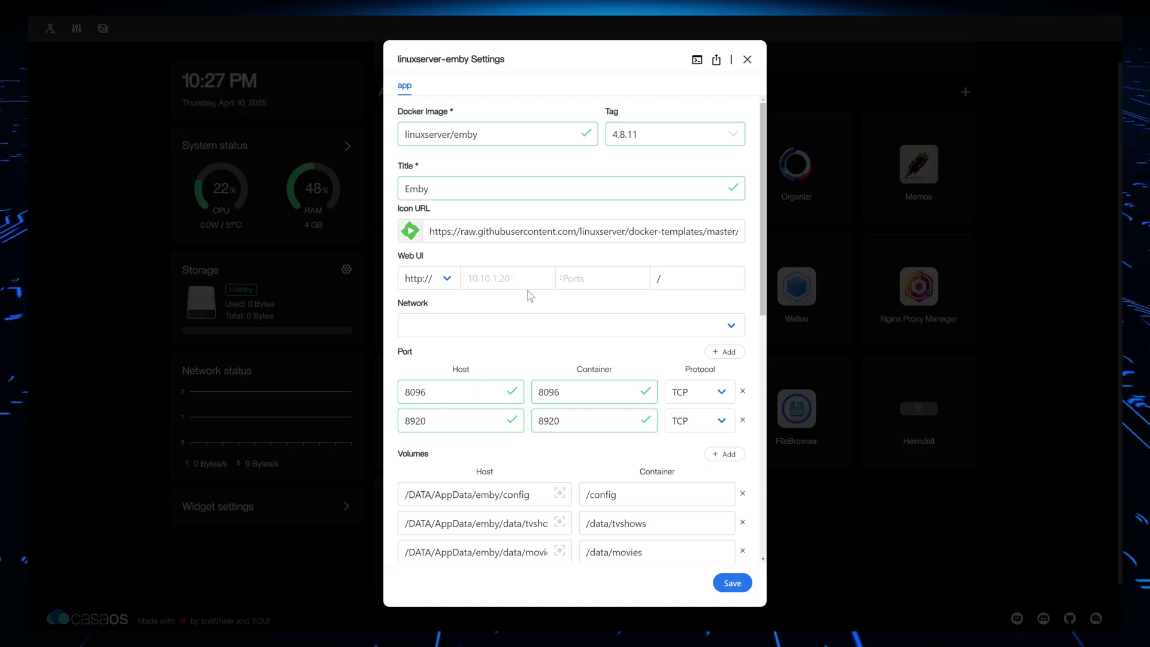
pyautogui.click(486, 279)
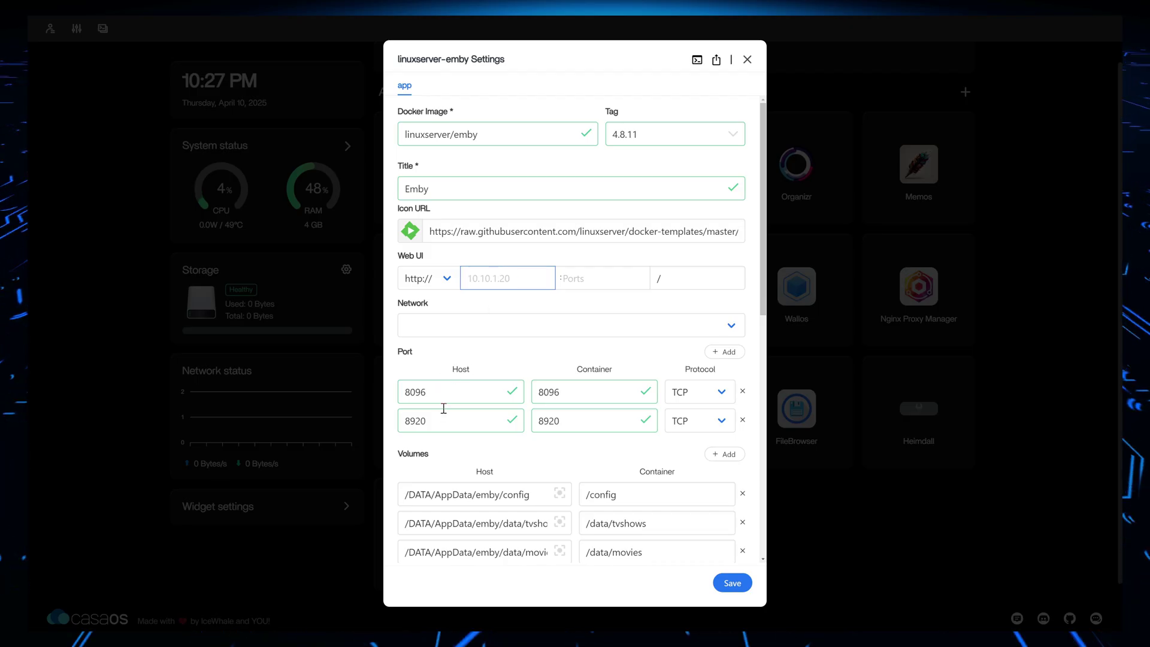
pyautogui.moveTo(439, 397); pyautogui.dragTo(415, 381)
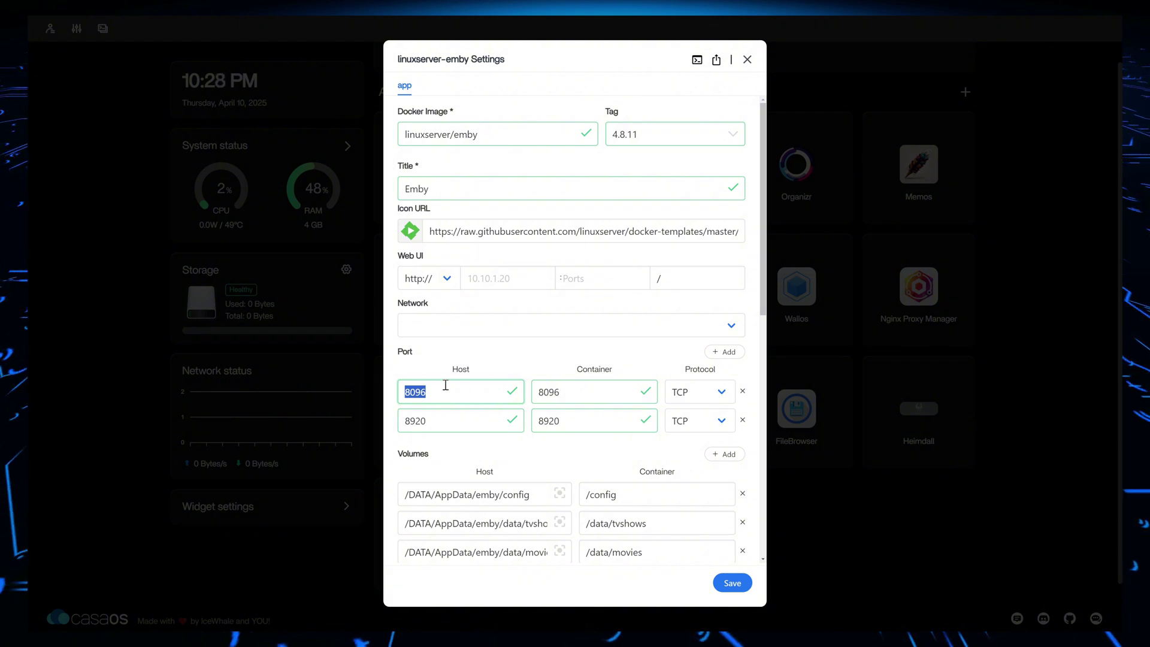
pyautogui.click(749, 60)
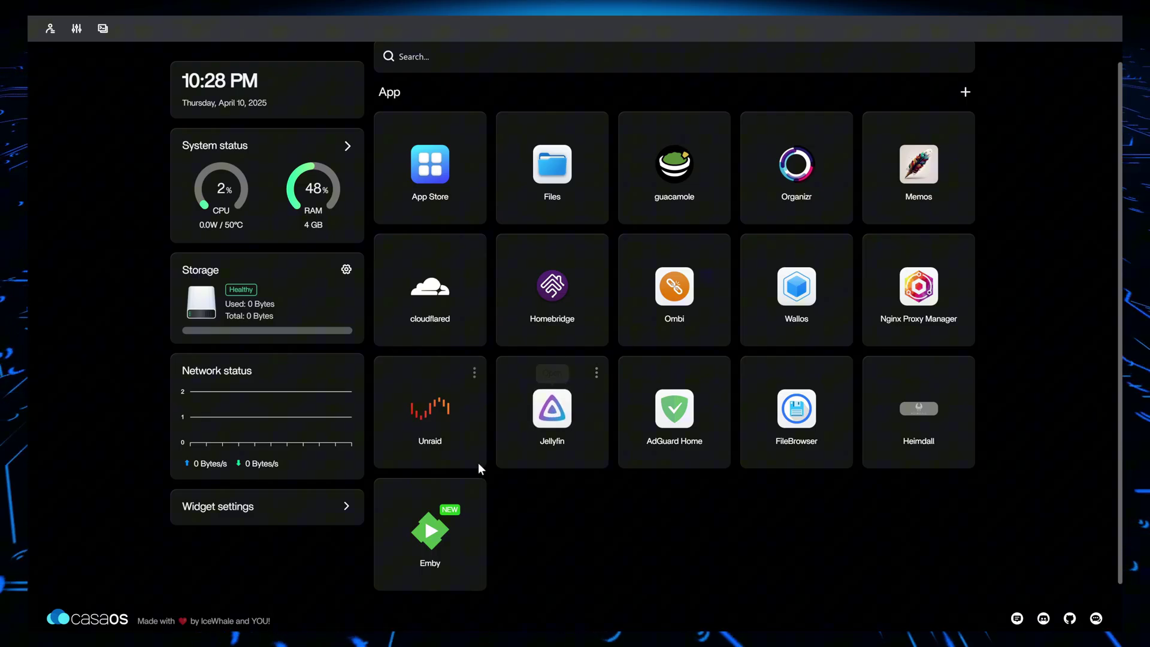
pyautogui.click(432, 531)
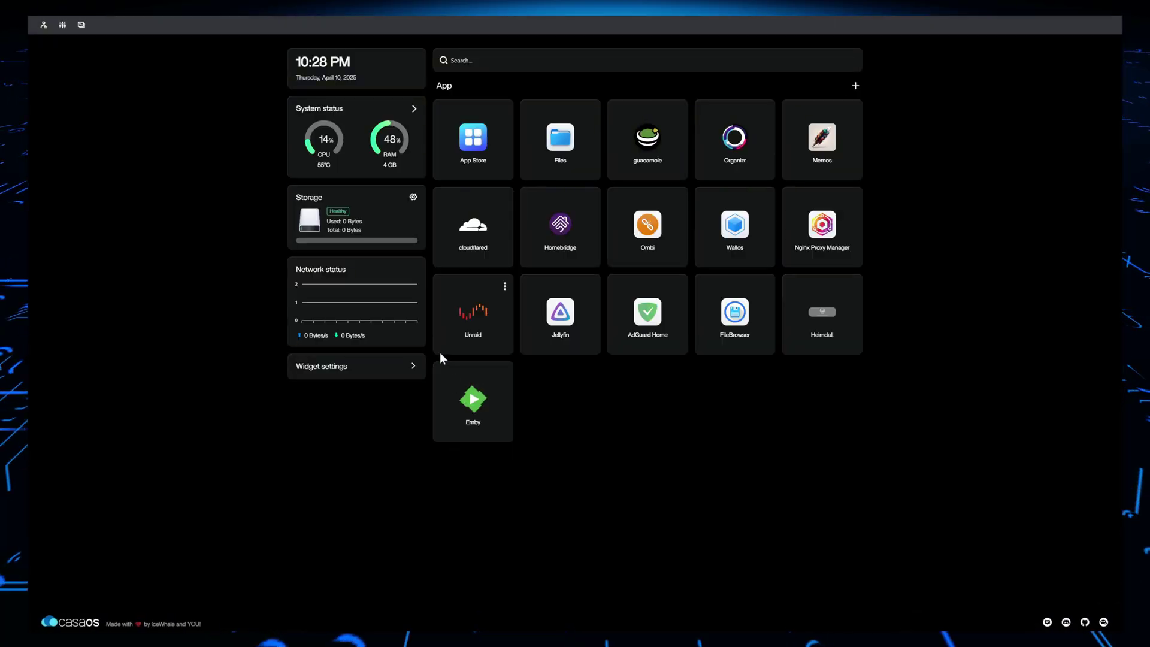
# Set Emby's Web UI port to 8096, save, and launch its web interface
pyautogui.click(505, 373)
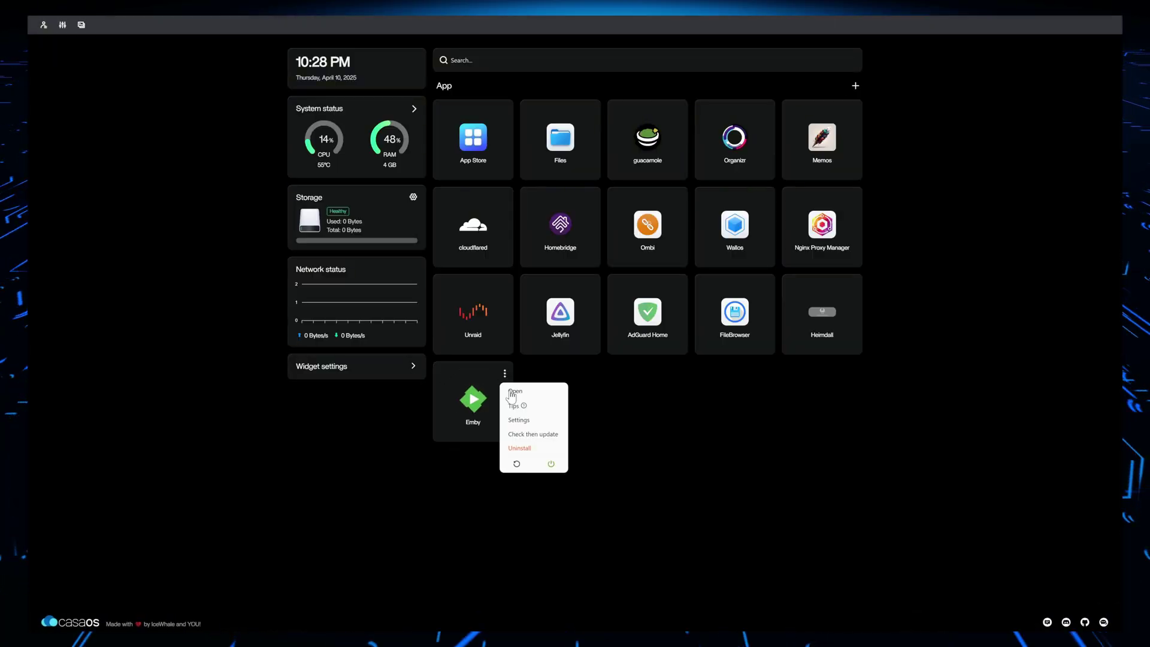
pyautogui.click(518, 421)
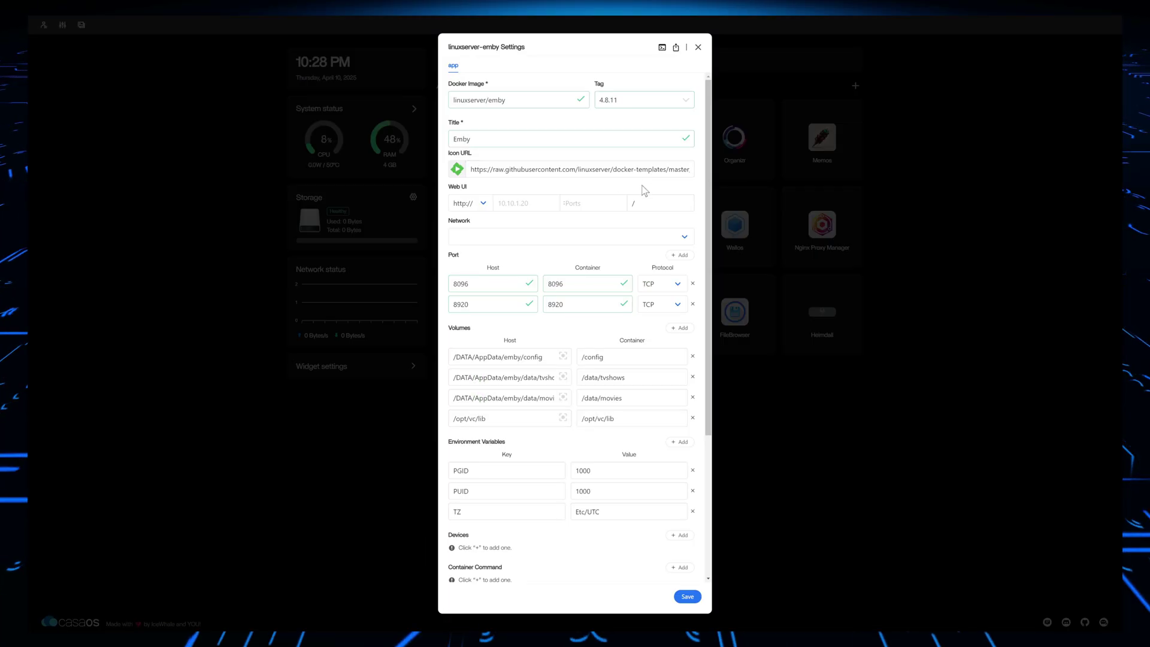
pyautogui.click(602, 204)
pyautogui.click(599, 223)
pyautogui.click(684, 594)
pyautogui.click(474, 411)
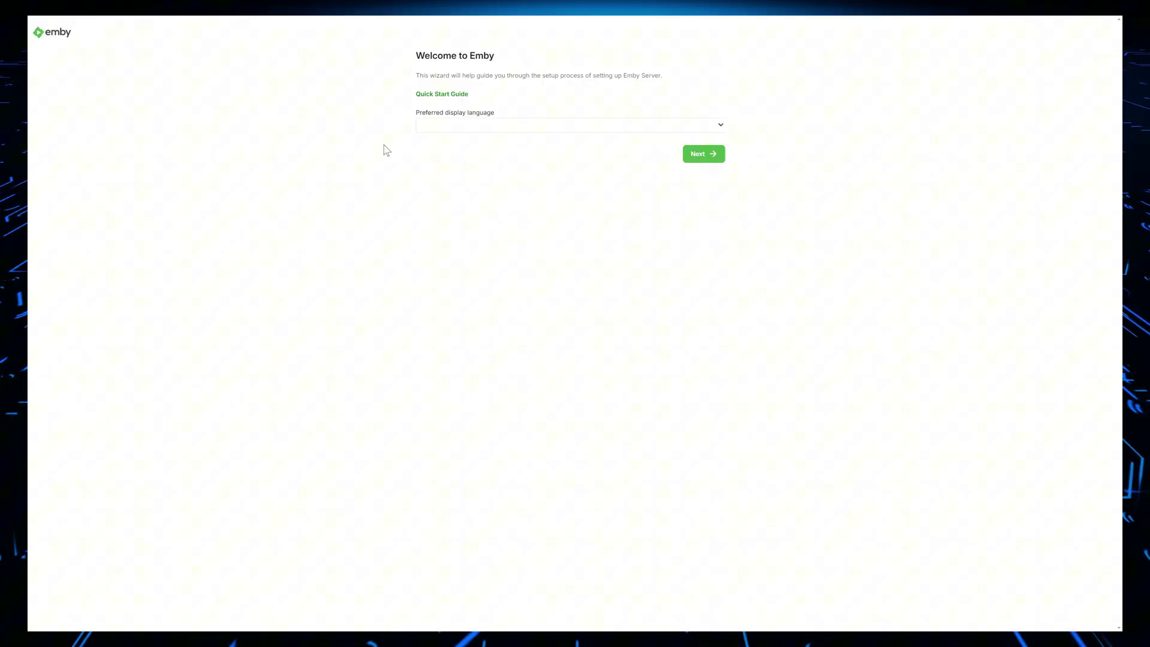
# Zoom in, pass the language step, and create the user 'youtube' with a password
pyautogui.hotkey('ctrl', '+')
pyautogui.hotkey('ctrl', '+')
pyautogui.hotkey('ctrl', '+')
pyautogui.hotkey('ctrl', '+')
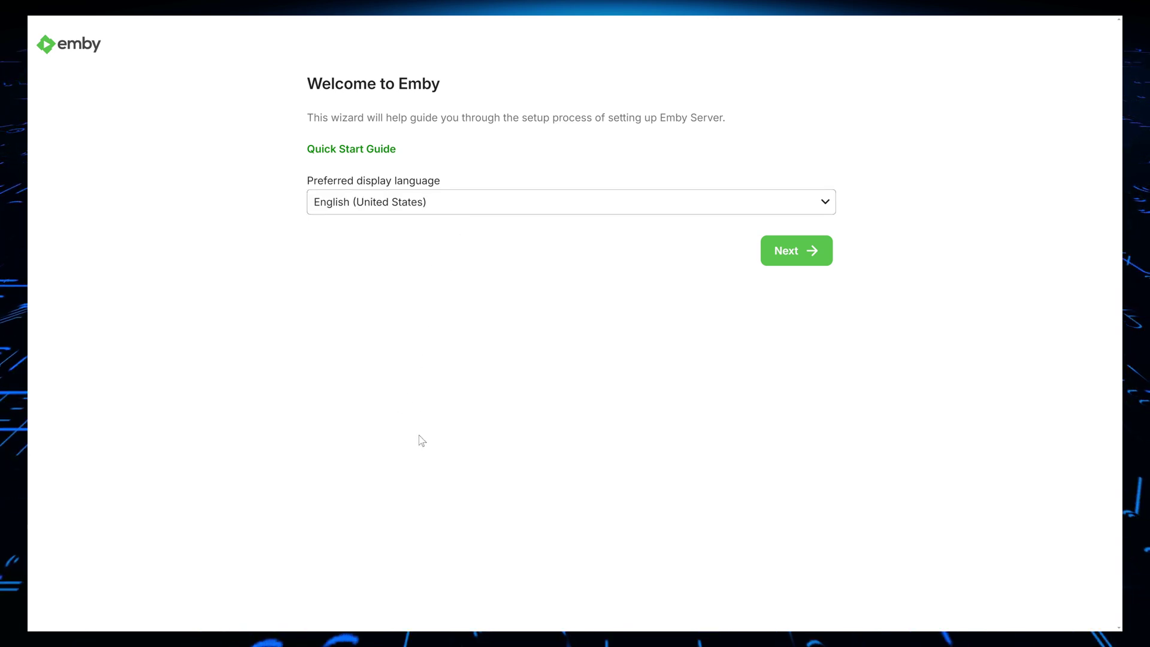
pyautogui.click(773, 258)
pyautogui.doubleClick(364, 172)
pyautogui.write('youtube')
pyautogui.click(381, 273)
pyautogui.write('123')
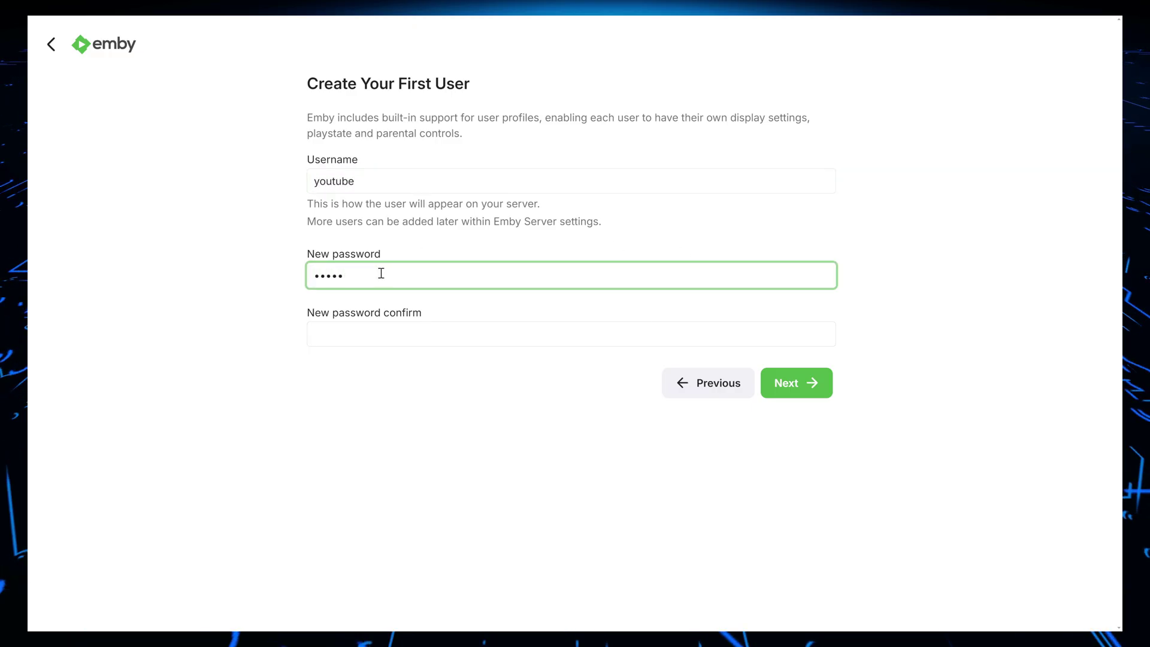
pyautogui.press('BackSpace')
pyautogui.press('BackSpace')
pyautogui.press('BackSpace')
pyautogui.press('BackSpace')
pyautogui.press('BackSpace')
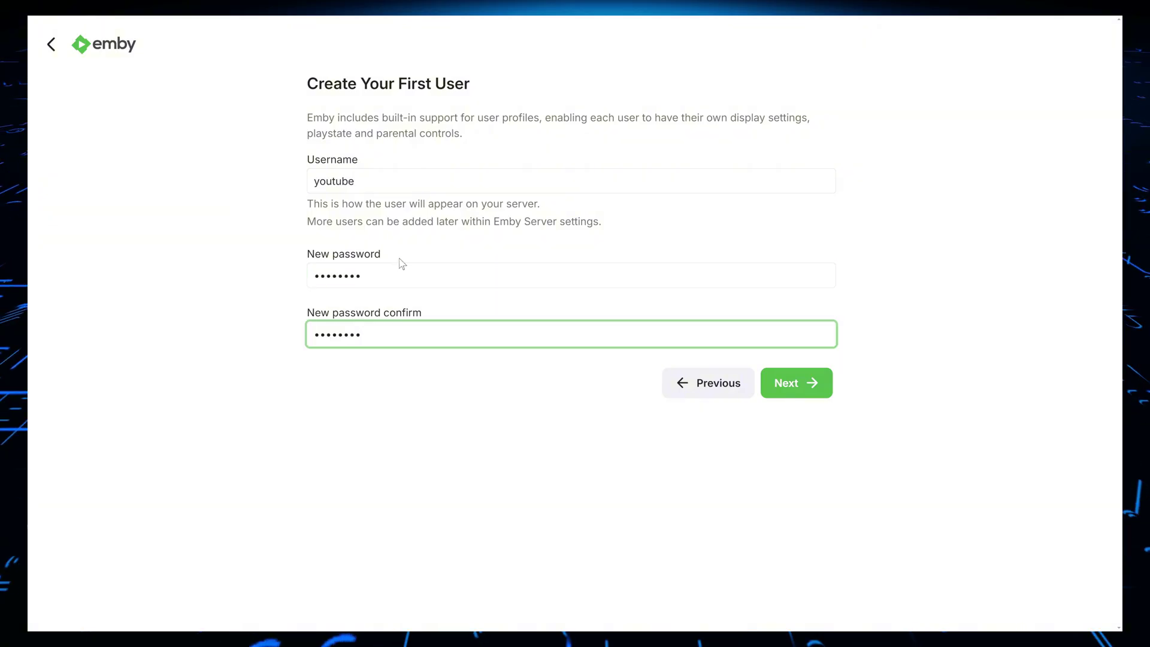
pyautogui.click(776, 395)
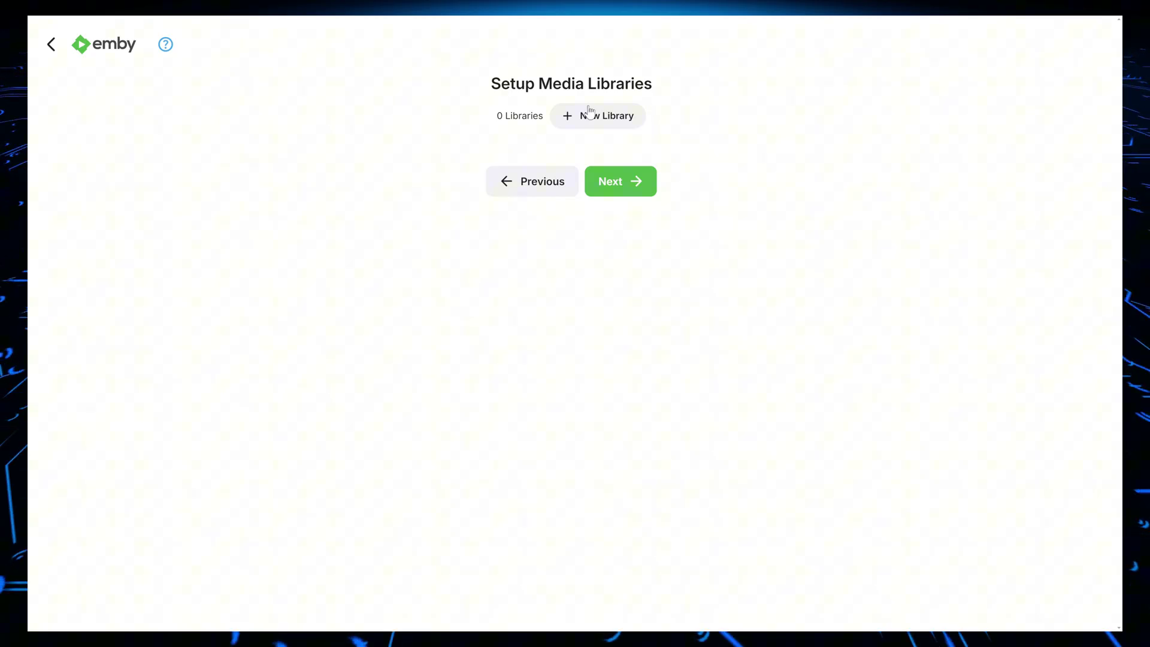
# Skip library setup, disable automatic port mapping, and accept the terms of use
pyautogui.click(615, 189)
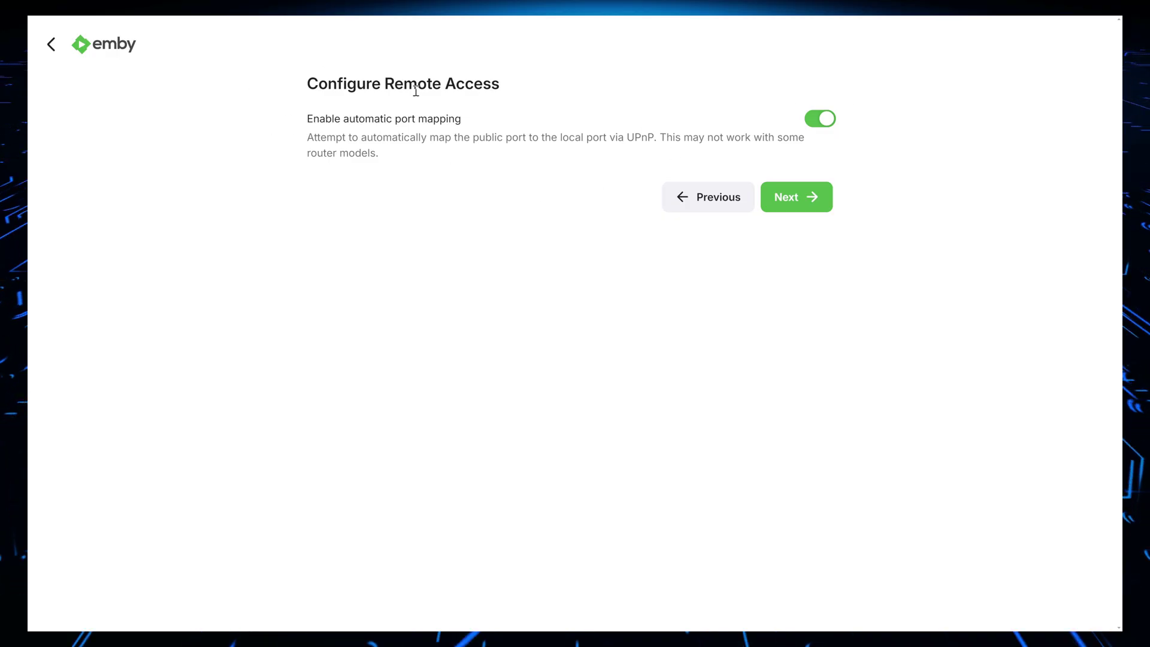
pyautogui.moveTo(404, 84); pyautogui.dragTo(520, 88)
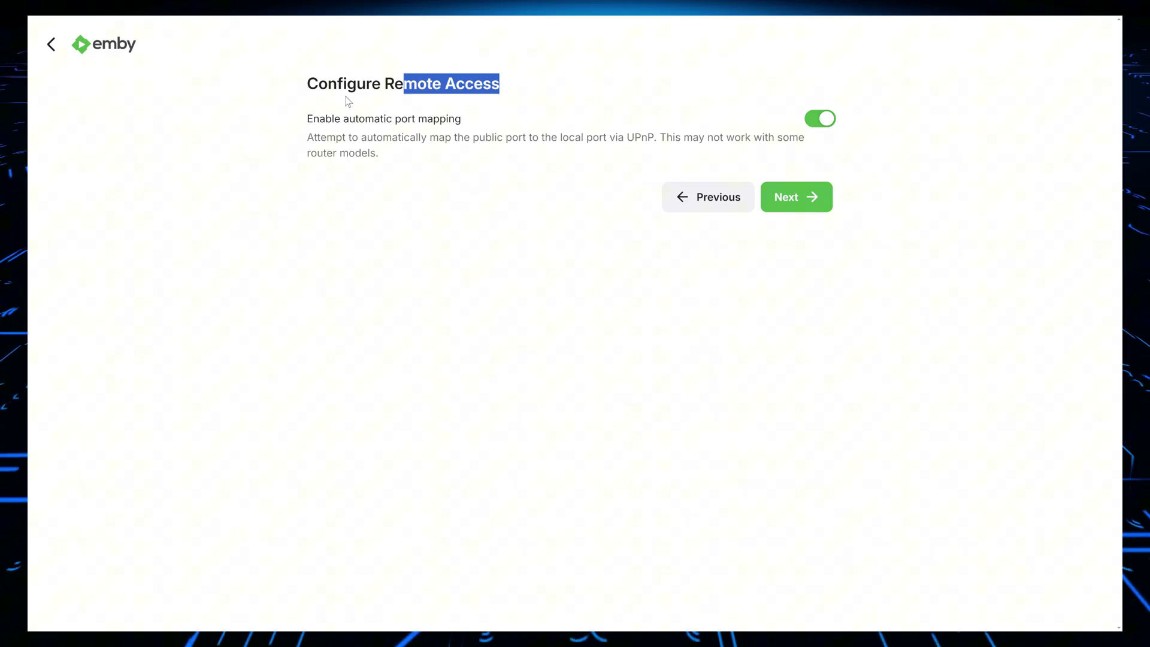
pyautogui.click(811, 127)
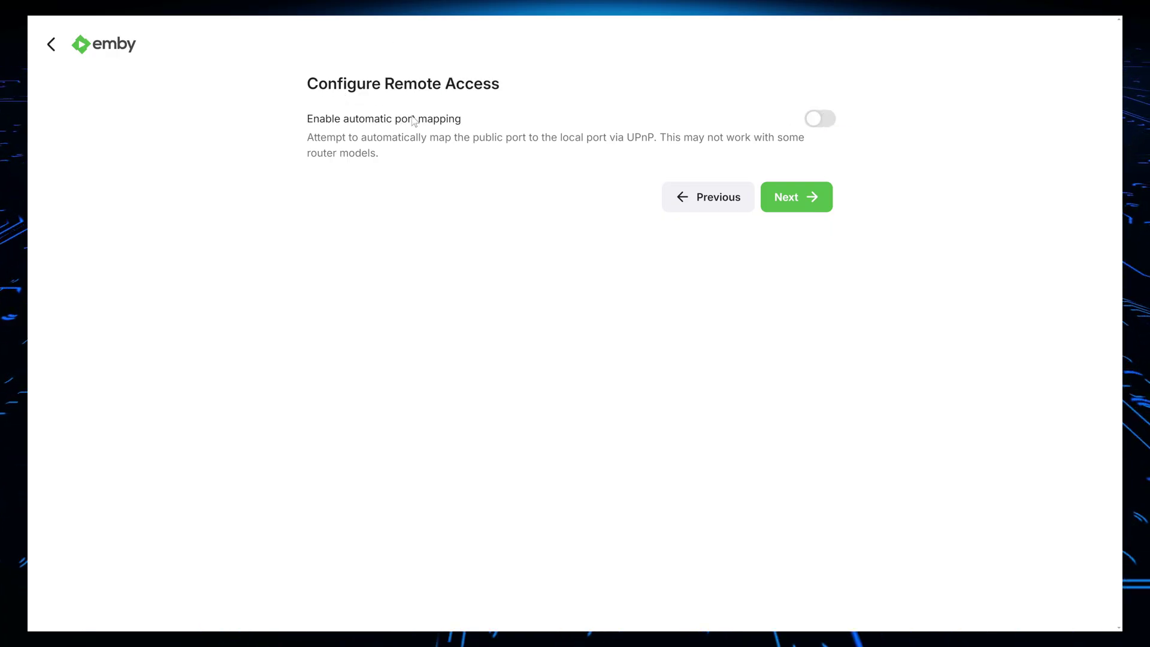
pyautogui.click(790, 210)
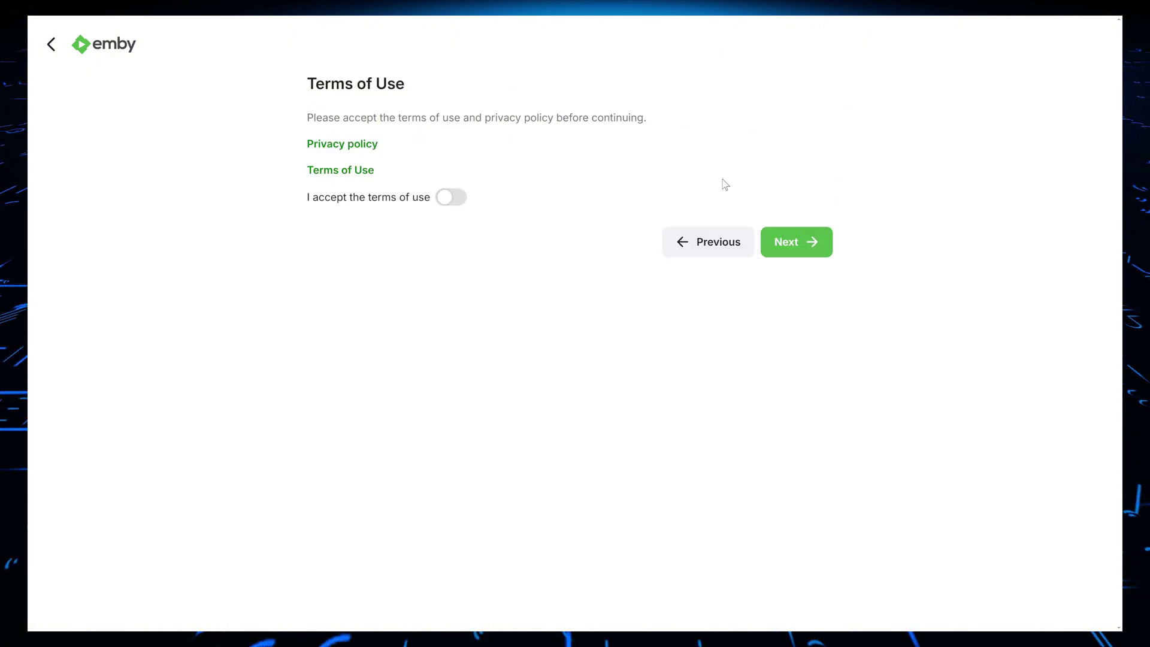
pyautogui.click(456, 198)
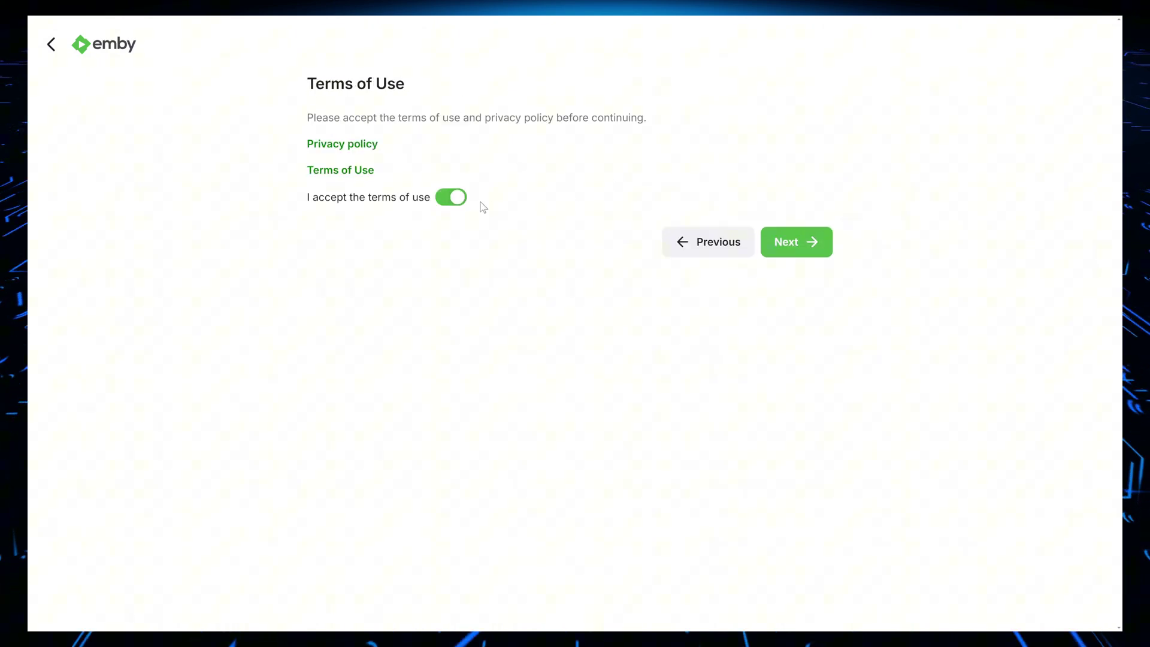
pyautogui.click(771, 242)
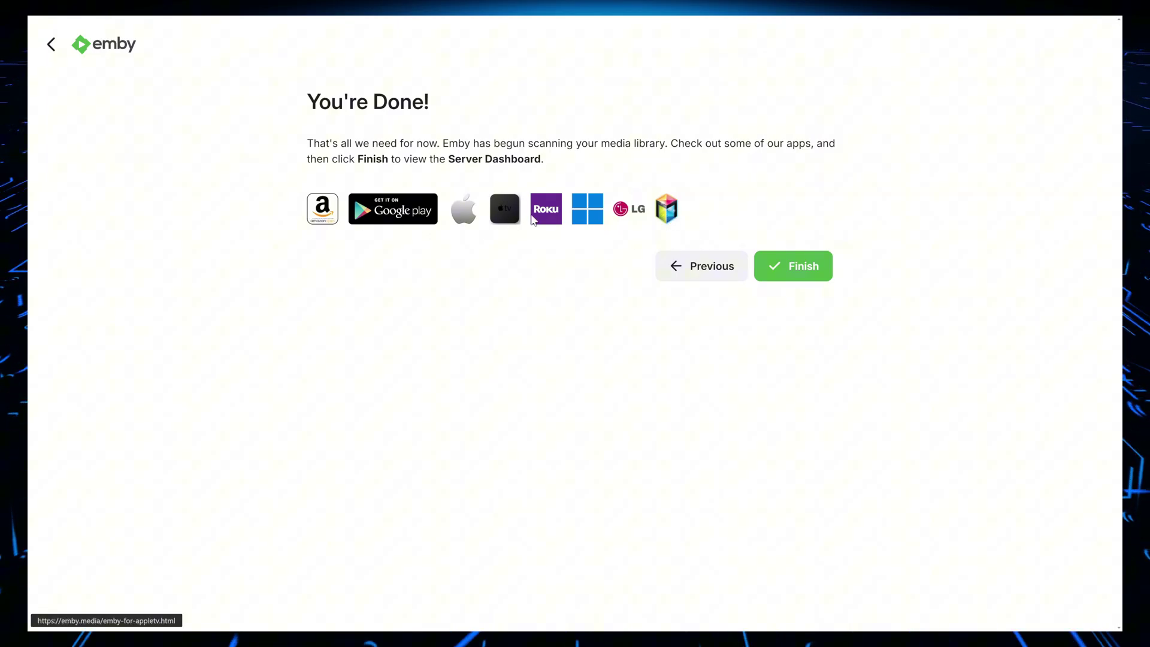
# Finish the wizard and sign in manually as 'youtube' with the account password
pyautogui.click(774, 262)
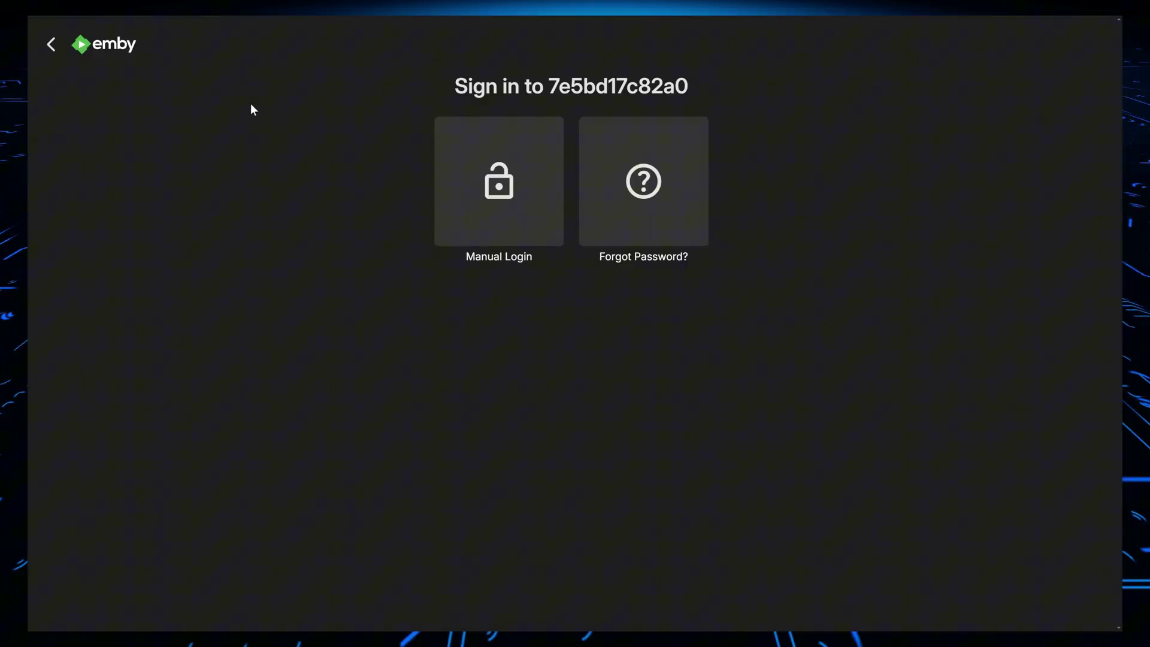
pyautogui.click(498, 187)
pyautogui.write('youtube')
pyautogui.press('Tab')
pyautogui.write('*********')
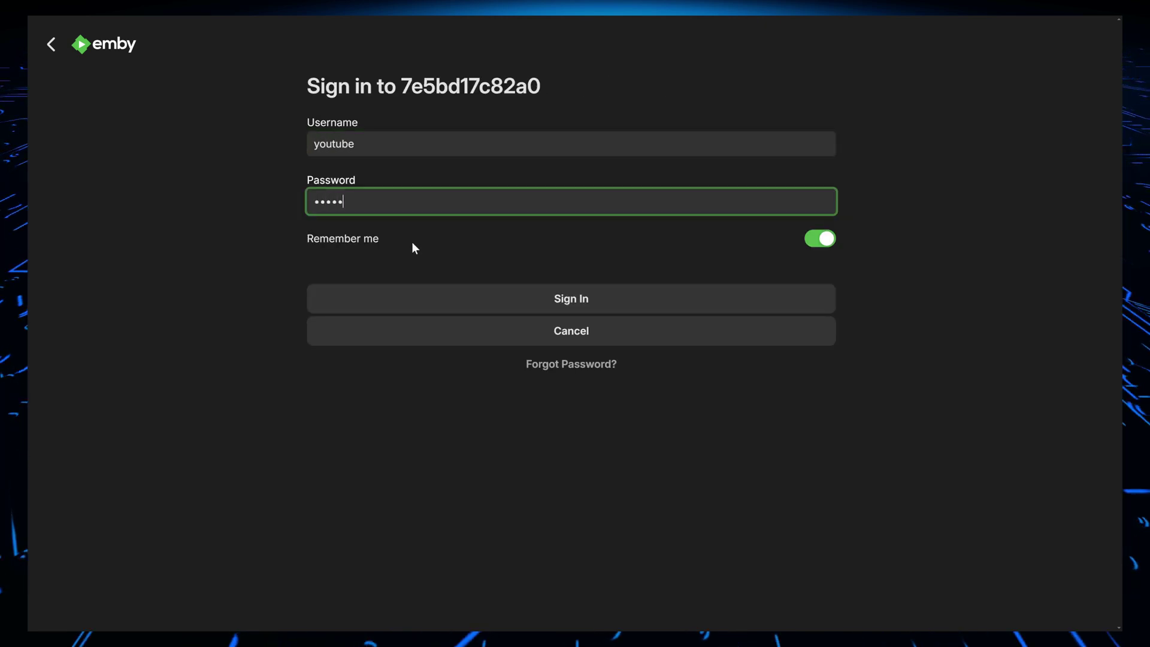
pyautogui.press('Return')
# Open the server Dashboard and highlight its LAN and WAN access addresses
pyautogui.click(1088, 44)
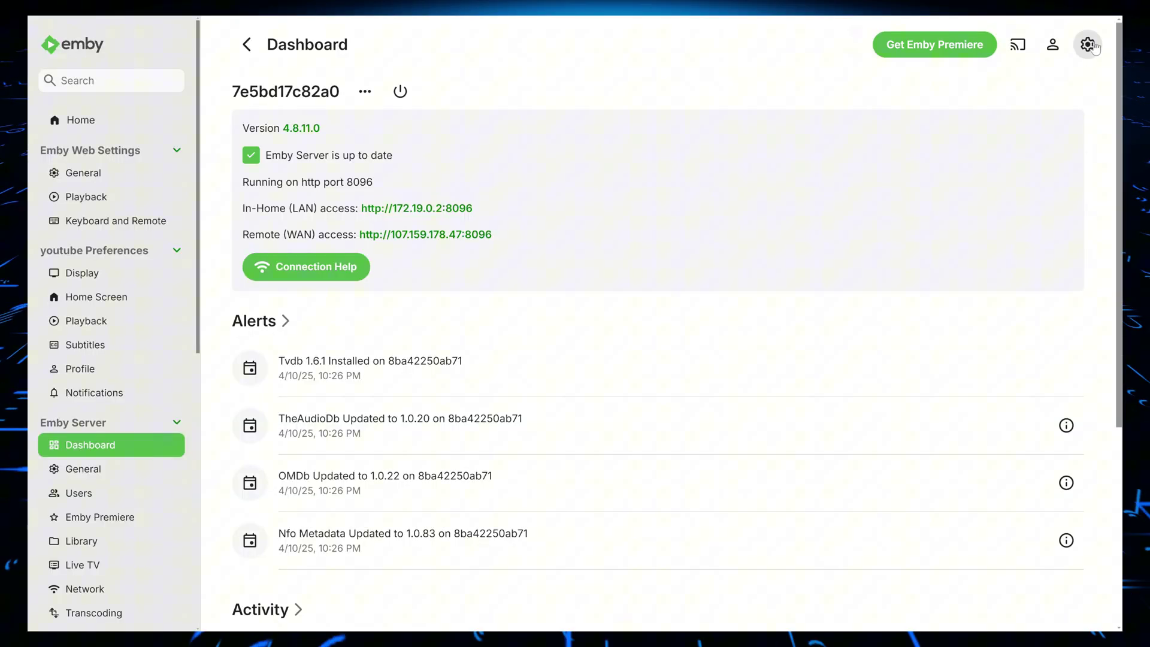
pyautogui.scroll(-4, 450, 165)
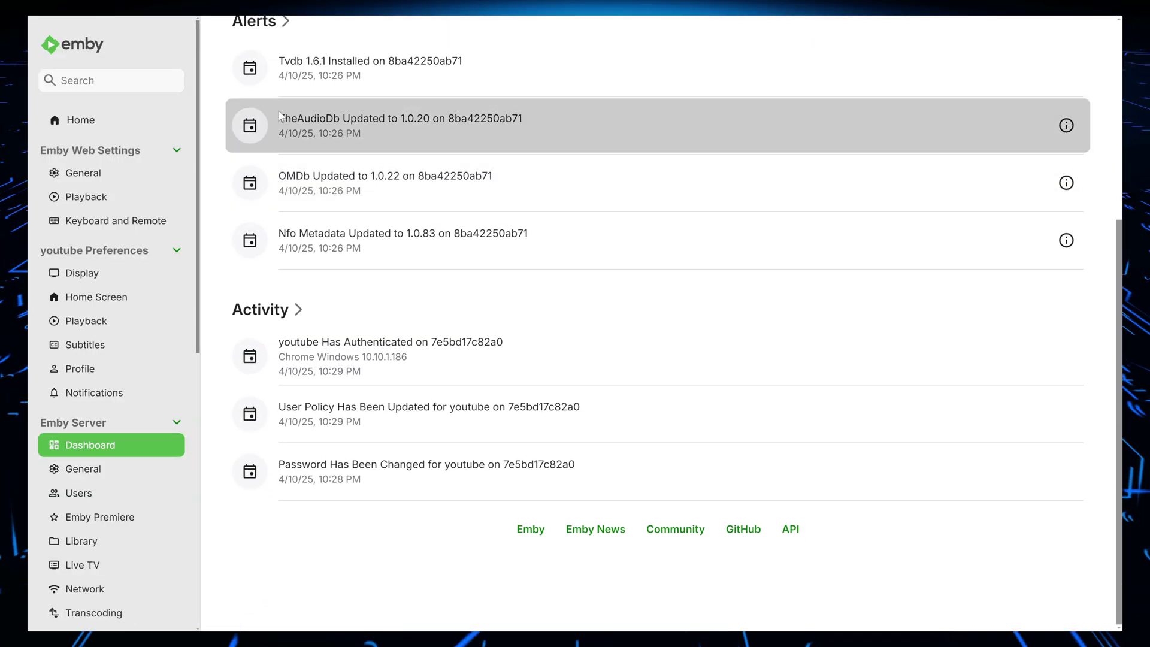
pyautogui.scroll(5, 270, 117)
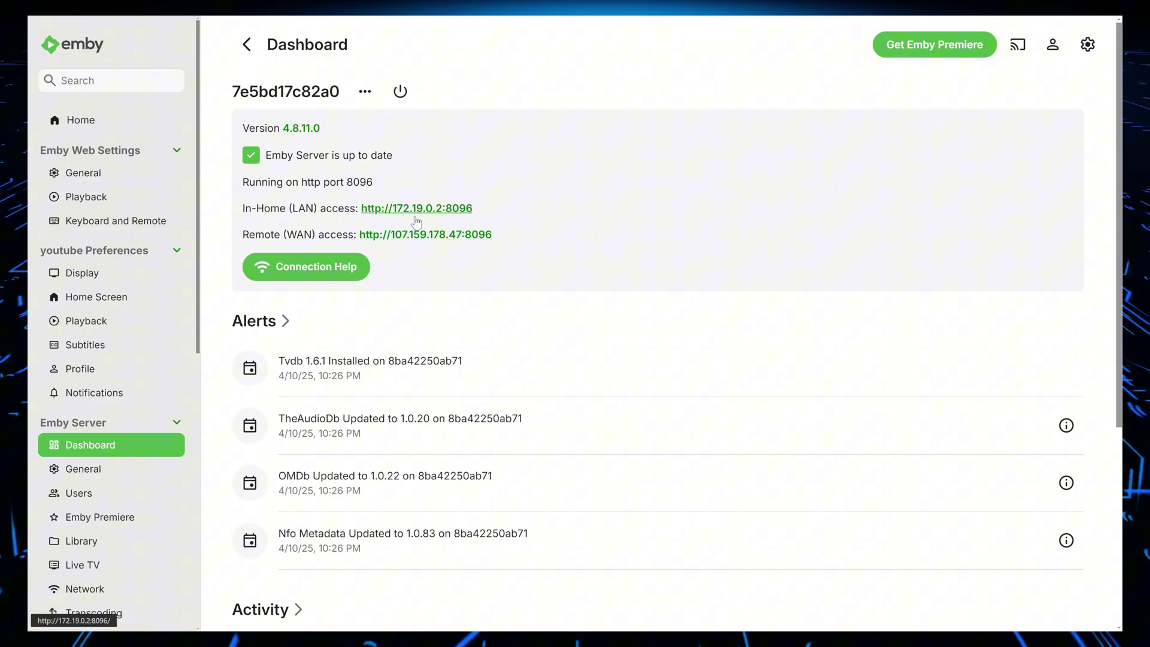
pyautogui.moveTo(527, 232); pyautogui.dragTo(316, 206)
pyautogui.tripleClick(315, 208)
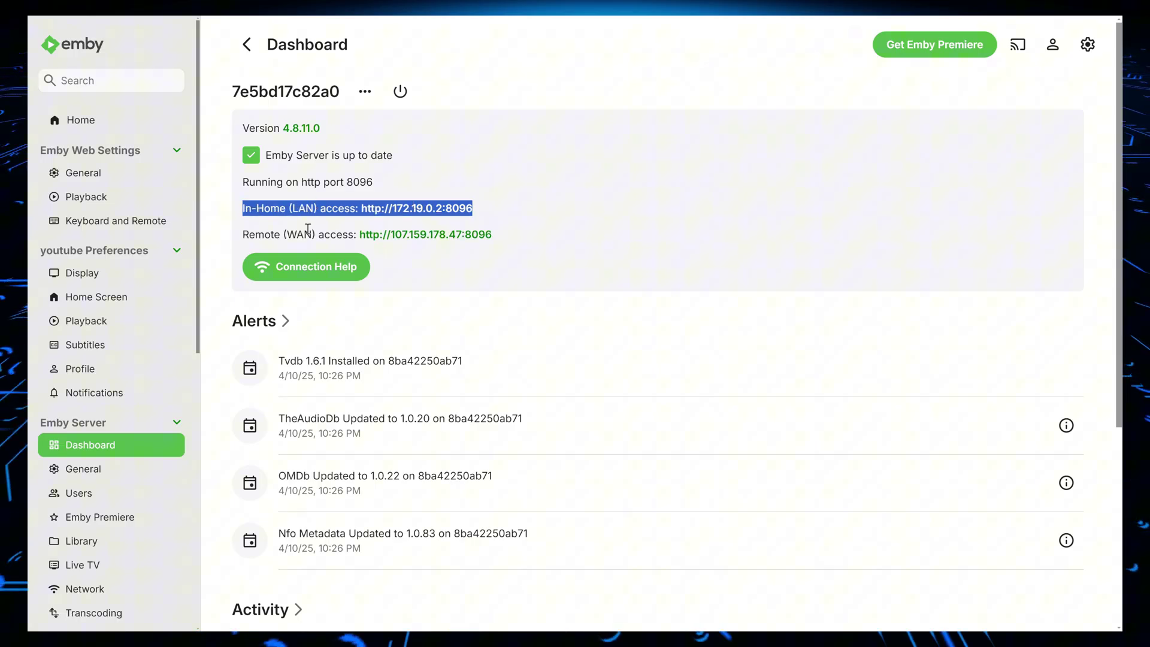
pyautogui.scroll(-5, 235, 291)
pyautogui.scroll(5, 235, 292)
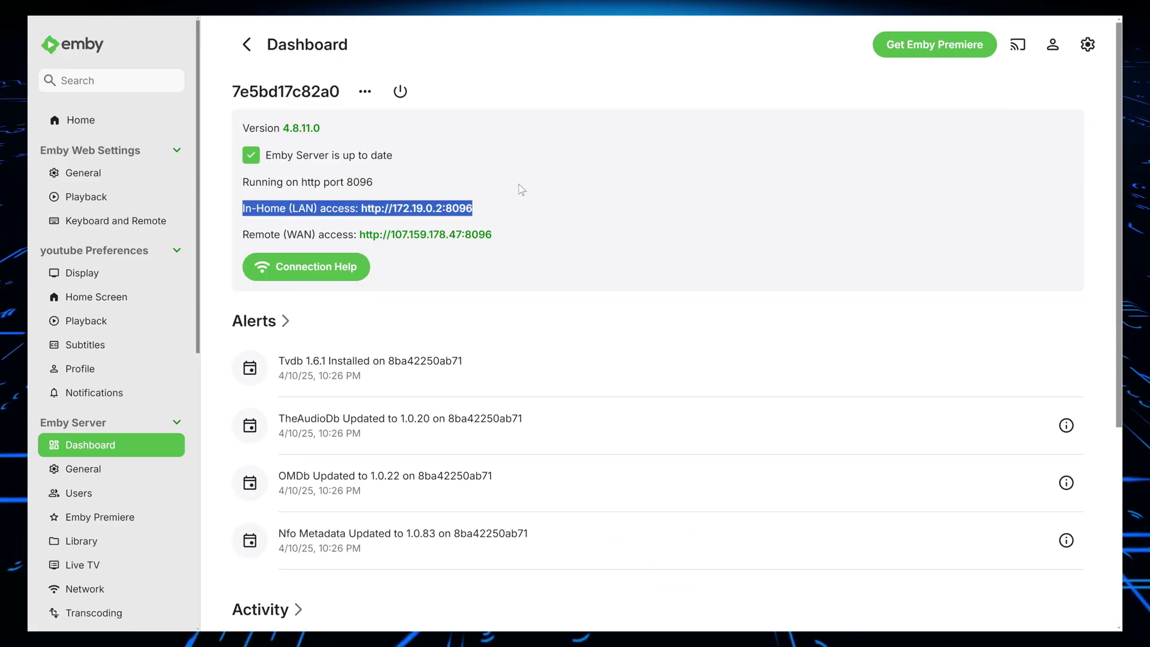
# Return to Emby's home screen and look over the Backup & Restore settings page
pyautogui.click(102, 122)
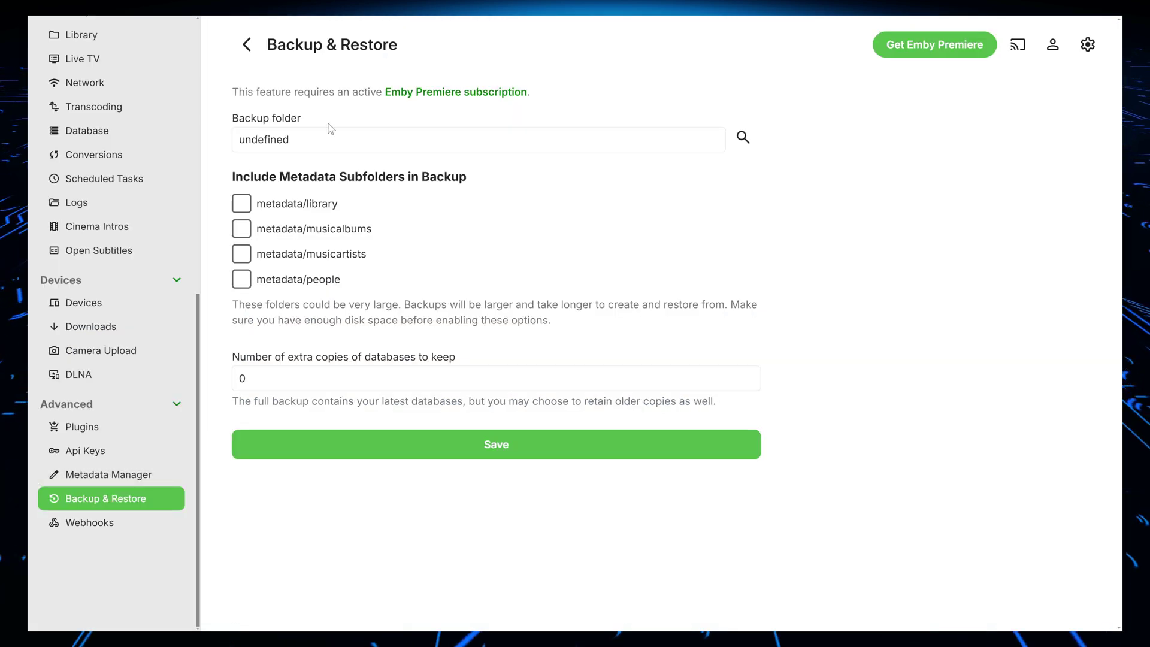
pyautogui.moveTo(267, 45); pyautogui.dragTo(388, 45)
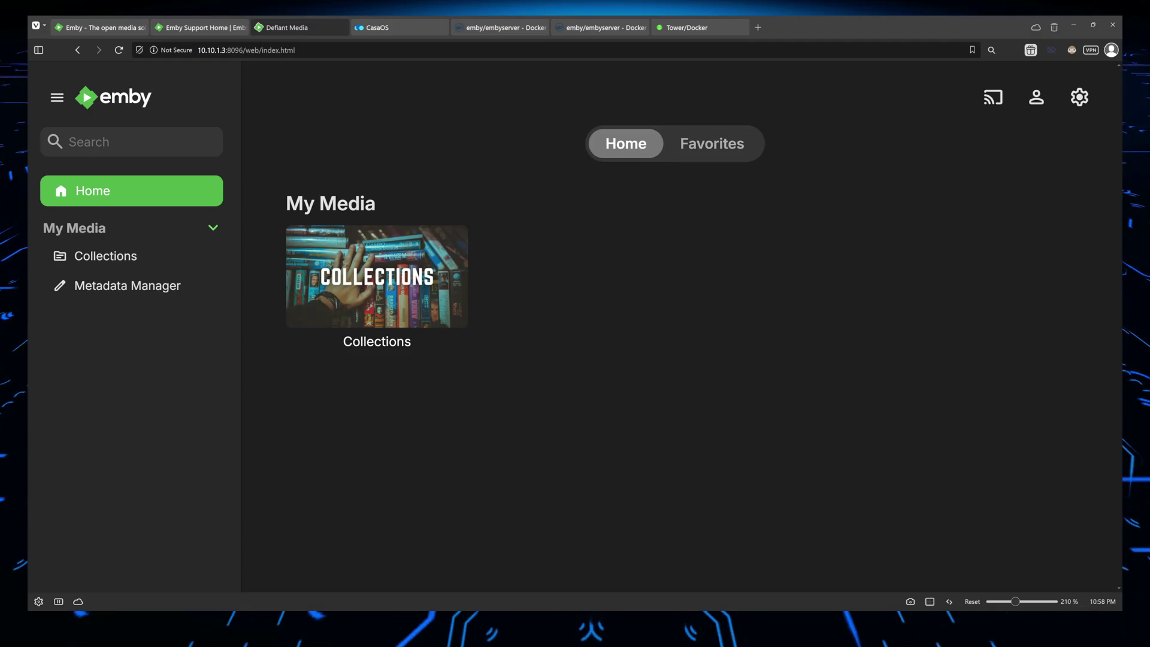
# From the dashboard's Library page, start a new library with content type Movies
pyautogui.click(1086, 103)
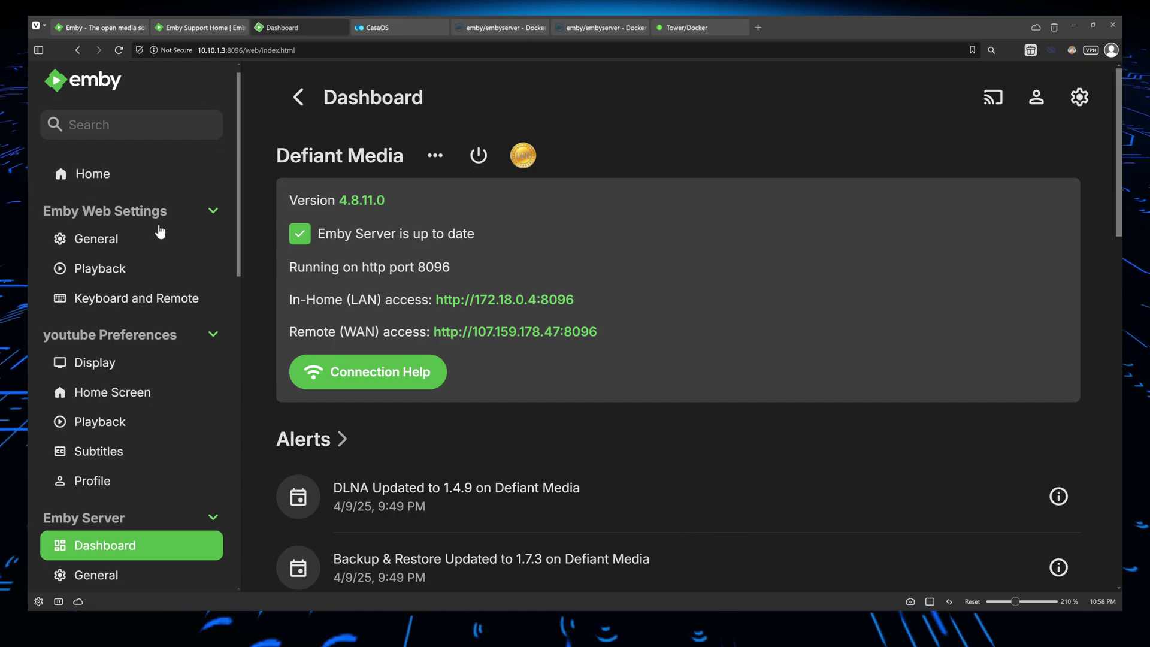
pyautogui.scroll(-2, 147, 347)
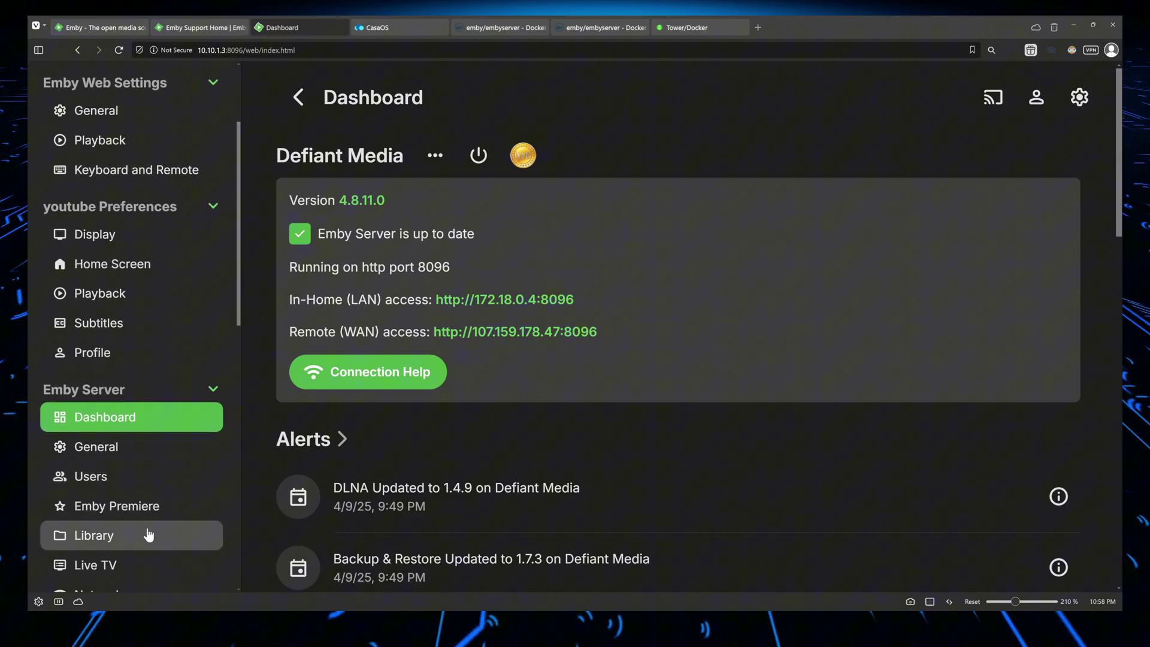
pyautogui.click(148, 535)
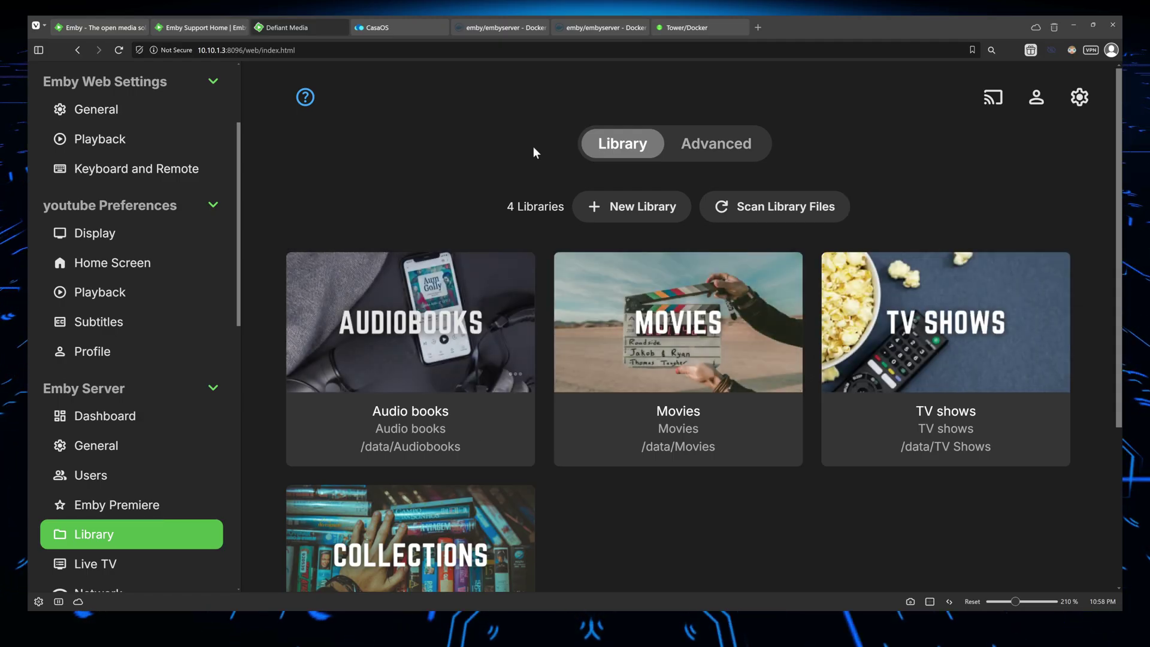
pyautogui.click(629, 208)
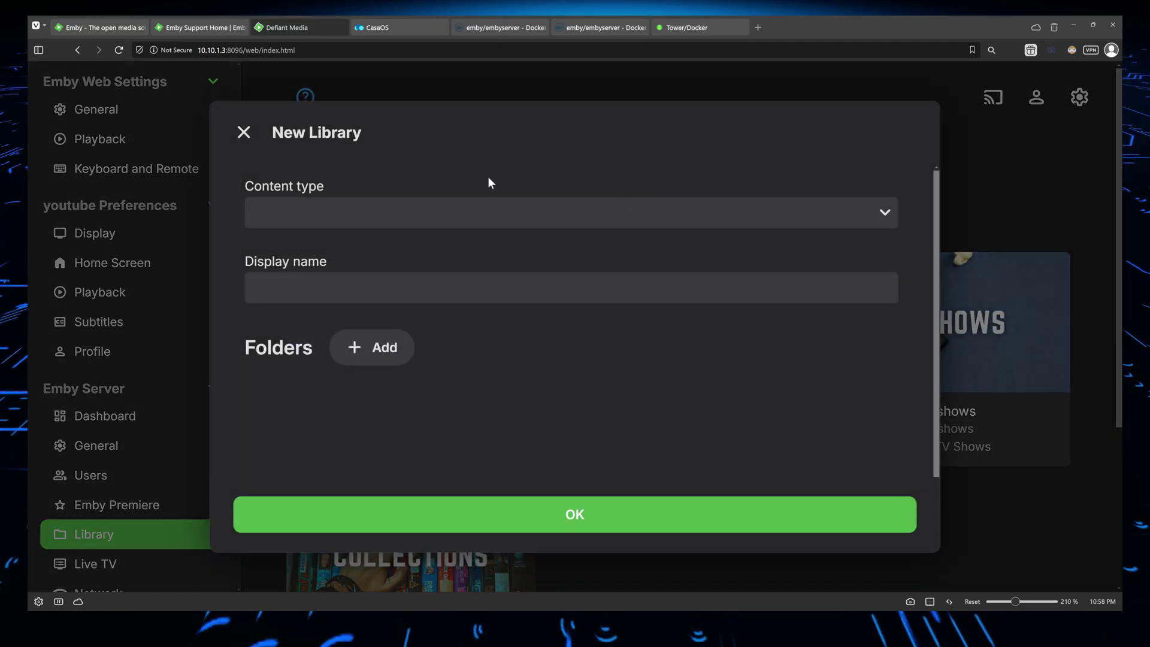
pyautogui.click(334, 258)
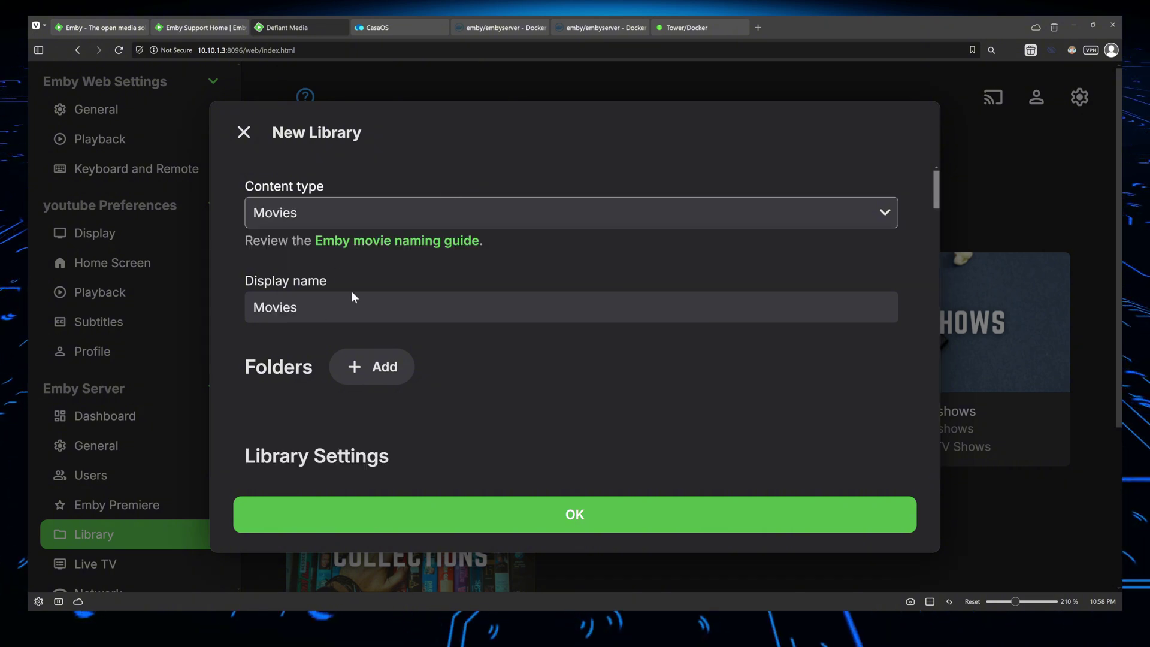
# Add the /data/Youtube Demo folder to the new Movies library
pyautogui.click(379, 366)
pyautogui.scroll(-2, 352, 353)
pyautogui.scroll(-3, 352, 354)
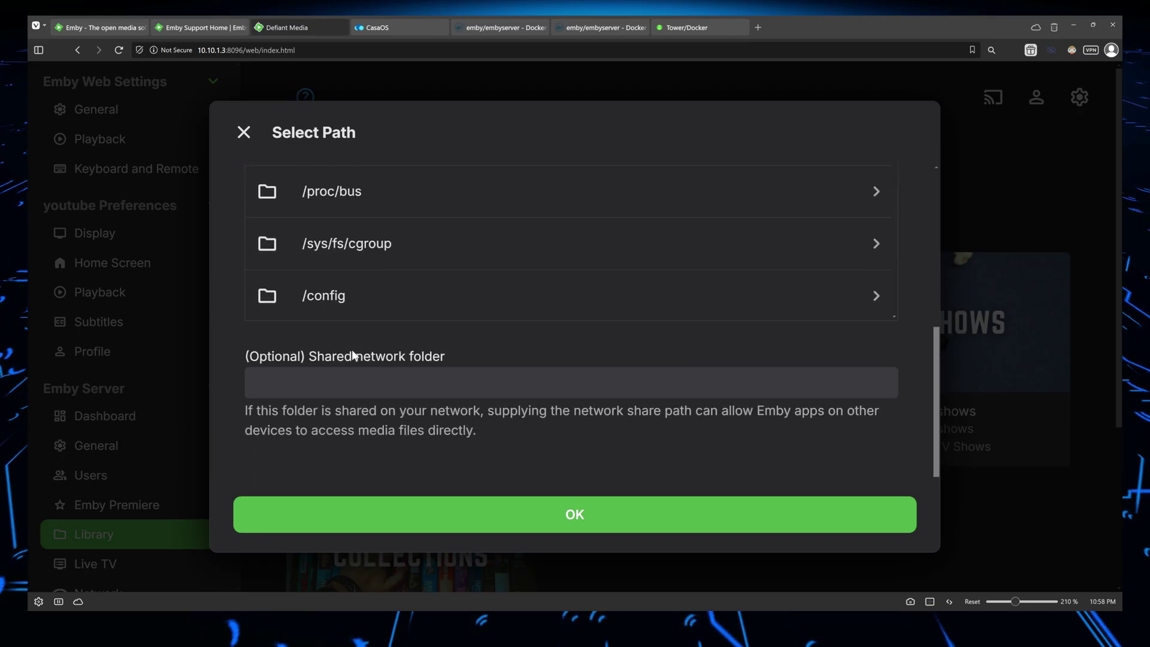
pyautogui.scroll(-2, 355, 318)
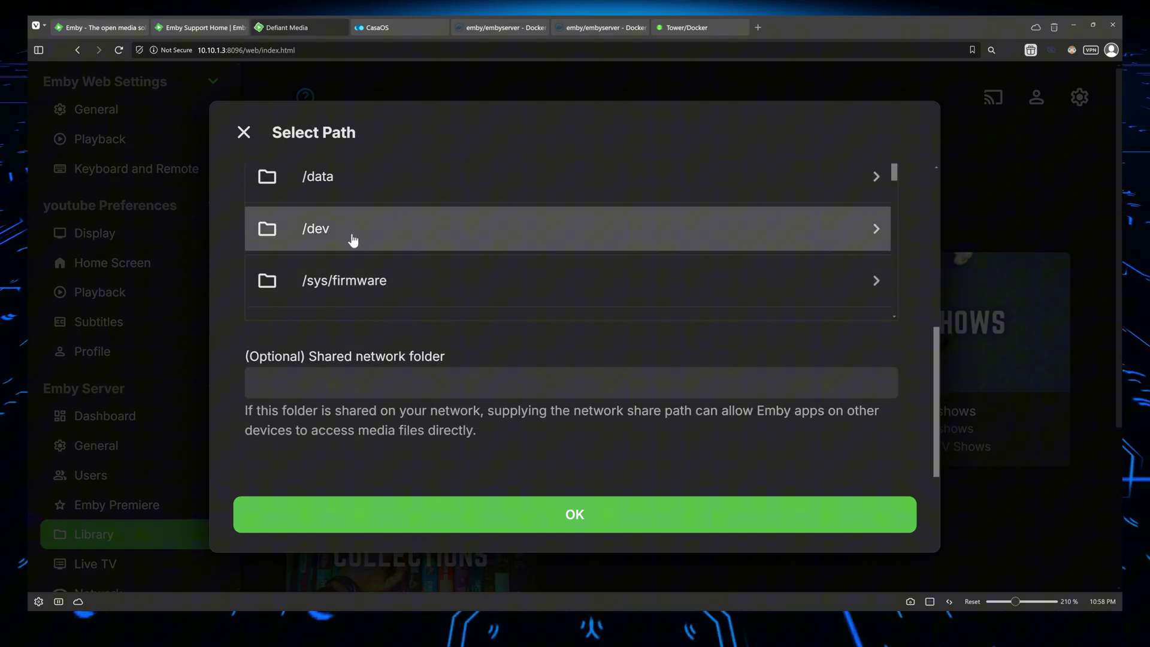
pyautogui.click(380, 190)
pyautogui.scroll(-3, 367, 248)
pyautogui.scroll(-1, 368, 252)
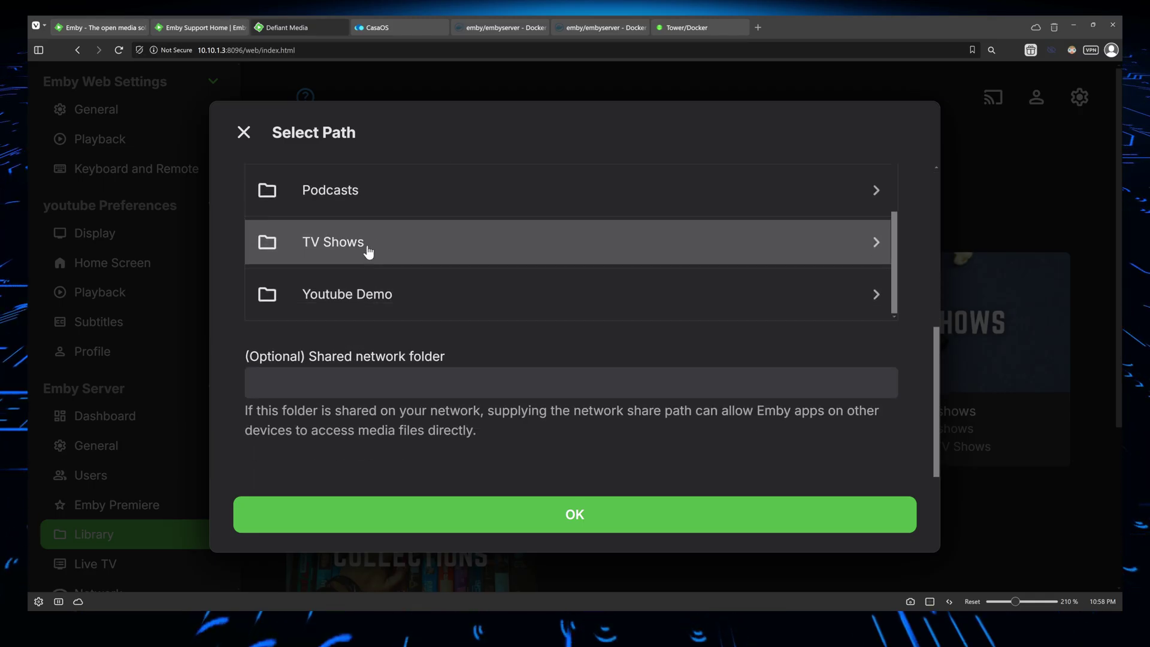
pyautogui.click(399, 307)
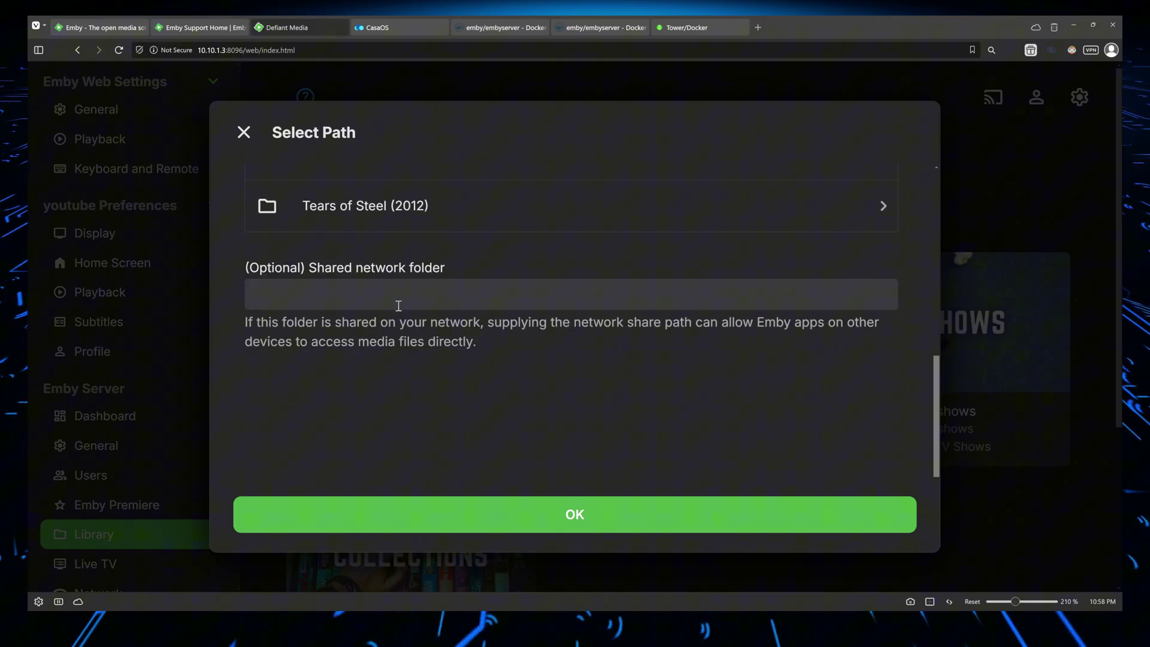
pyautogui.click(566, 528)
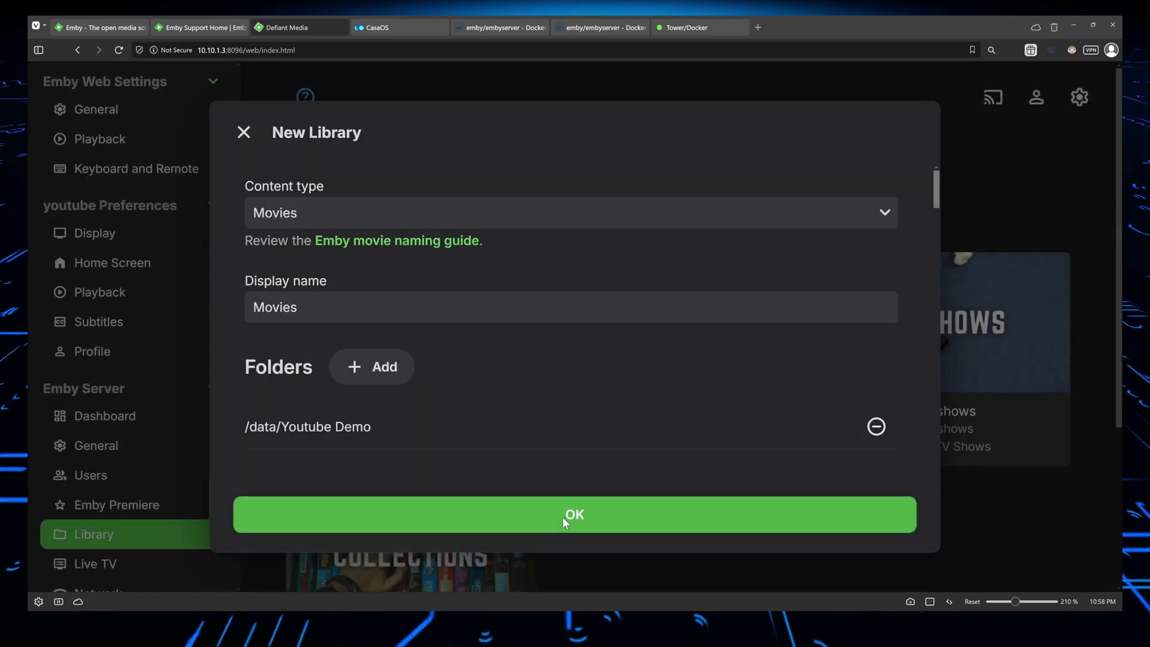
# Move FanArt to the top of the Movie Image Fetchers list
pyautogui.scroll(-5, 393, 326)
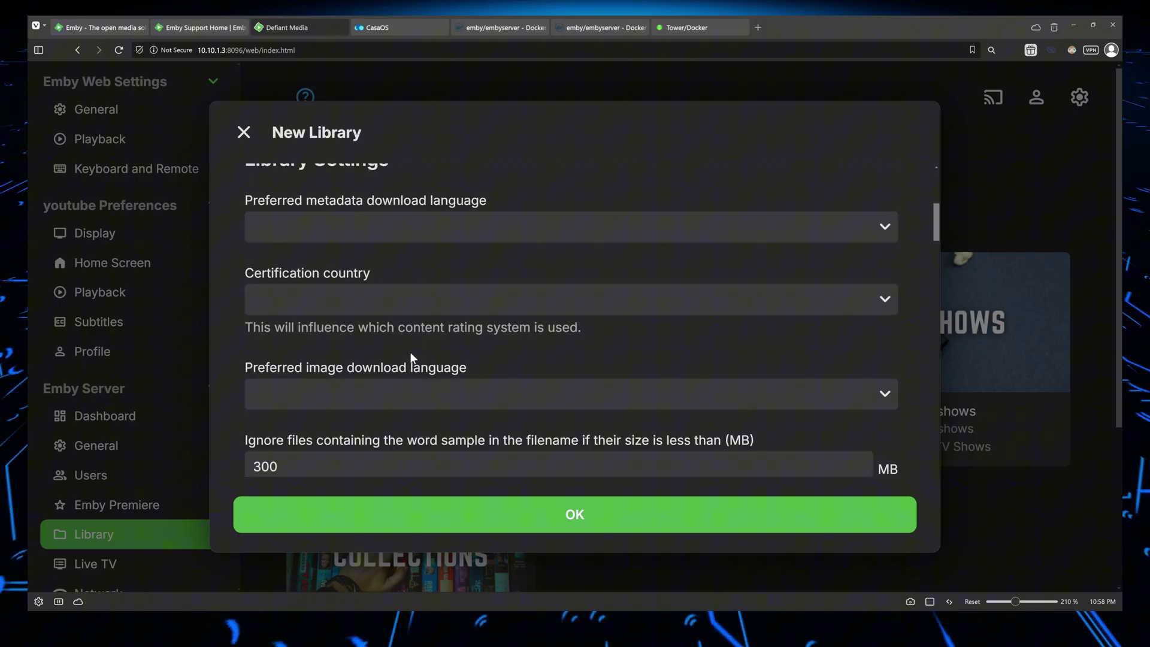
pyautogui.scroll(1, 347, 270)
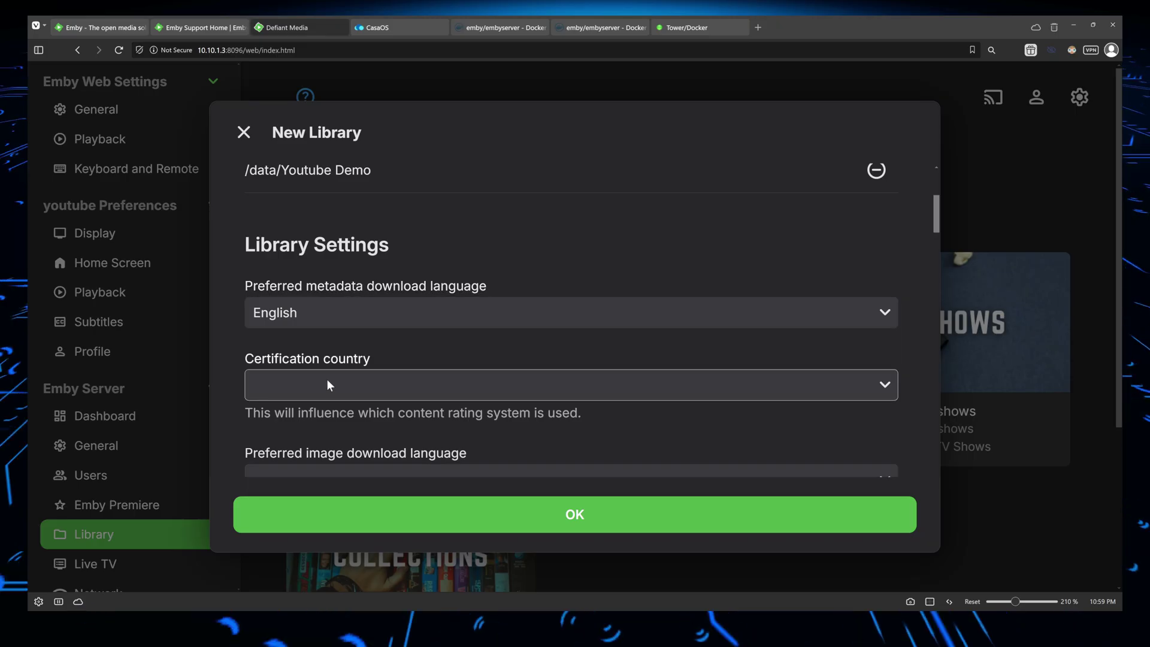
pyautogui.scroll(-4, 326, 376)
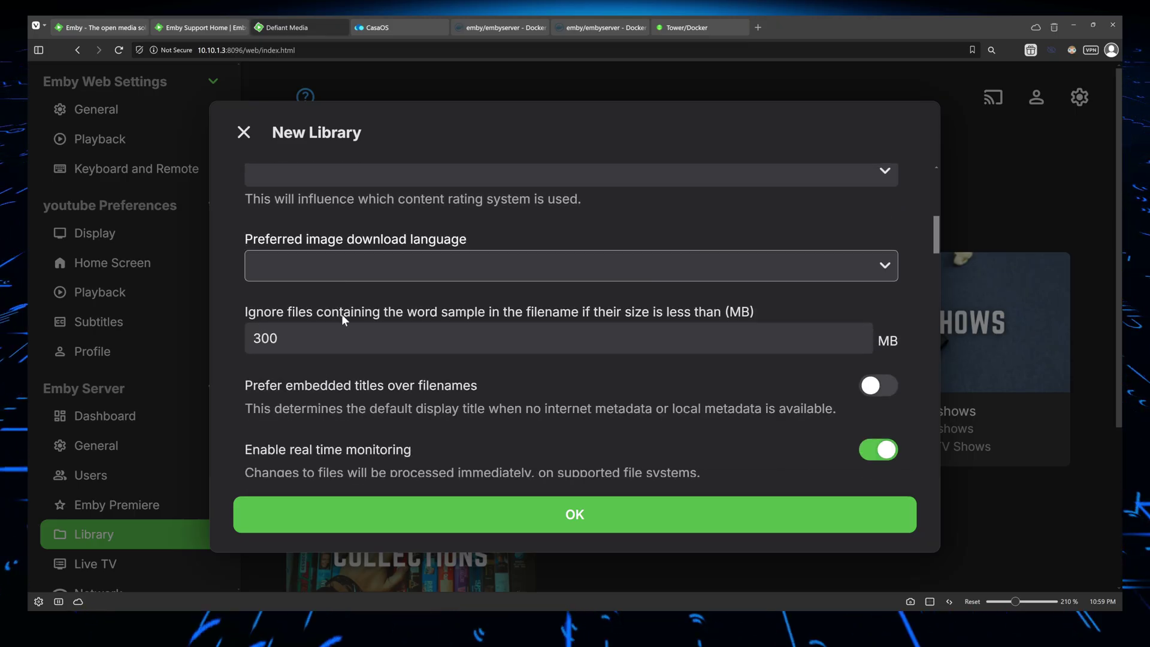
pyautogui.scroll(-5, 342, 314)
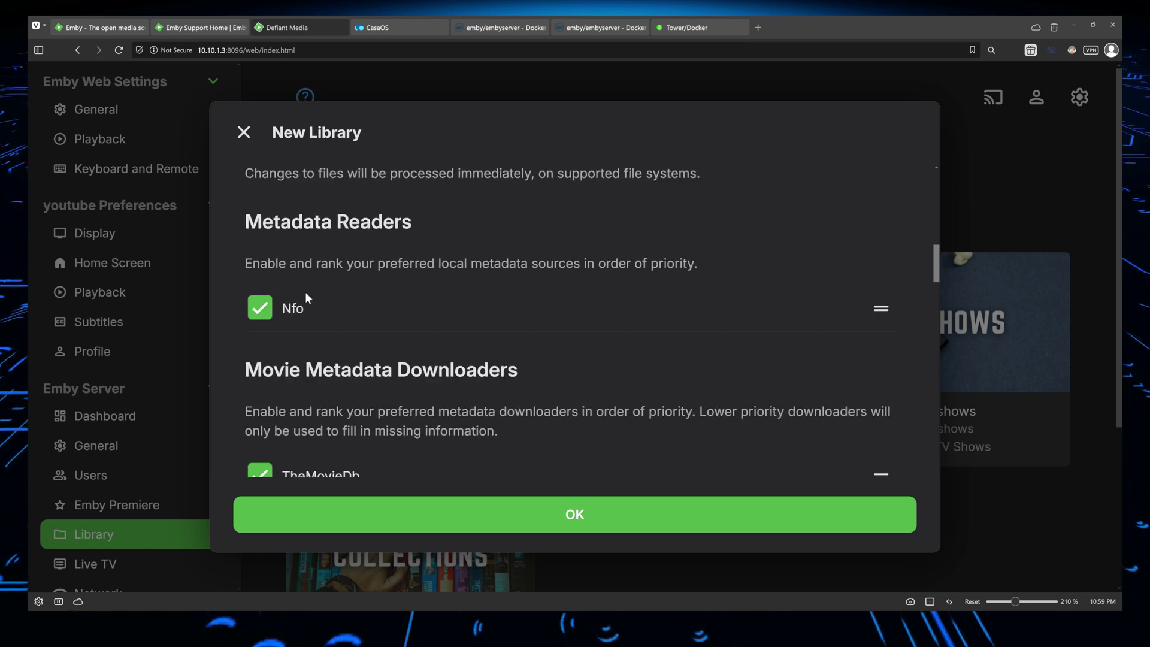
pyautogui.scroll(-1, 275, 320)
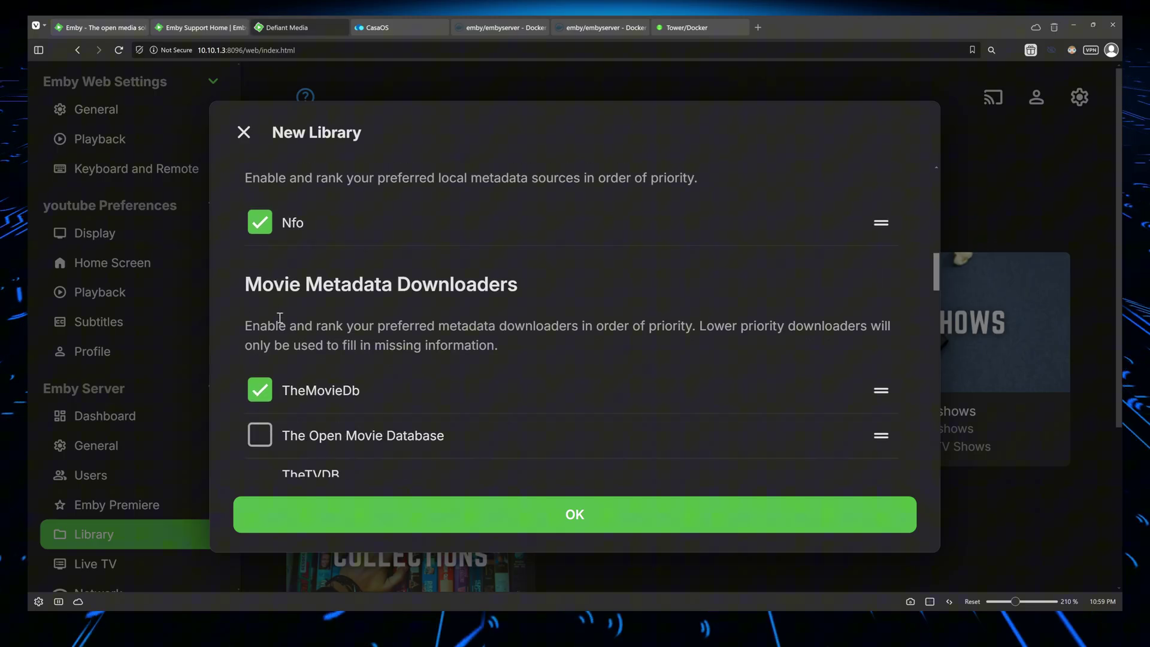
pyautogui.scroll(-1, 274, 266)
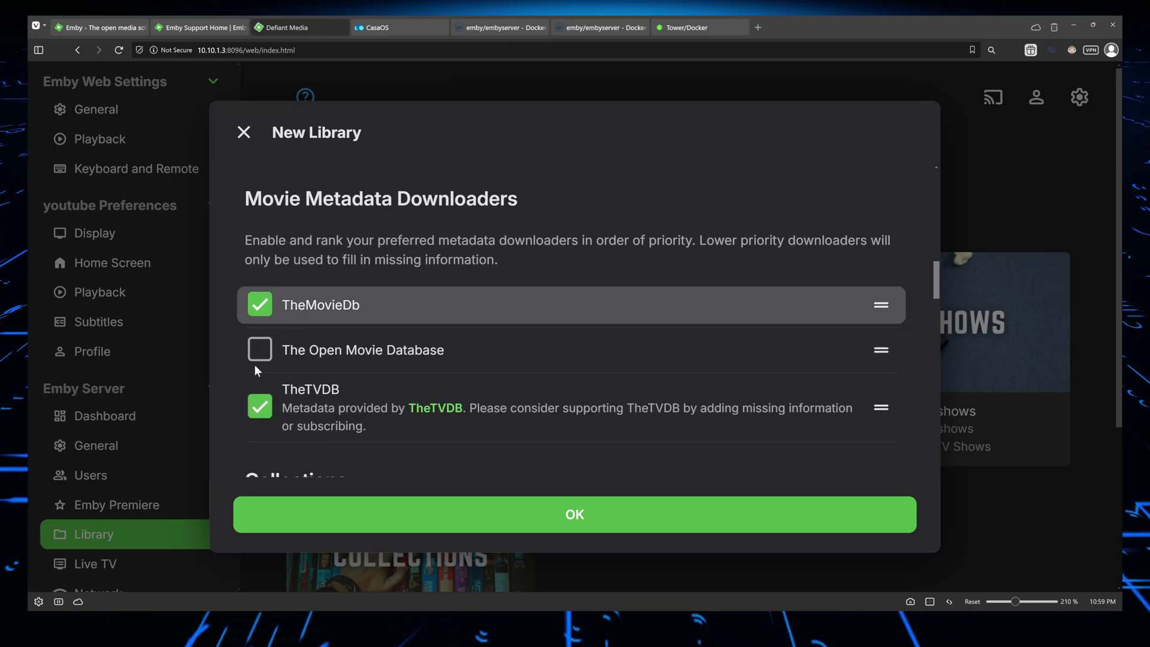
pyautogui.scroll(-2, 264, 381)
pyautogui.scroll(2, 275, 375)
pyautogui.scroll(1, 276, 374)
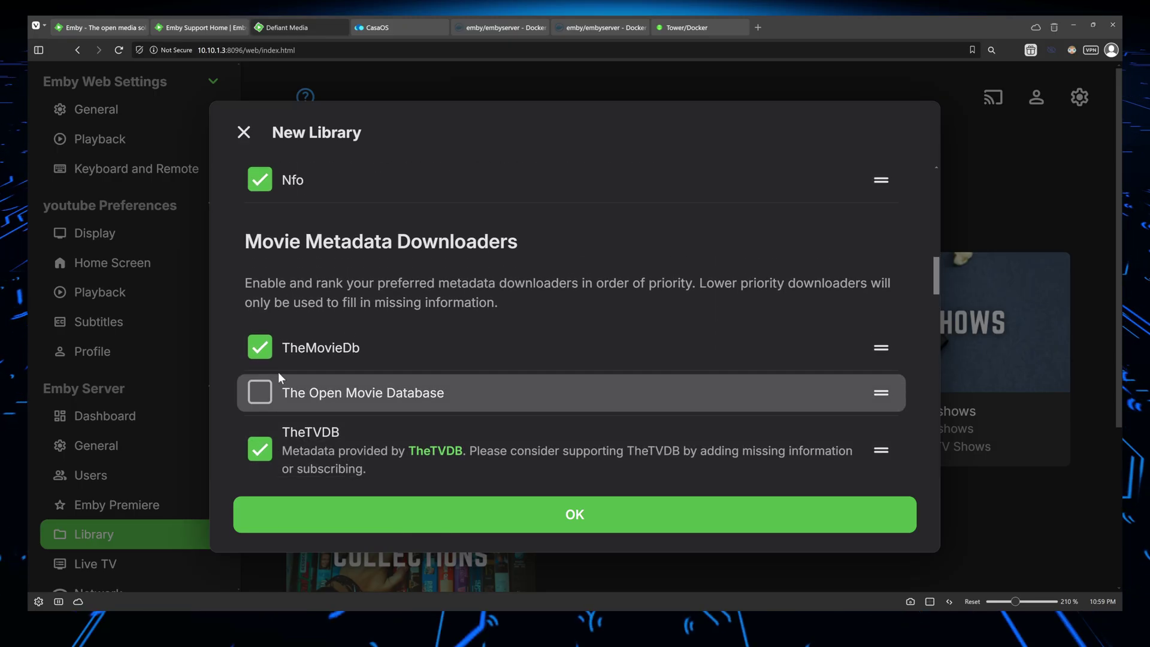
pyautogui.scroll(-1, 294, 323)
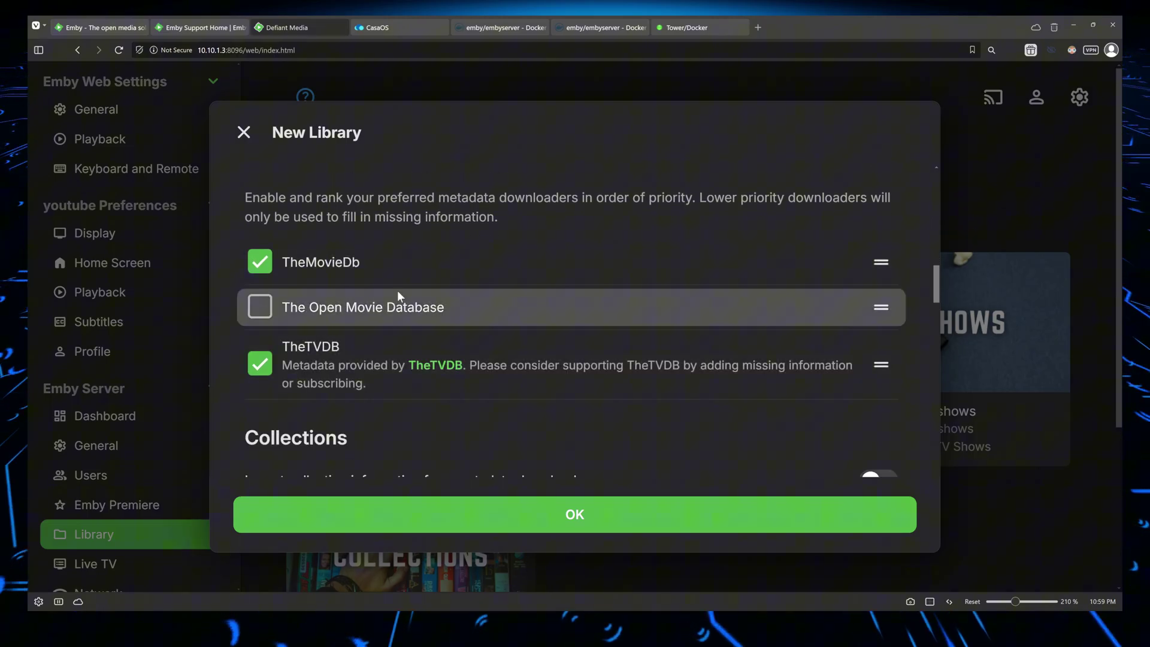
pyautogui.scroll(-5, 324, 309)
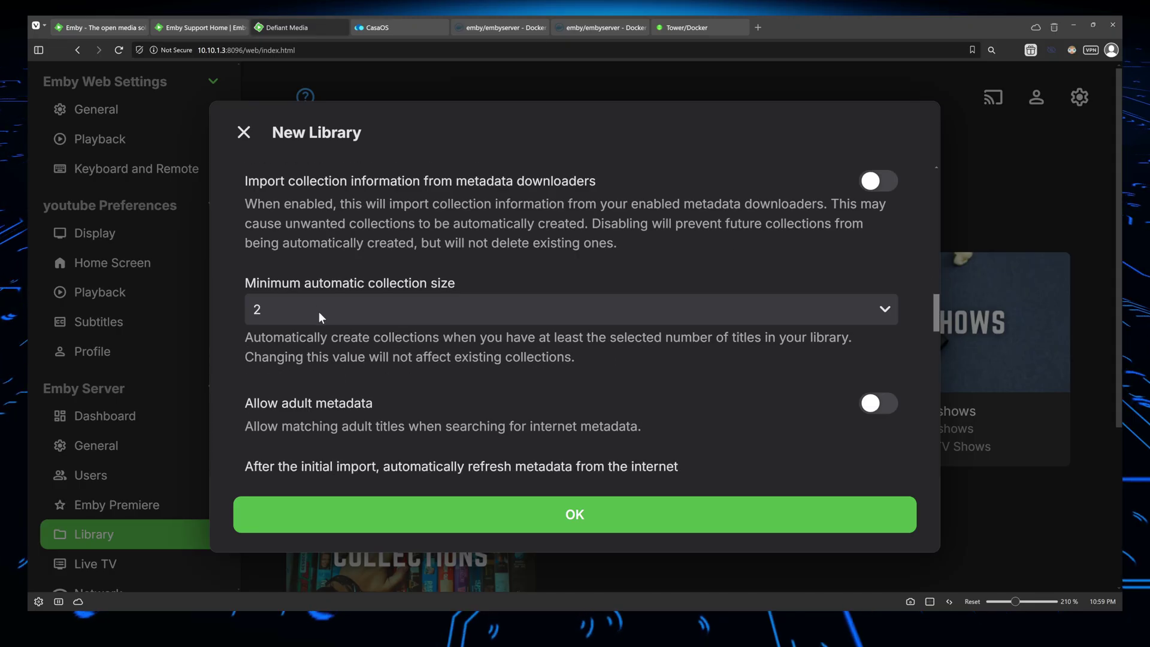
pyautogui.scroll(-5, 319, 311)
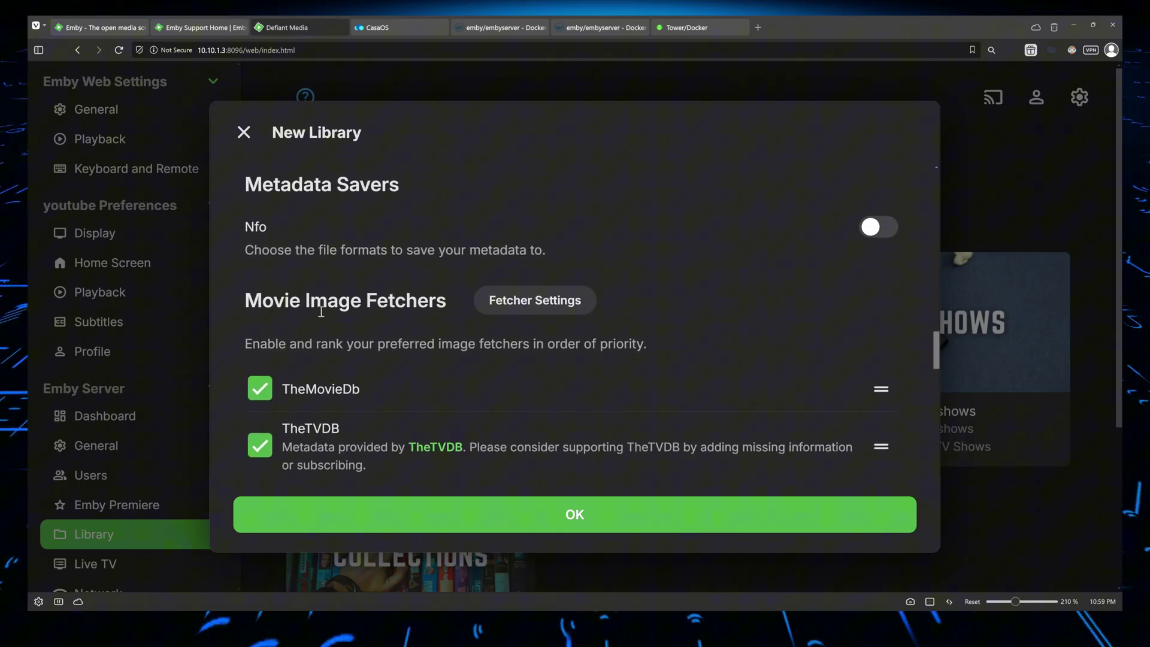
pyautogui.scroll(-1, 321, 311)
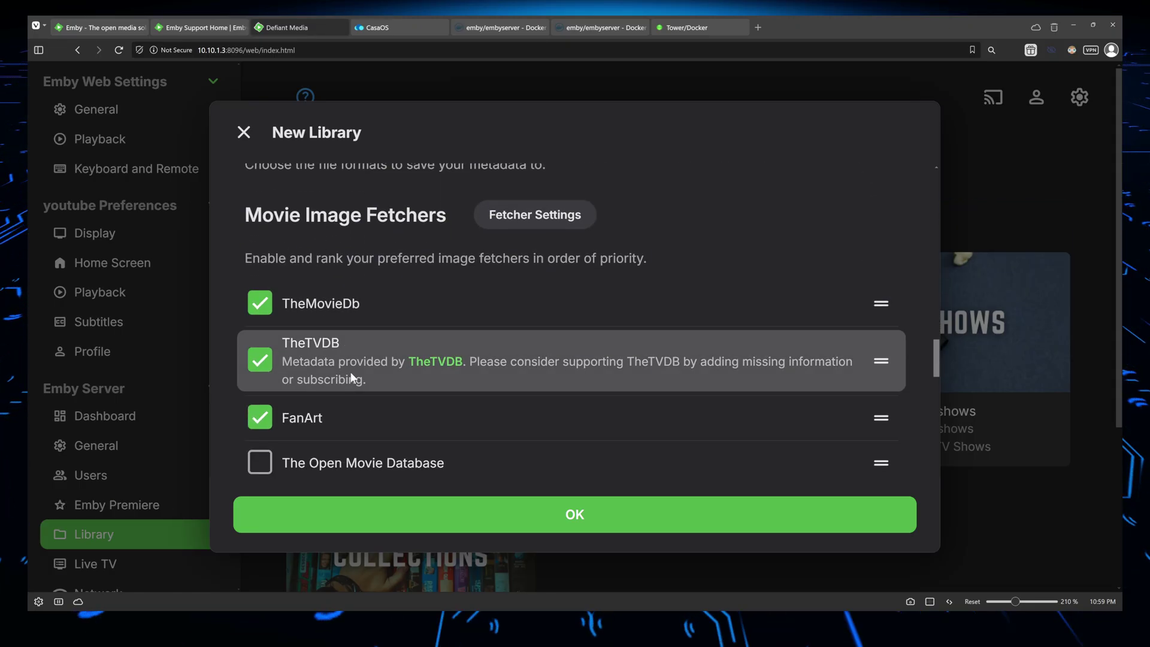
pyautogui.moveTo(878, 419); pyautogui.dragTo(851, 295)
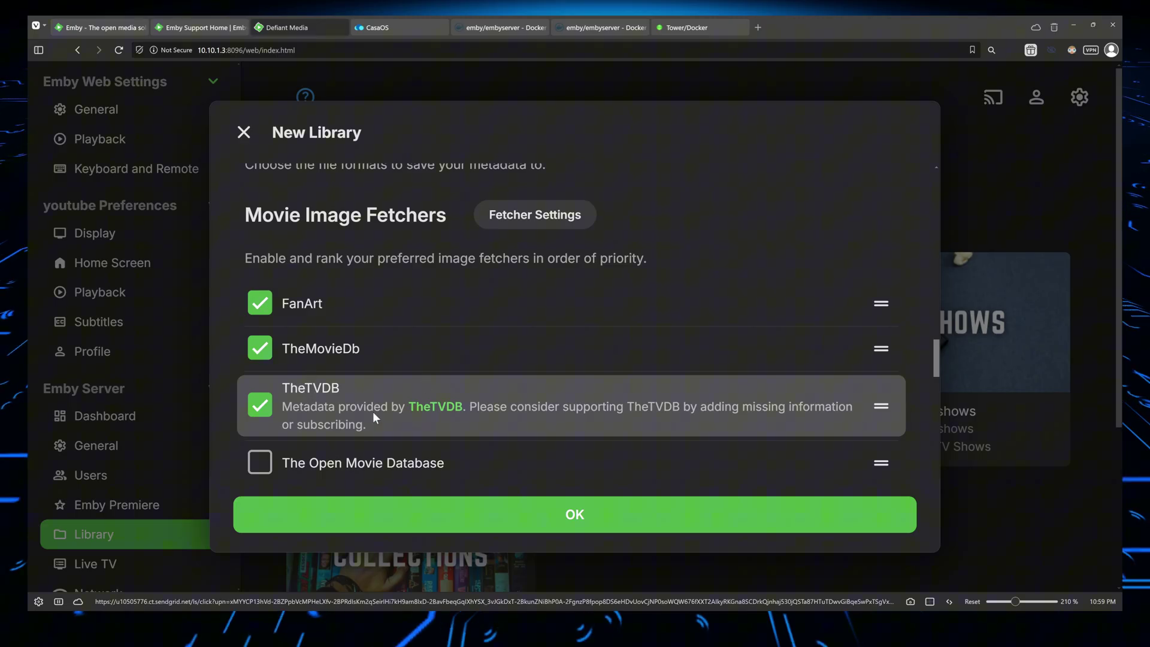
# Go through the remaining library settings and create the Movies library
pyautogui.scroll(-2, 307, 365)
pyautogui.scroll(3, 315, 363)
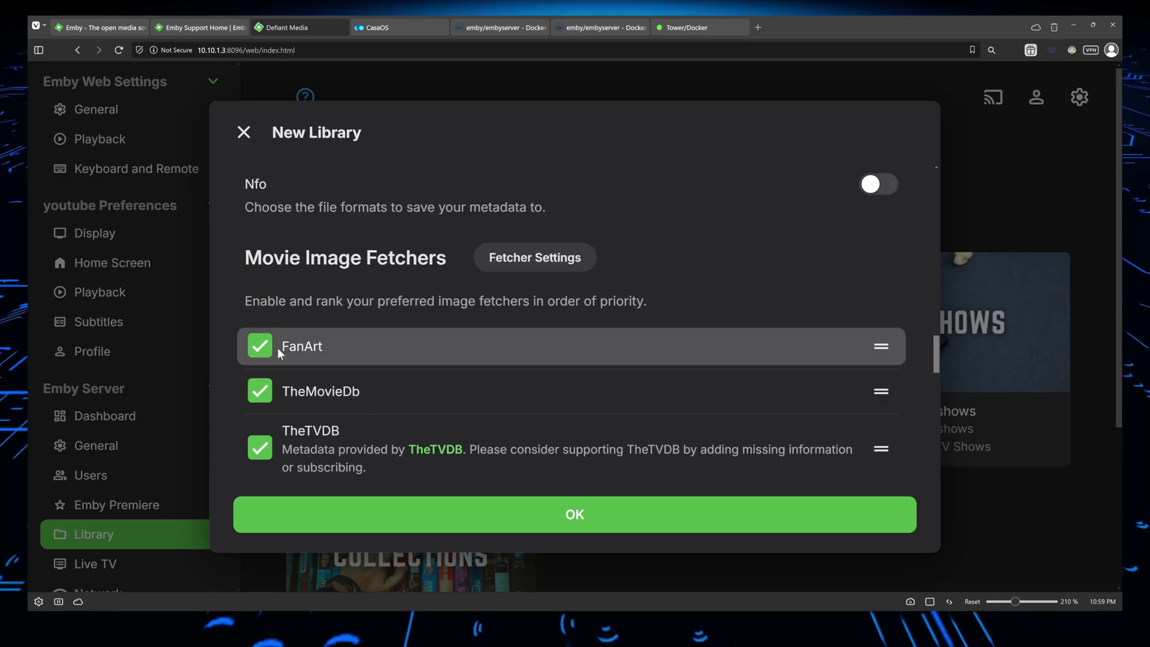
pyautogui.scroll(-2, 283, 397)
pyautogui.scroll(-10, 285, 397)
pyautogui.scroll(-5, 288, 396)
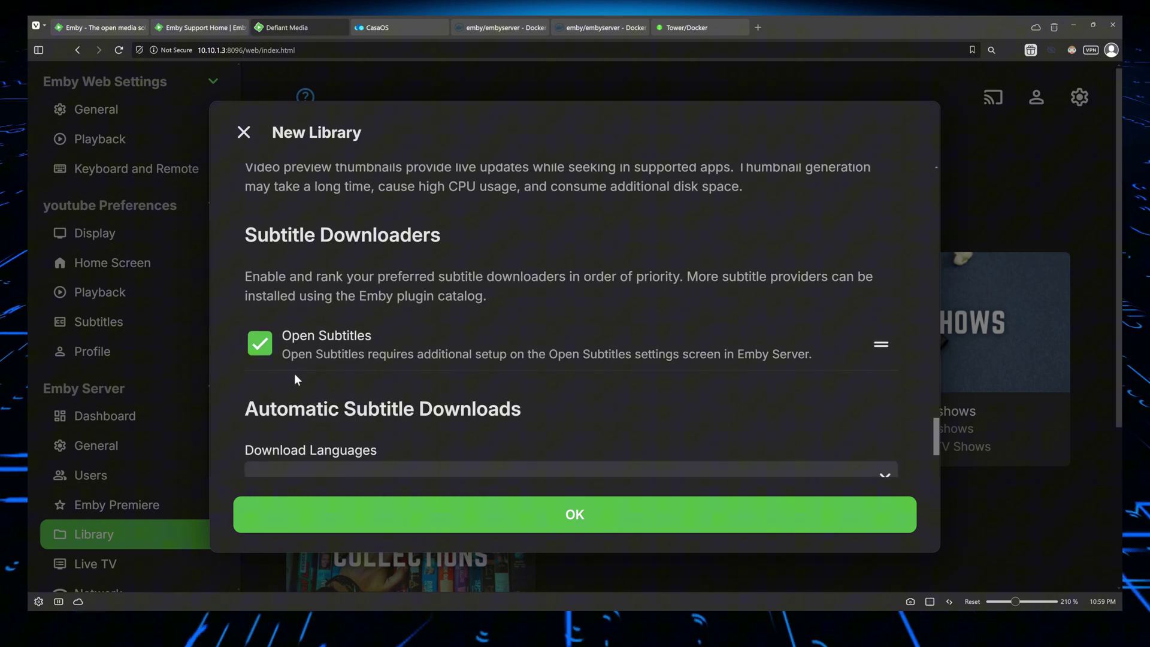
pyautogui.scroll(-6, 385, 342)
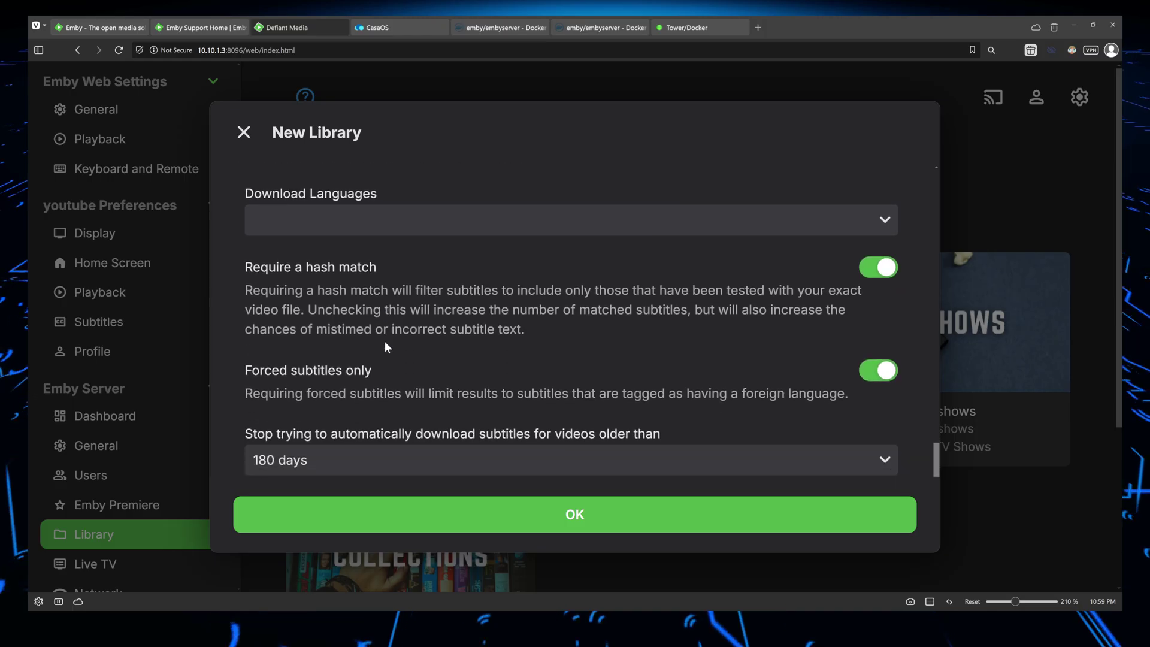
pyautogui.scroll(-3, 389, 342)
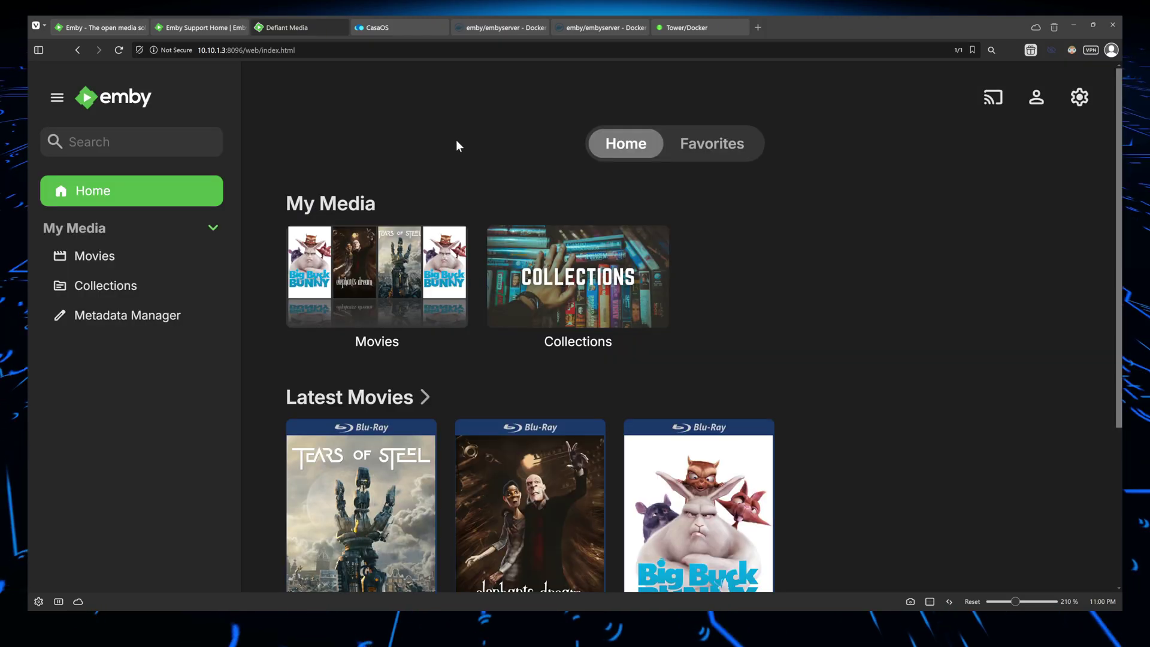
pyautogui.scroll(-1, 703, 271)
pyautogui.scroll(-2, 703, 271)
pyautogui.scroll(3, 632, 243)
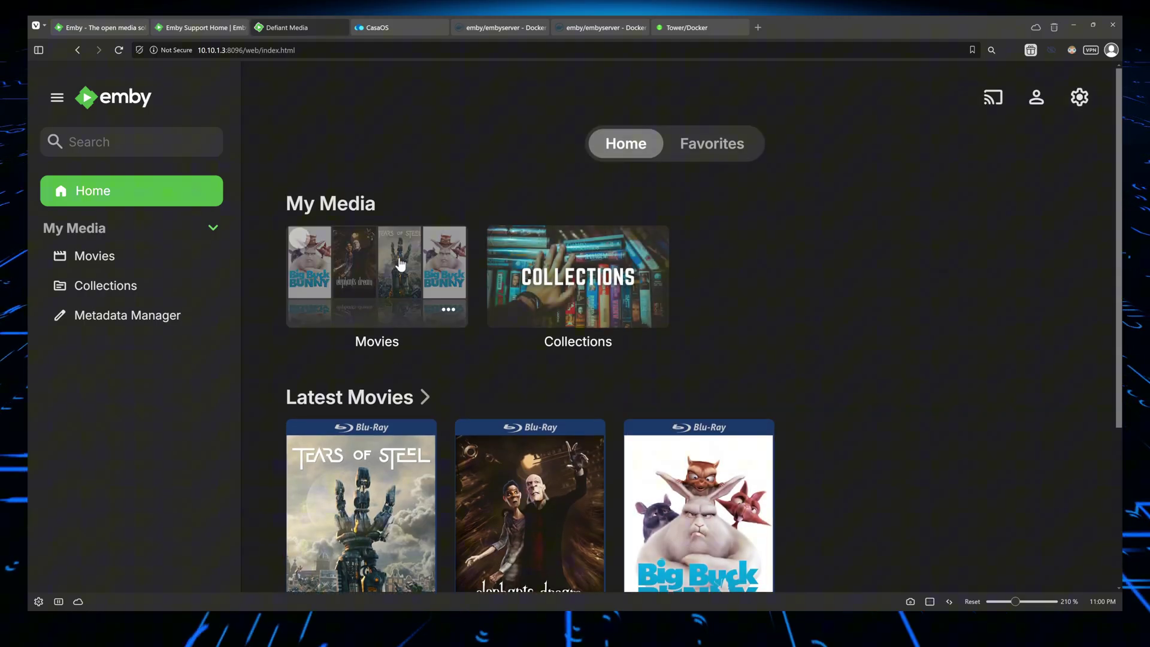
# Open Tears of Steel from Latest Movies and look over its details and Cast & Crew
pyautogui.scroll(-3, 449, 240)
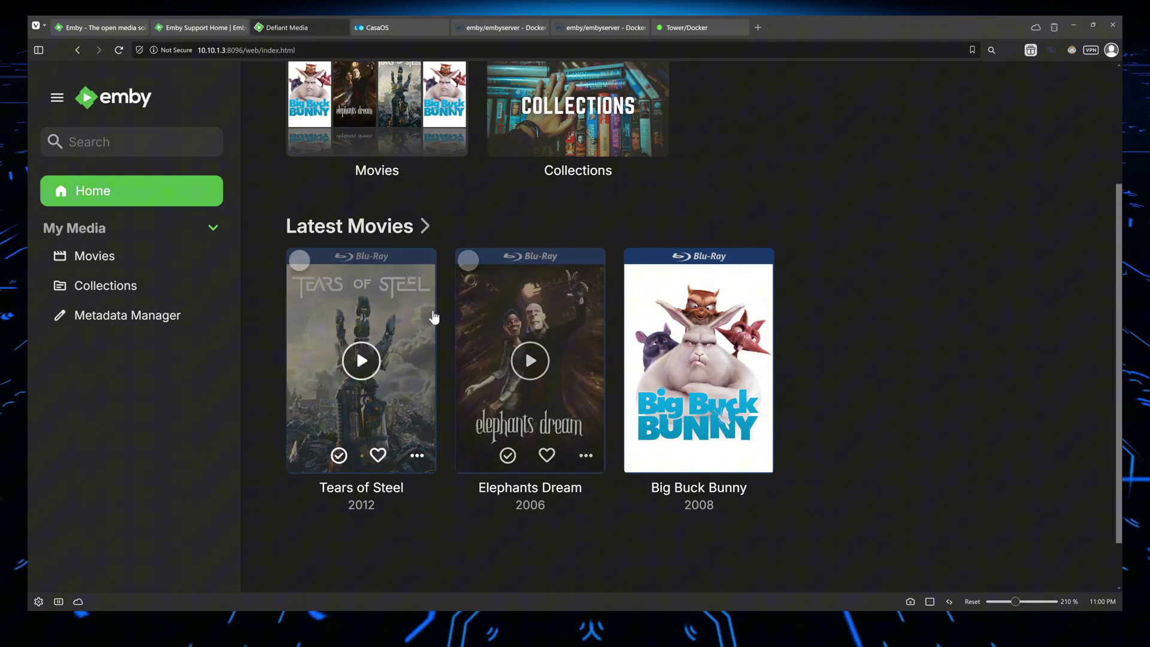
pyautogui.click(361, 360)
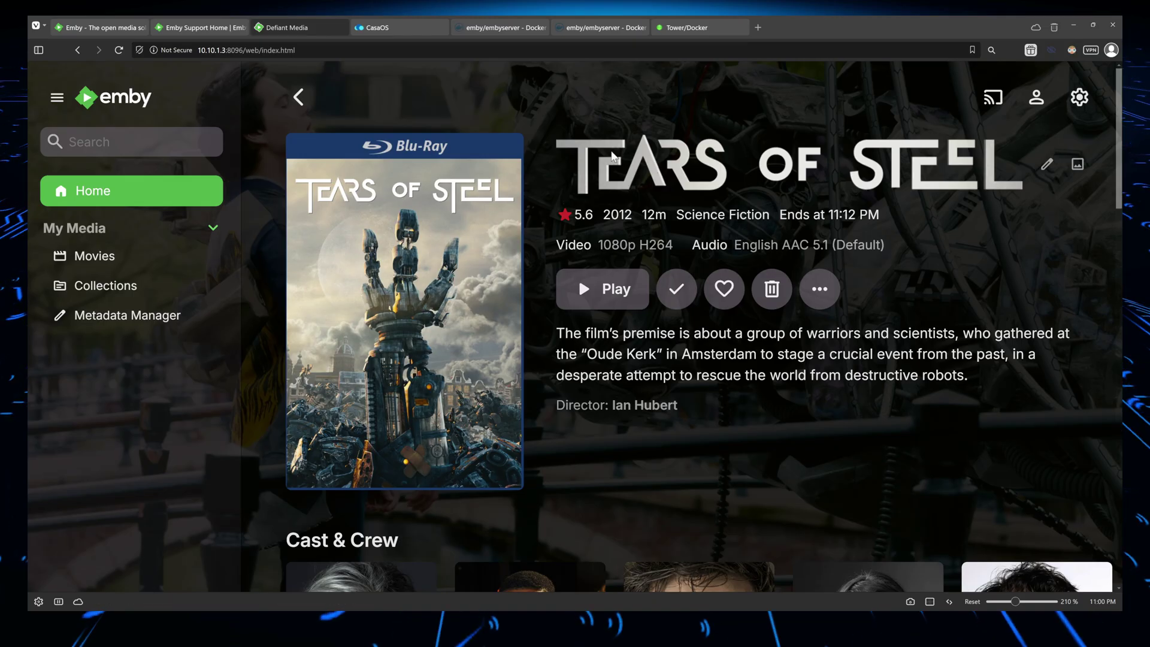
pyautogui.scroll(-5, 800, 329)
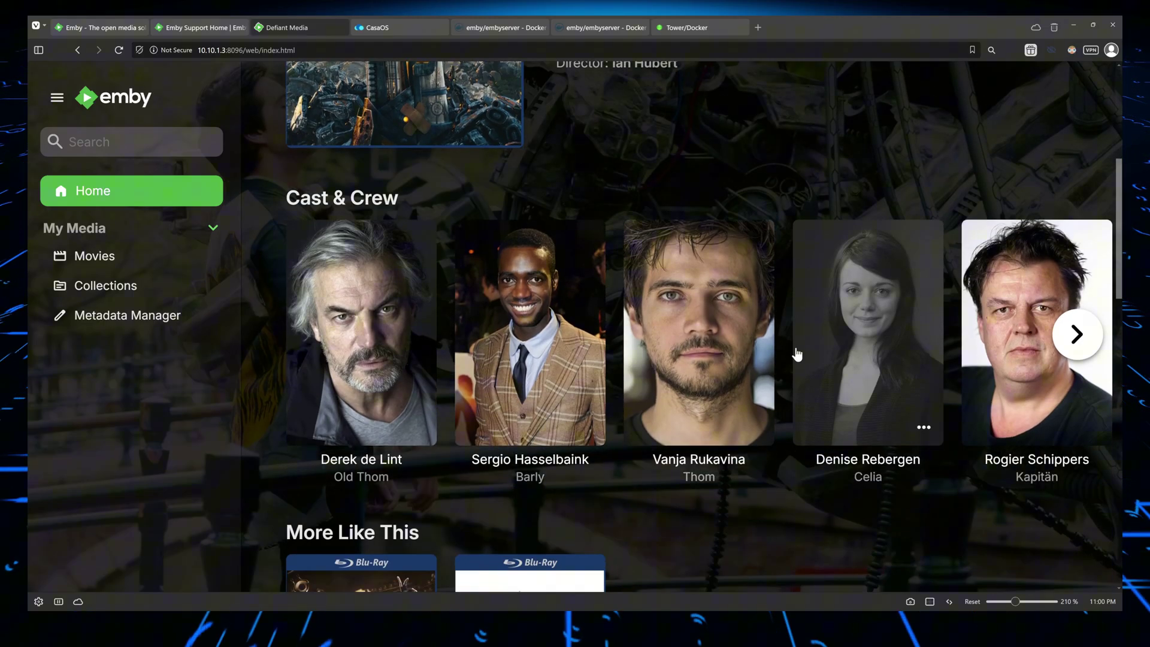
pyautogui.scroll(5, 767, 315)
pyautogui.scroll(1, 767, 315)
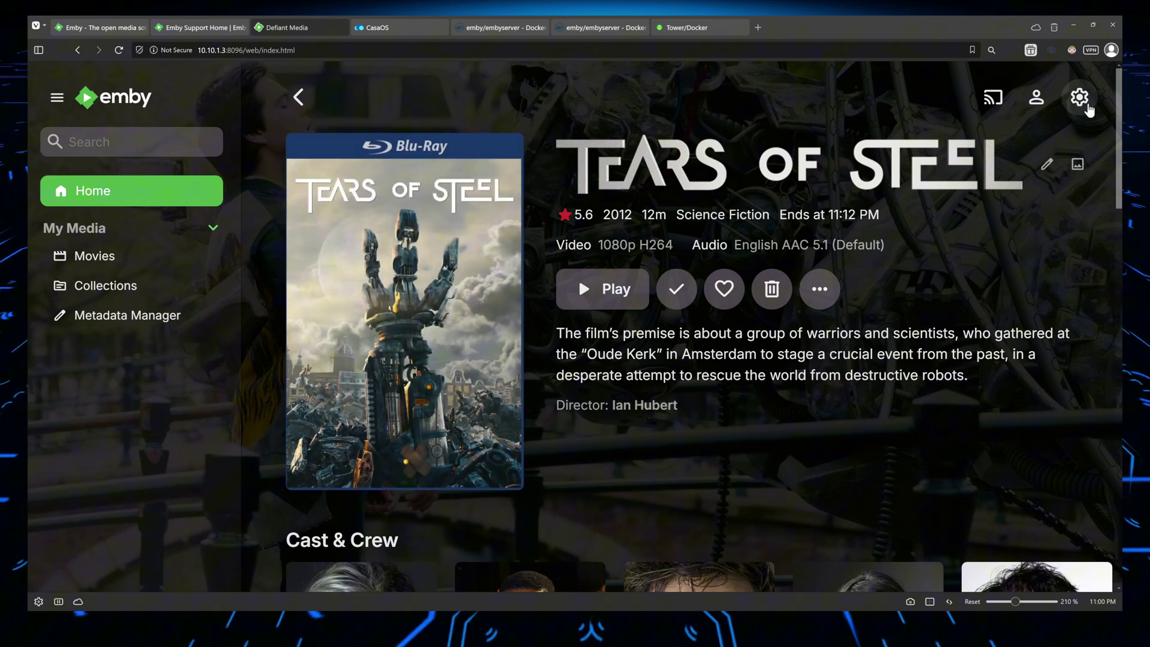
# Browse the server's Plugins page in the dashboard, then return to the Emby home page
pyautogui.click(1085, 103)
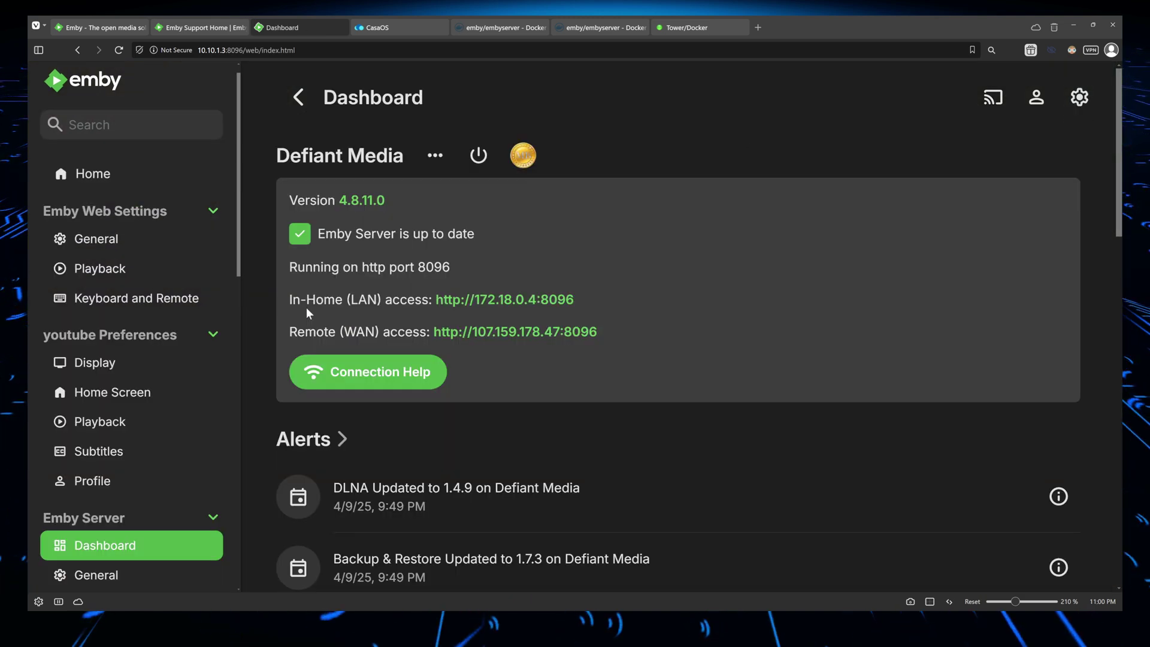
pyautogui.scroll(-10, 150, 360)
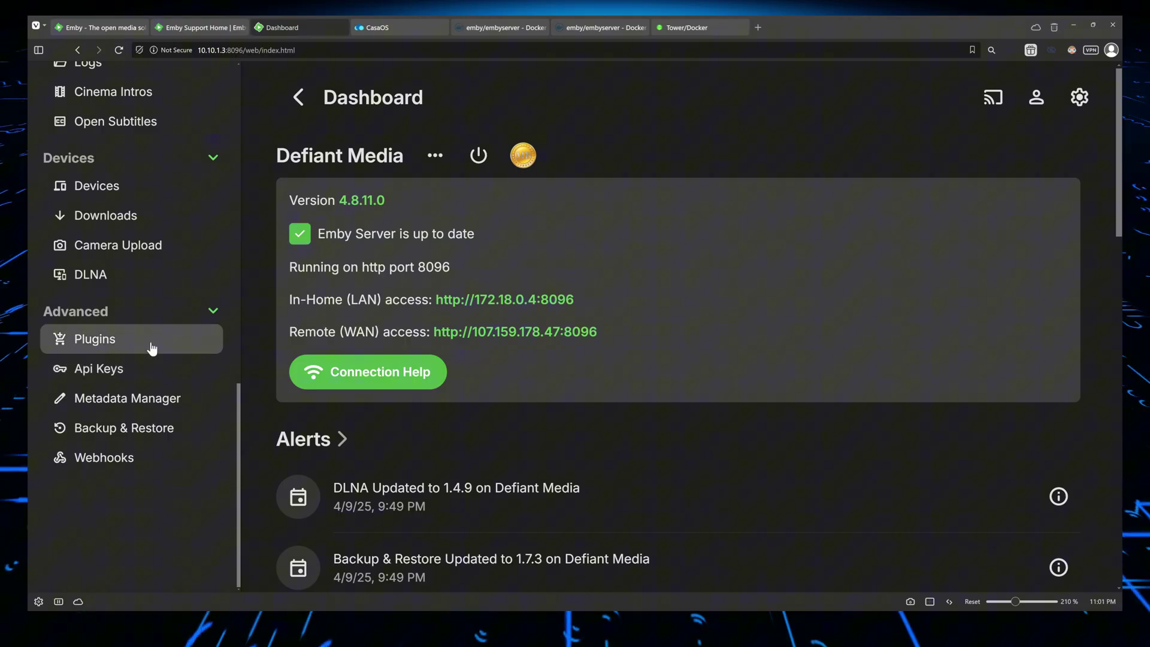
pyautogui.click(152, 341)
pyautogui.scroll(-3, 354, 318)
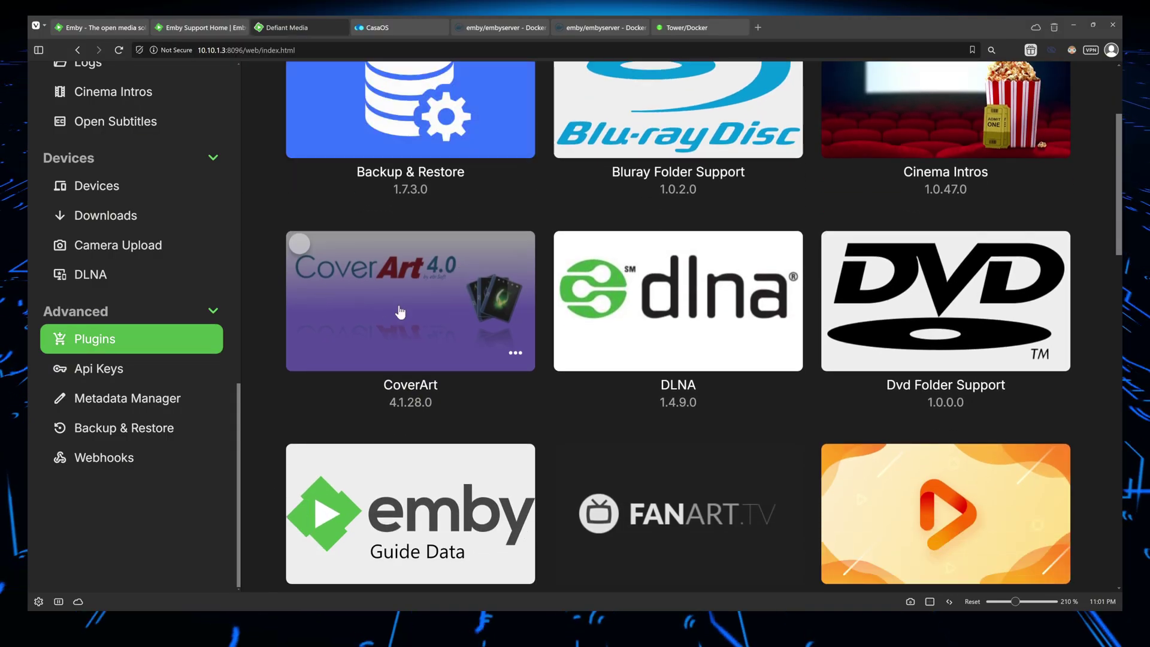
pyautogui.scroll(-5, 398, 320)
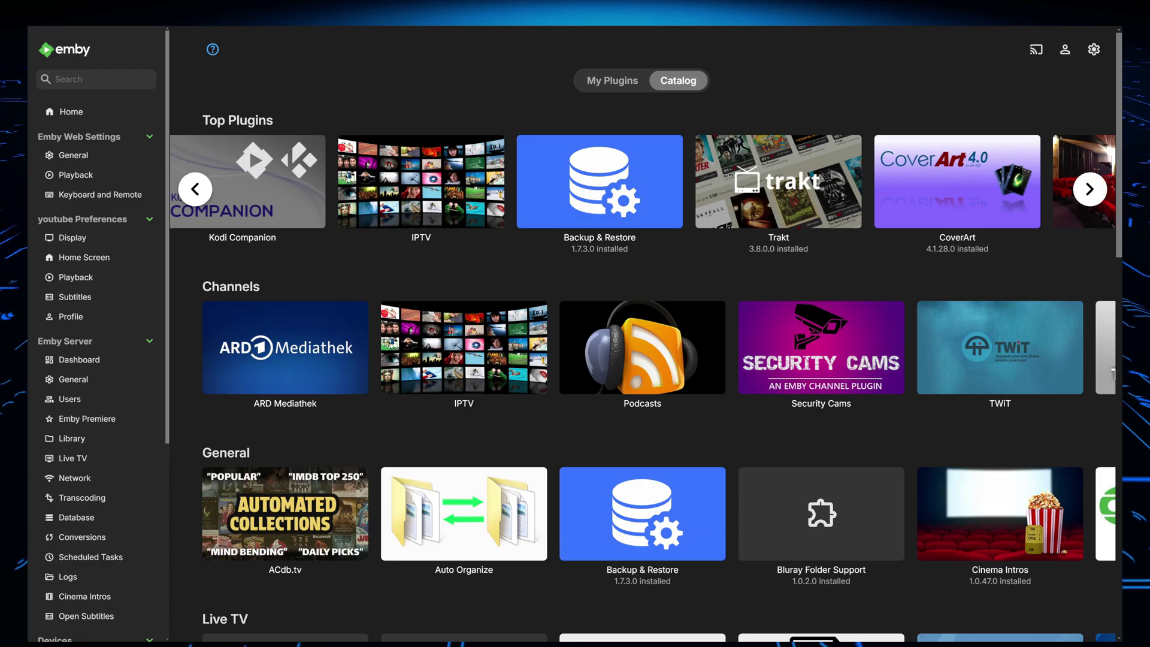
pyautogui.scroll(-2, 646, 336)
pyautogui.scroll(-3, 646, 120)
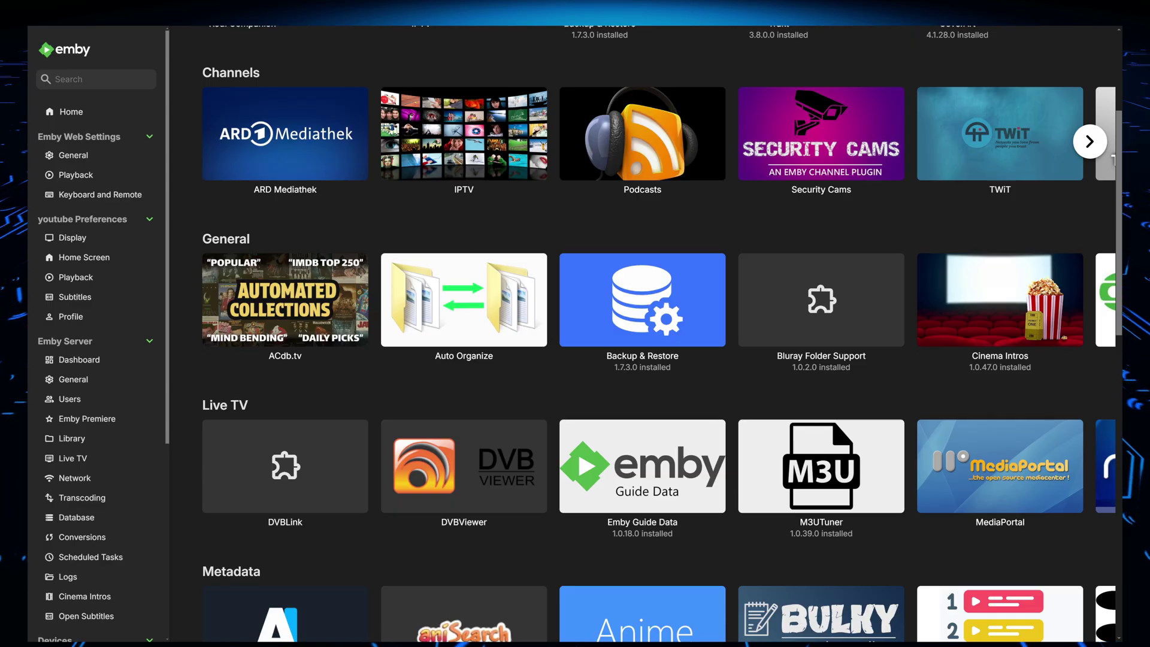
pyautogui.scroll(-5, 645, 180)
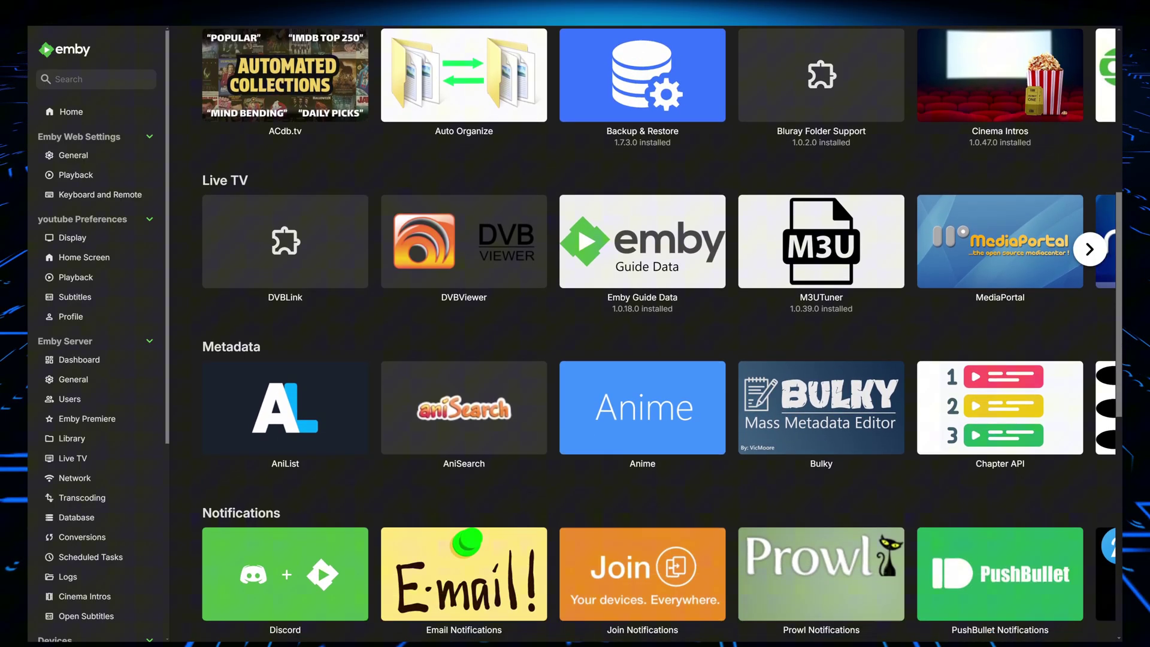
pyautogui.scroll(-5, 646, 300)
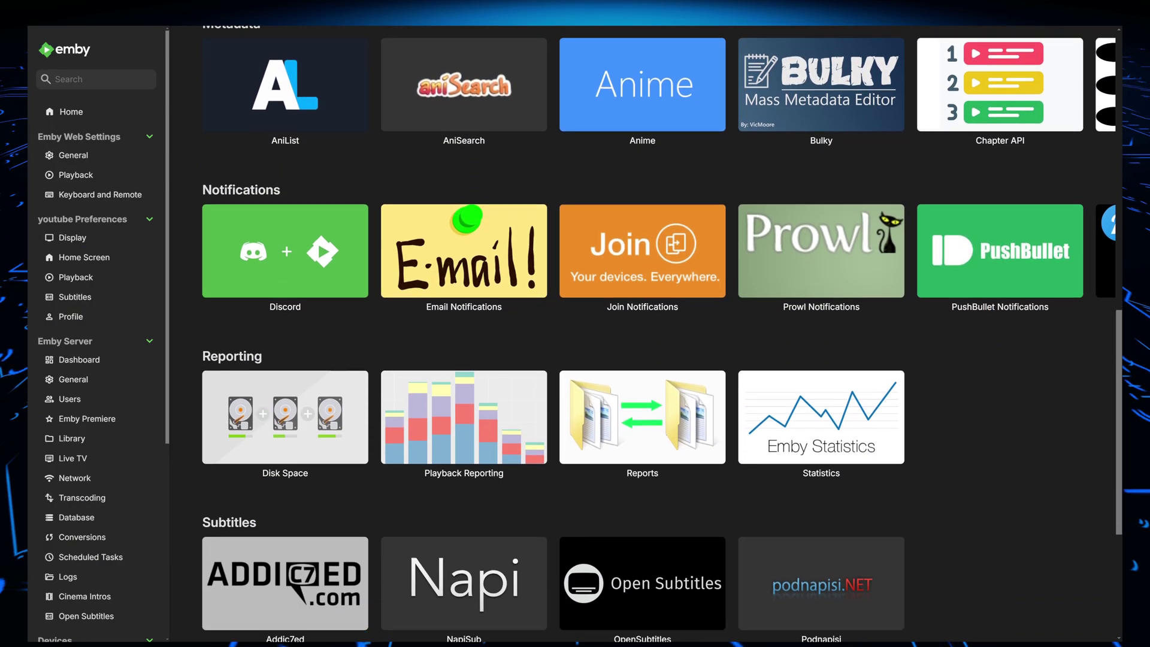
pyautogui.scroll(-2, 646, 335)
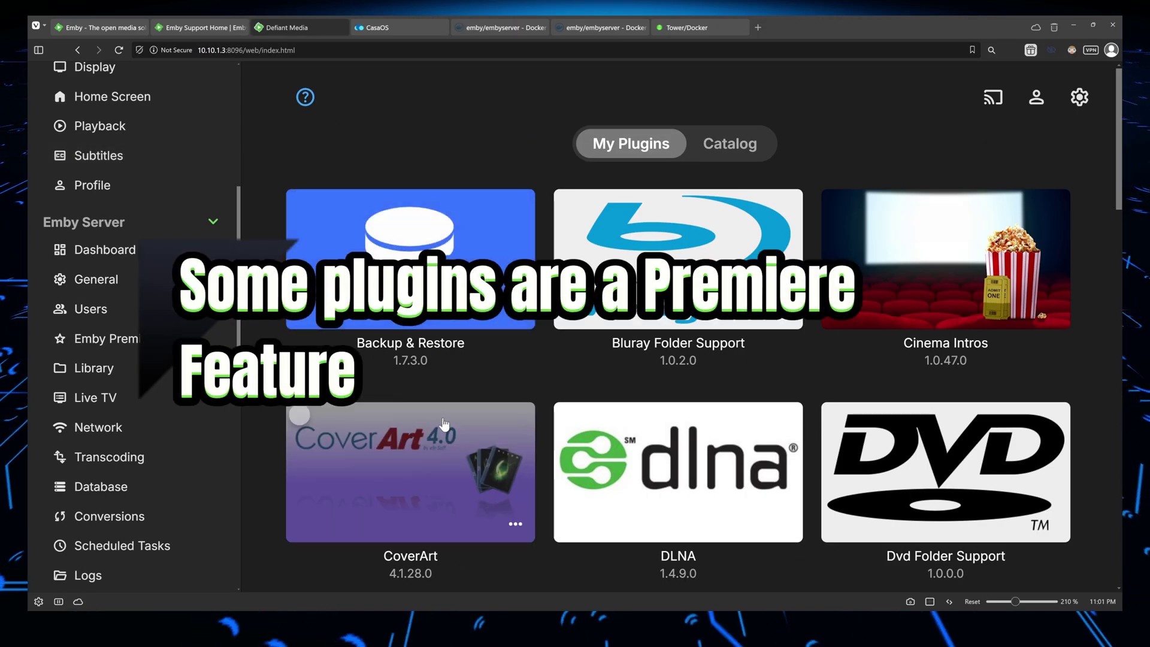
pyautogui.scroll(5, 164, 233)
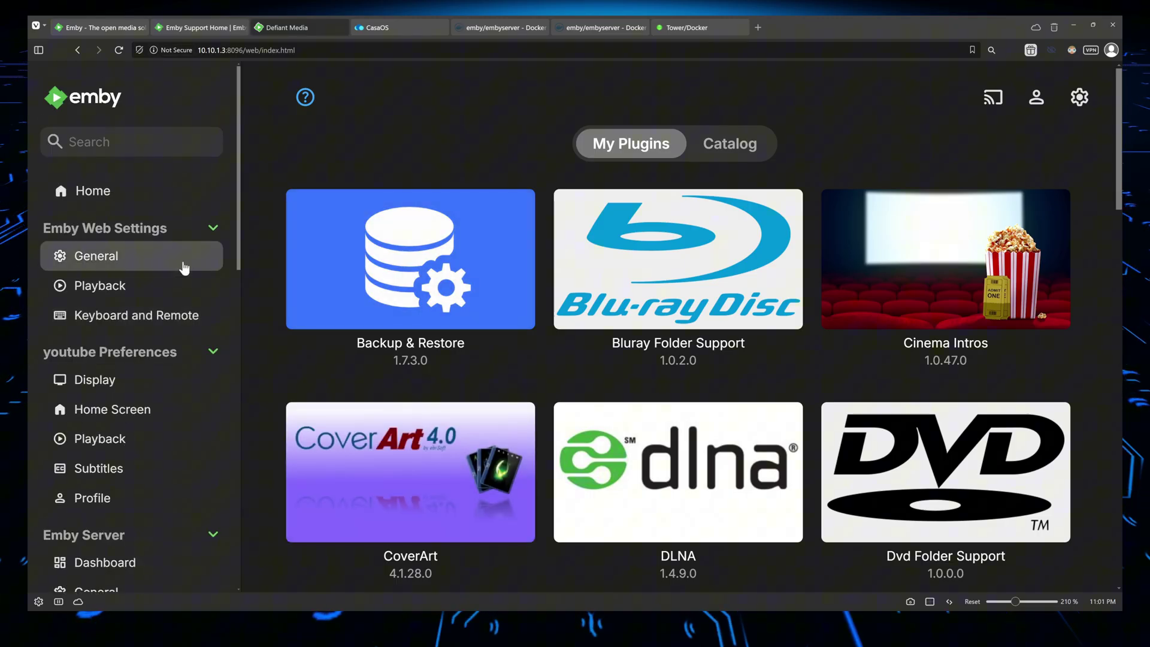
pyautogui.click(87, 101)
# Open Big Buck Bunny's details page and start playing the film
pyautogui.scroll(-3, 555, 221)
pyautogui.click(698, 318)
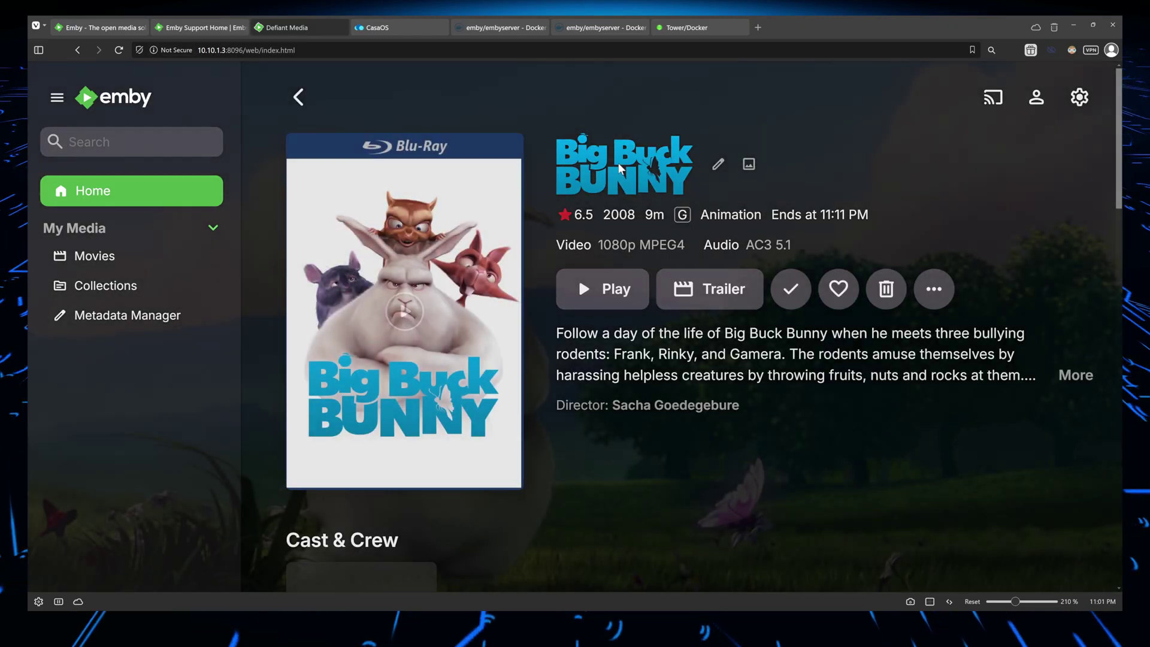
pyautogui.moveTo(358, 142)
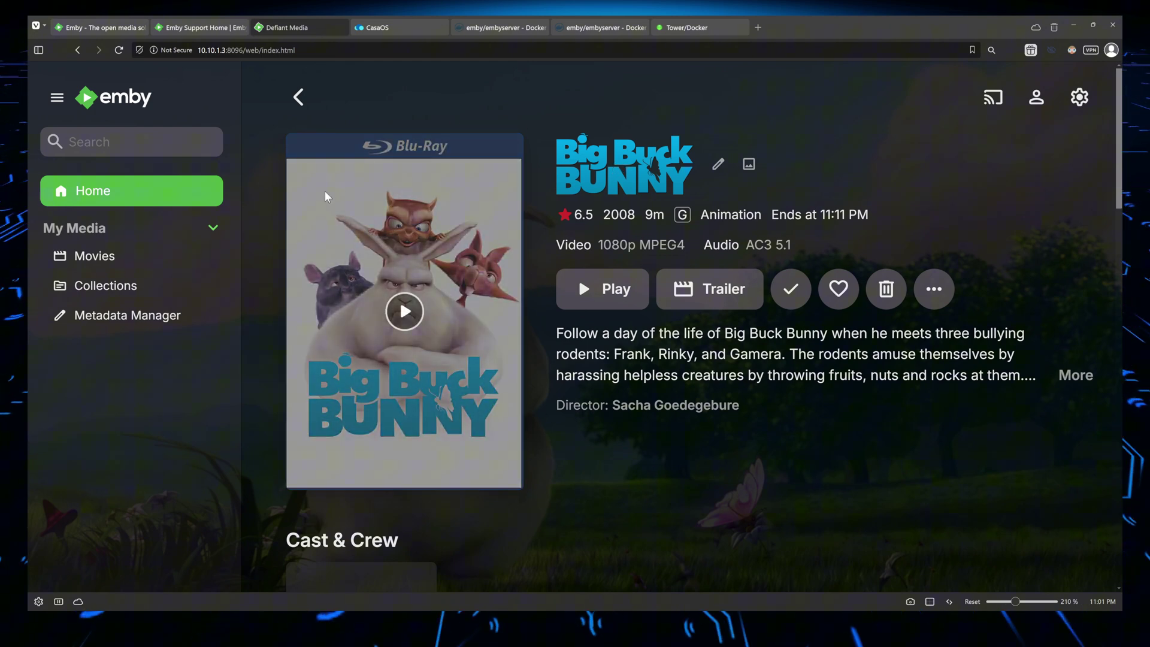
pyautogui.scroll(-3, 829, 303)
pyautogui.scroll(3, 783, 180)
pyautogui.click(608, 298)
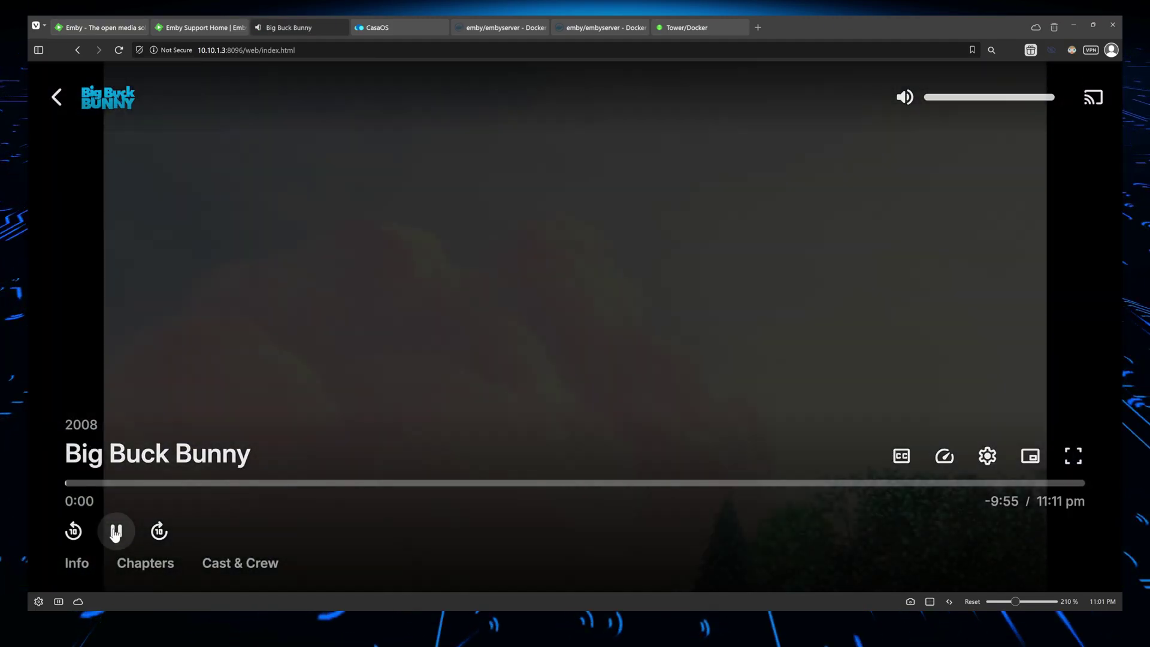
# Pause playback and set the streaming quality to 1080p - 20 Mbps
pyautogui.click(116, 531)
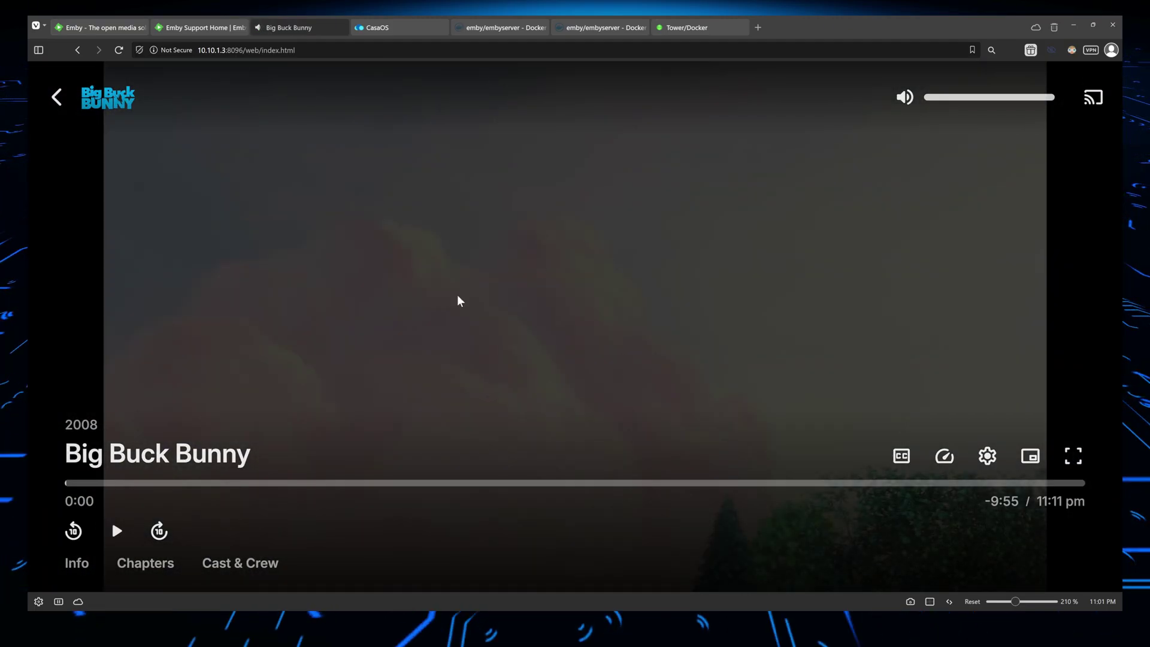
pyautogui.click(987, 456)
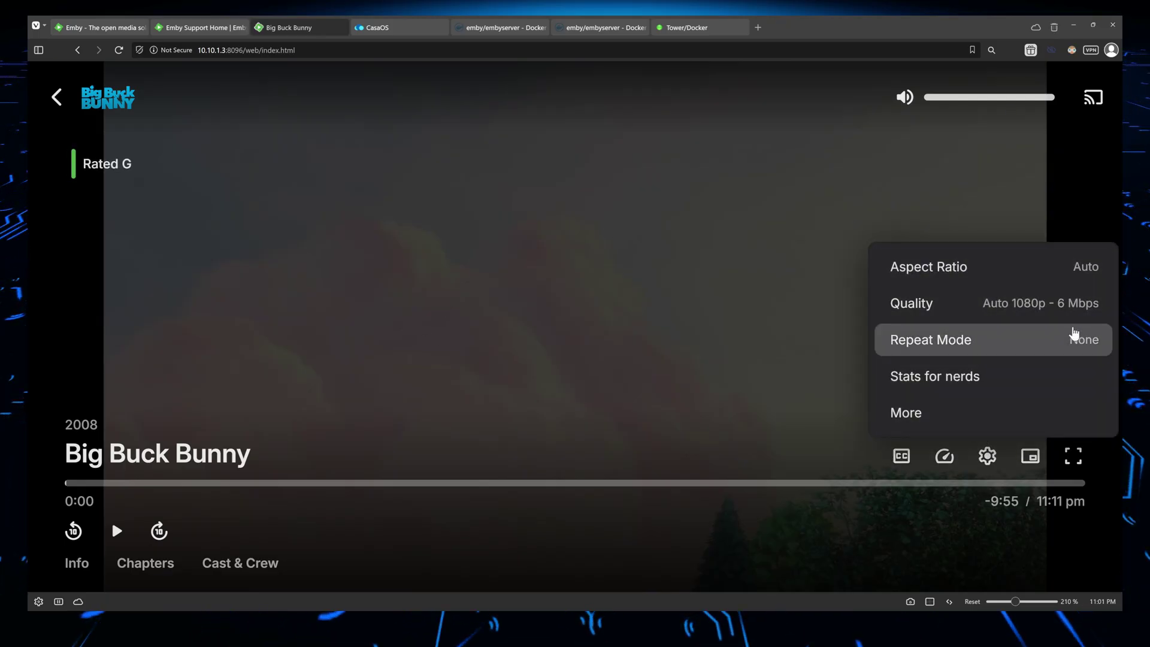
pyautogui.click(972, 304)
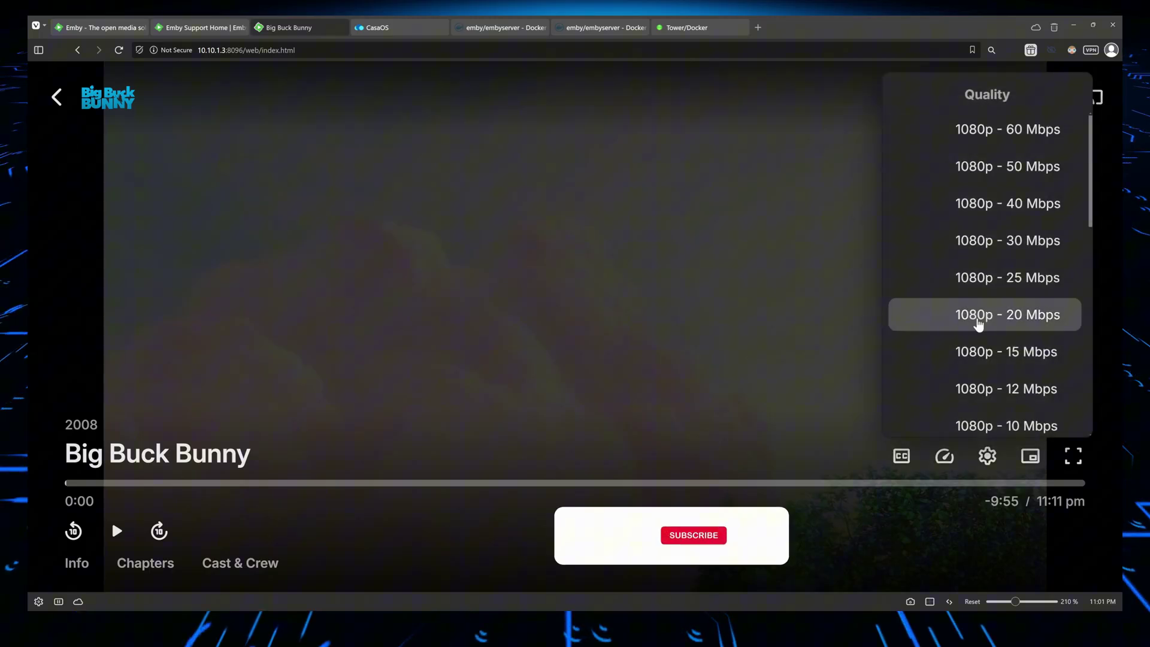
pyautogui.click(898, 316)
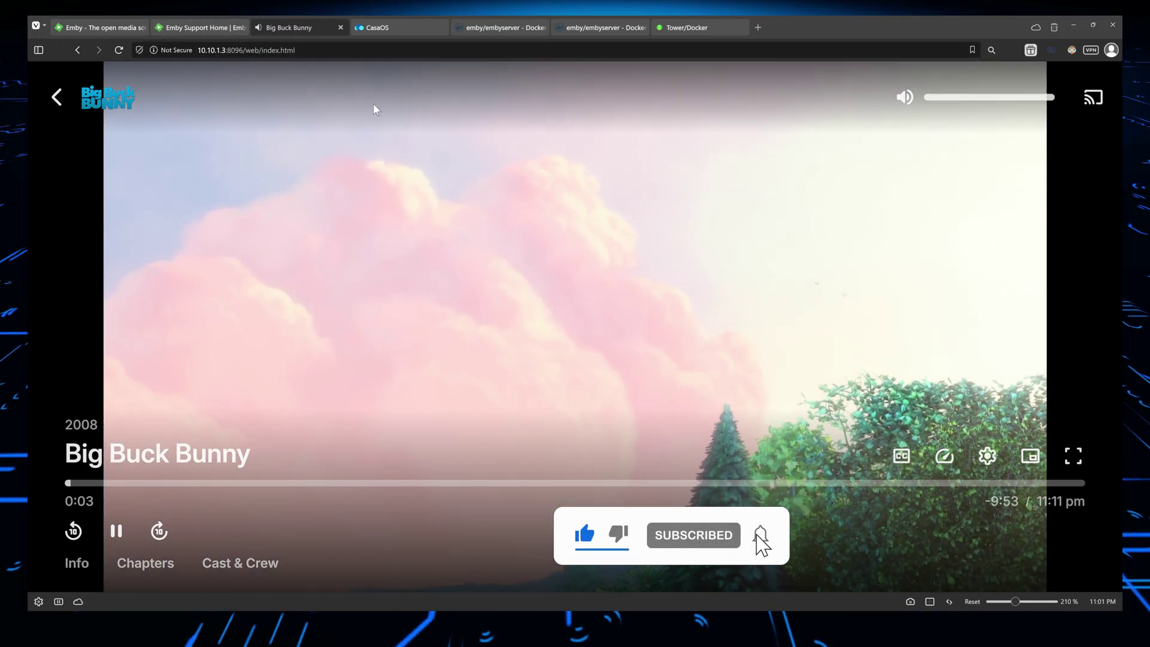
pyautogui.hotkey('alt', 'shift', 'd')
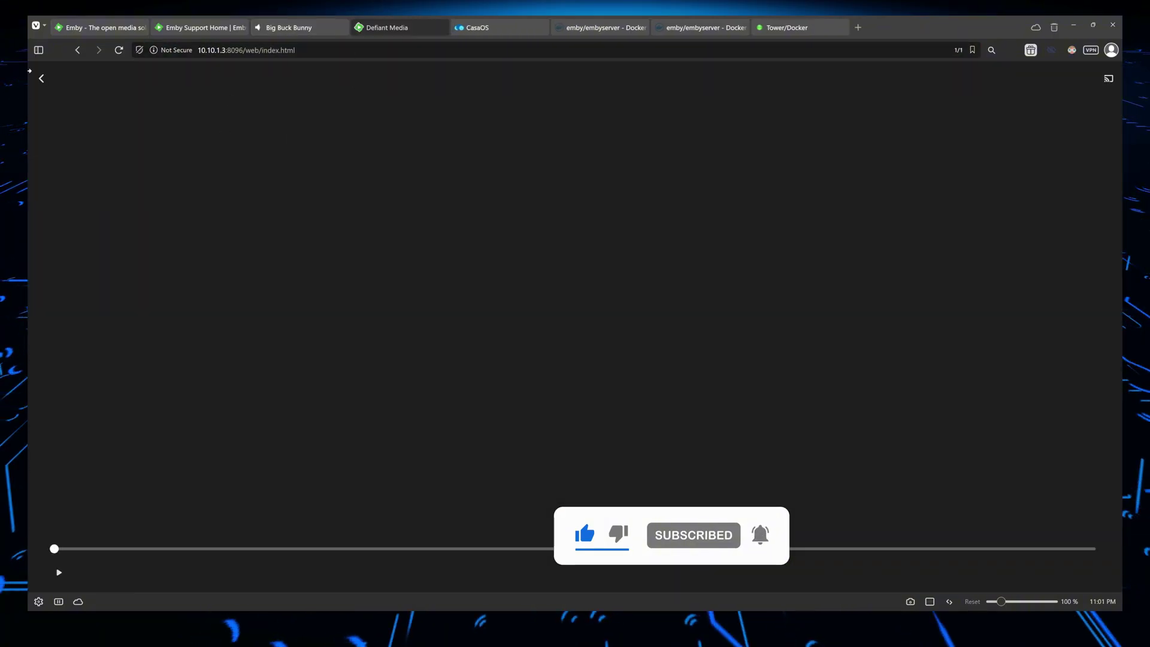
# Zoom the dashboard and highlight Big Buck Bunny's H264 video and MP3 192 kbps transcode lines
pyautogui.hotkey('ctrl', '+')
pyautogui.hotkey('ctrl', '+')
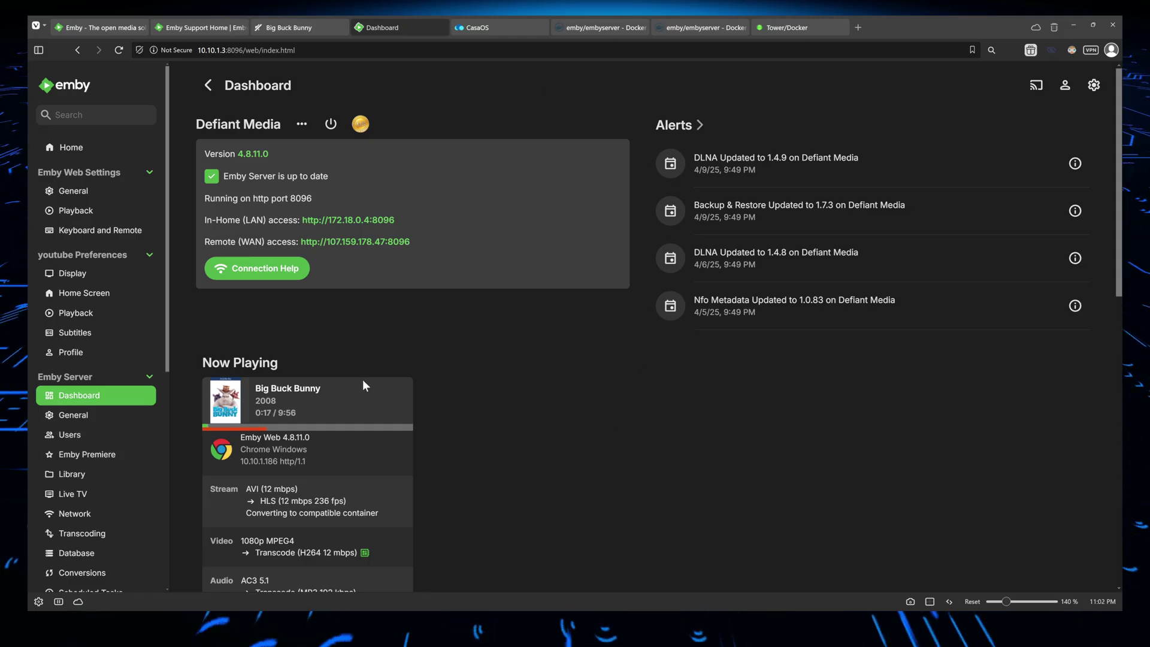
pyautogui.scroll(-3, 362, 381)
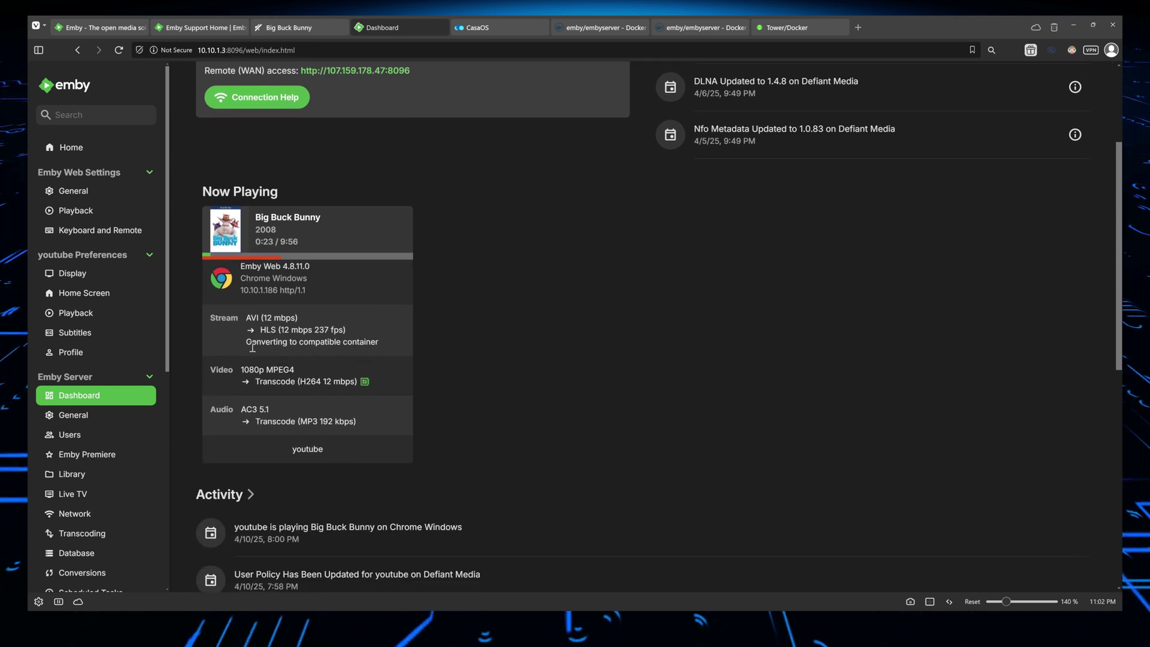
pyautogui.tripleClick(299, 421)
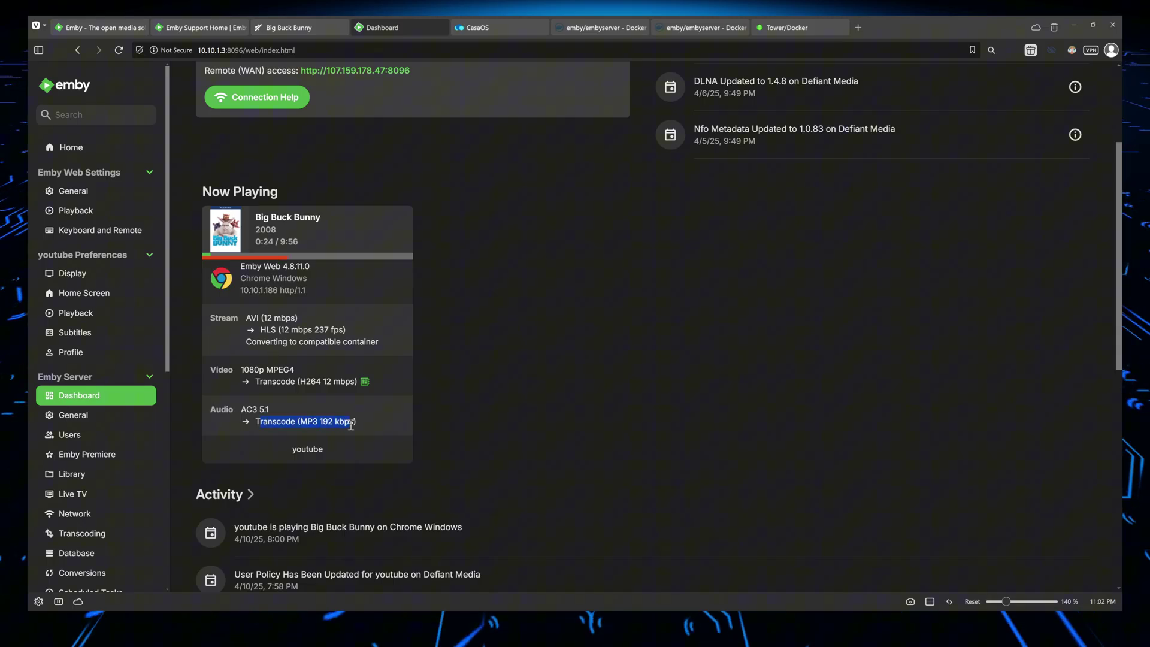
pyautogui.click(258, 380)
pyautogui.moveTo(282, 386); pyautogui.dragTo(295, 384)
pyautogui.click(294, 384)
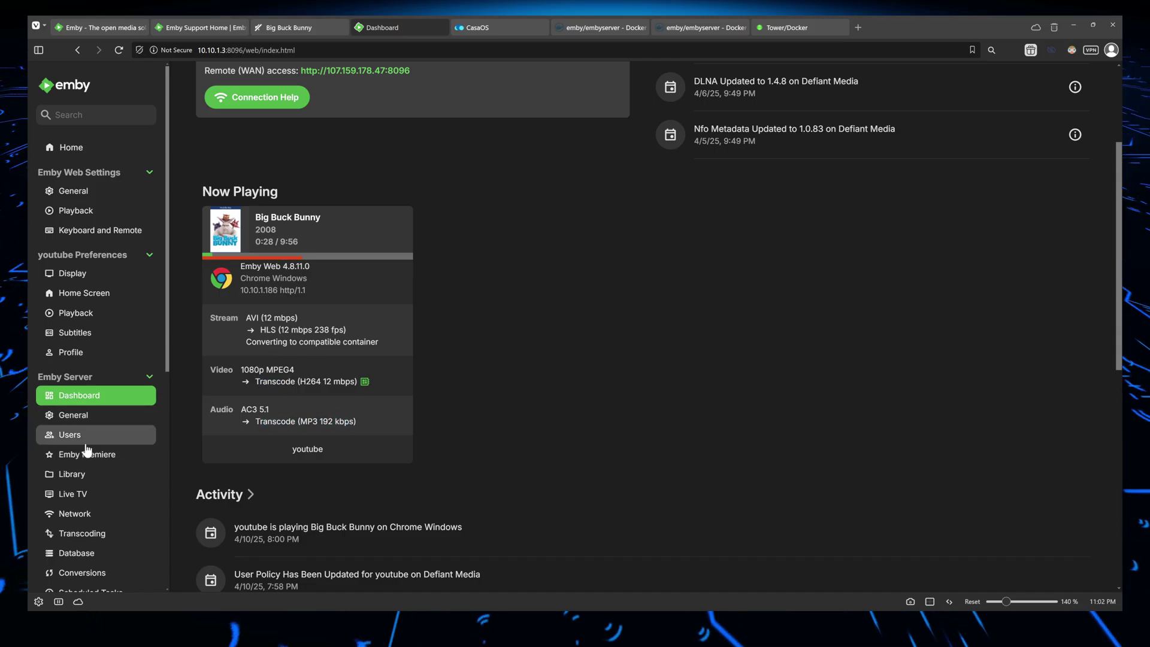
pyautogui.click(493, 26)
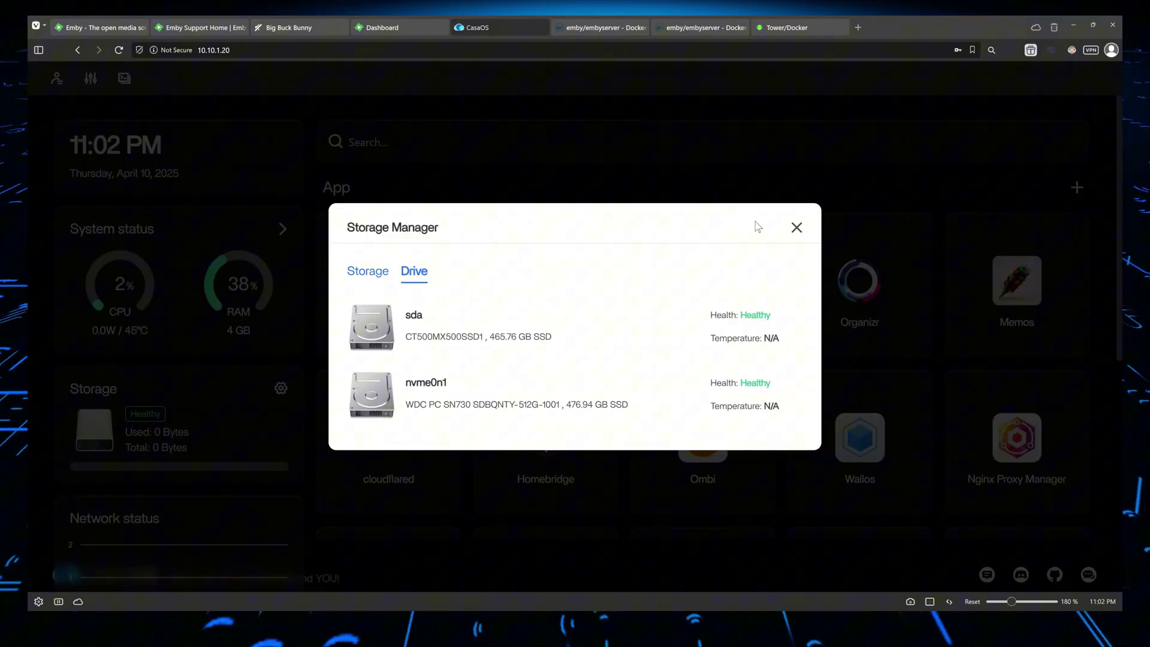
pyautogui.click(796, 227)
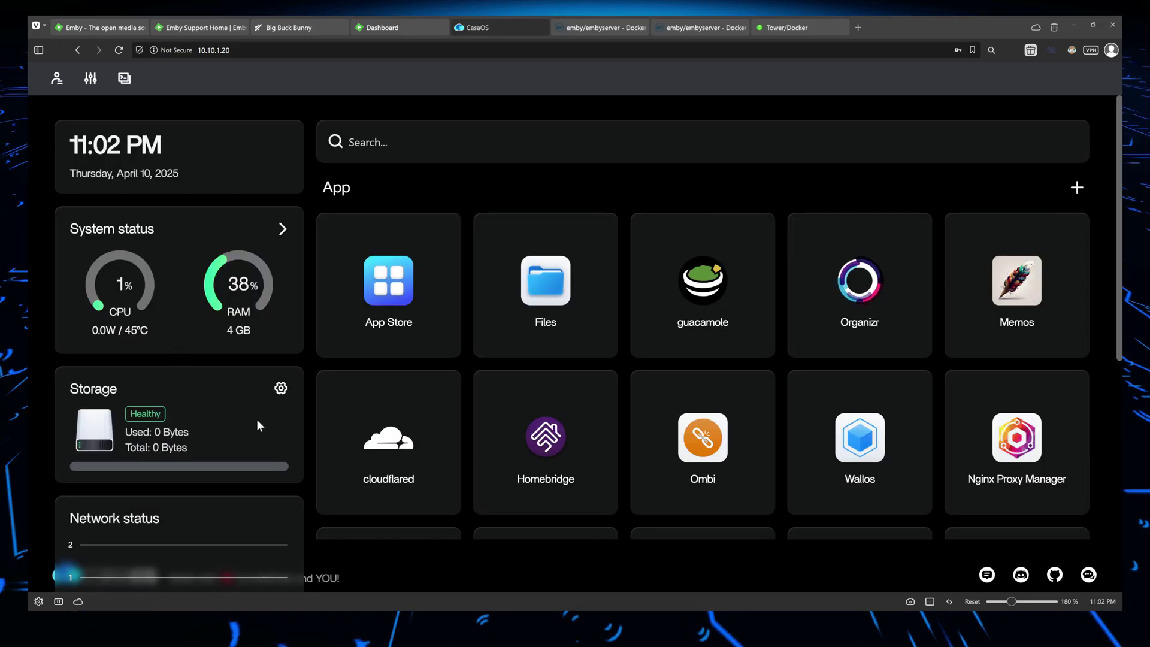
pyautogui.click(281, 388)
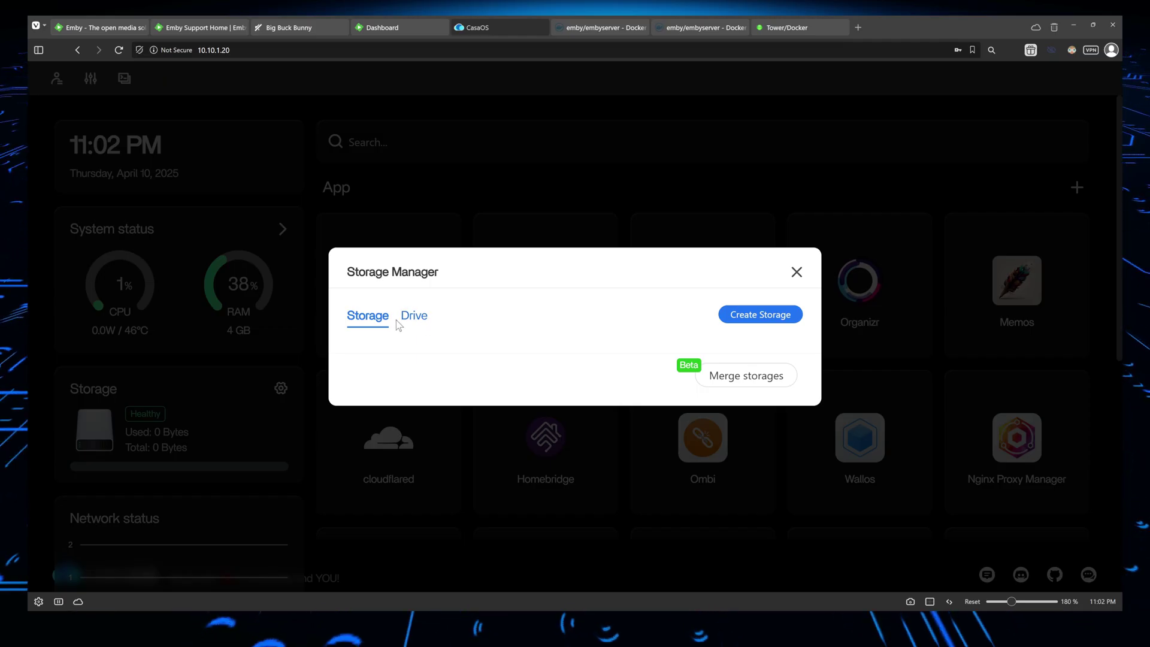
pyautogui.click(796, 271)
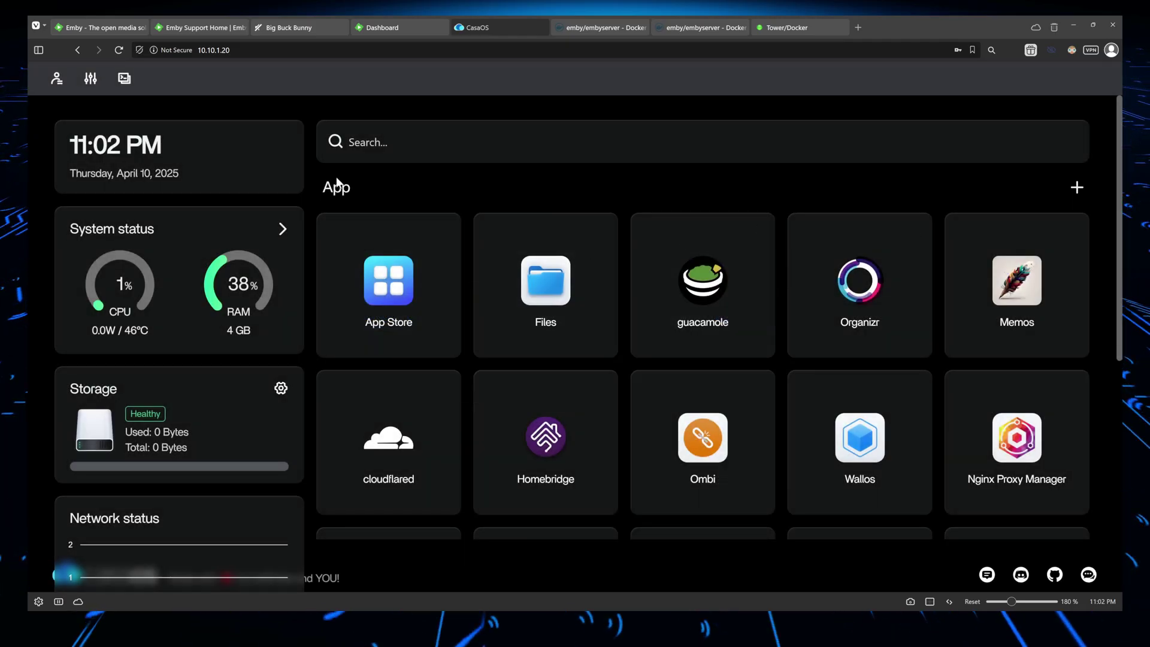
pyautogui.click(540, 281)
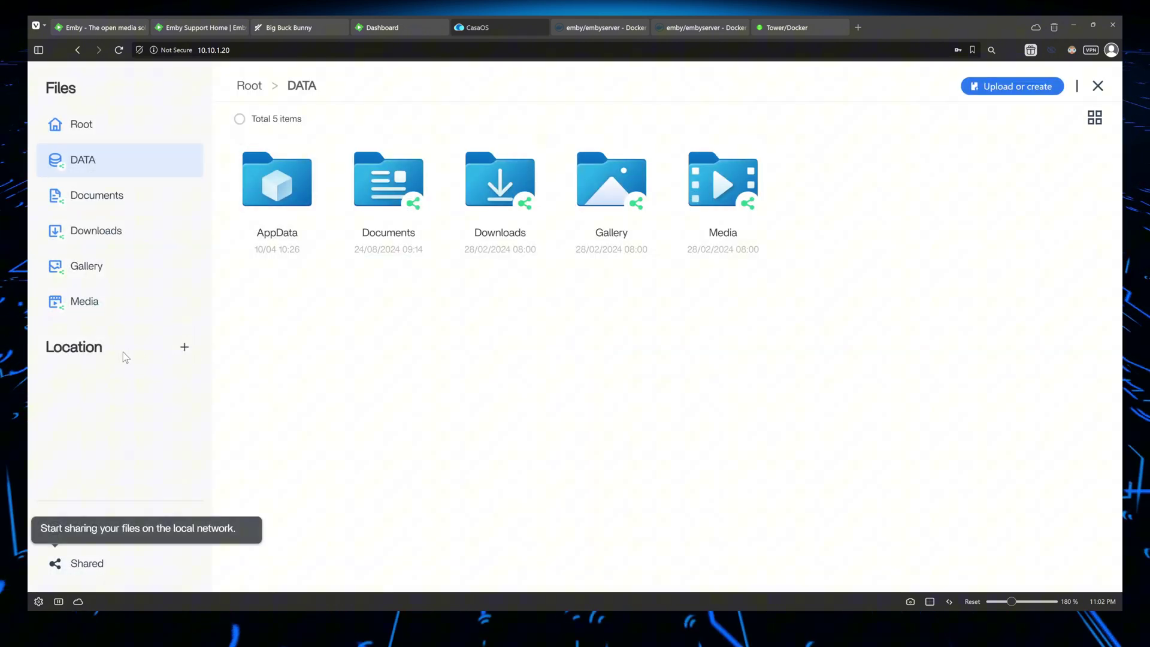
pyautogui.click(184, 348)
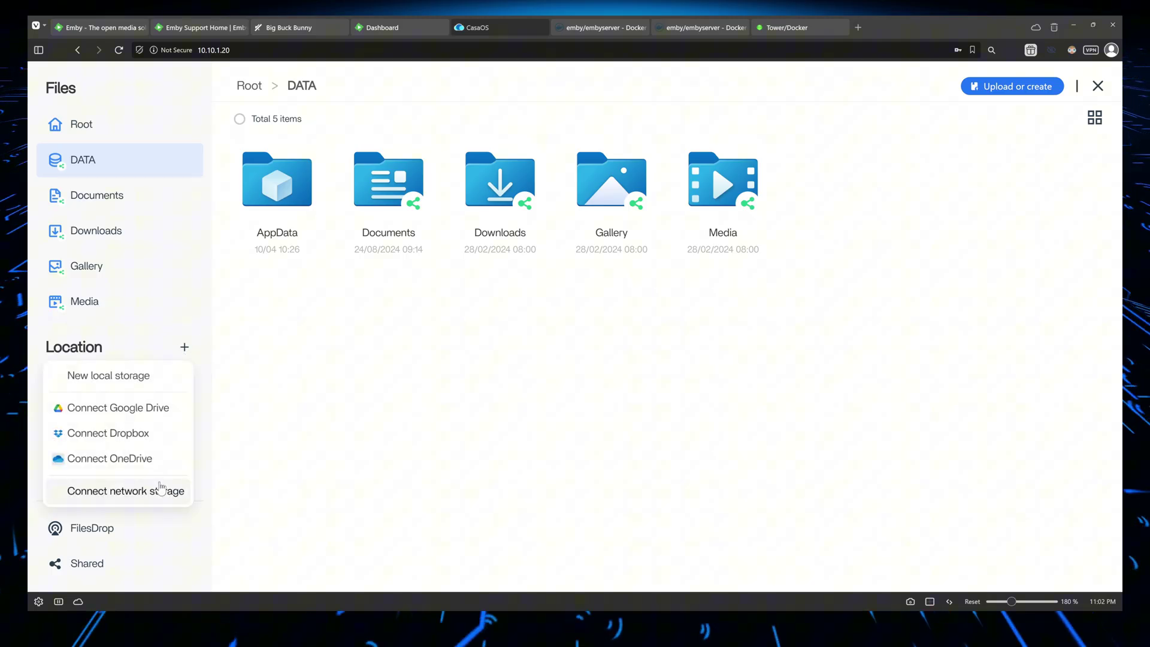
pyautogui.click(309, 387)
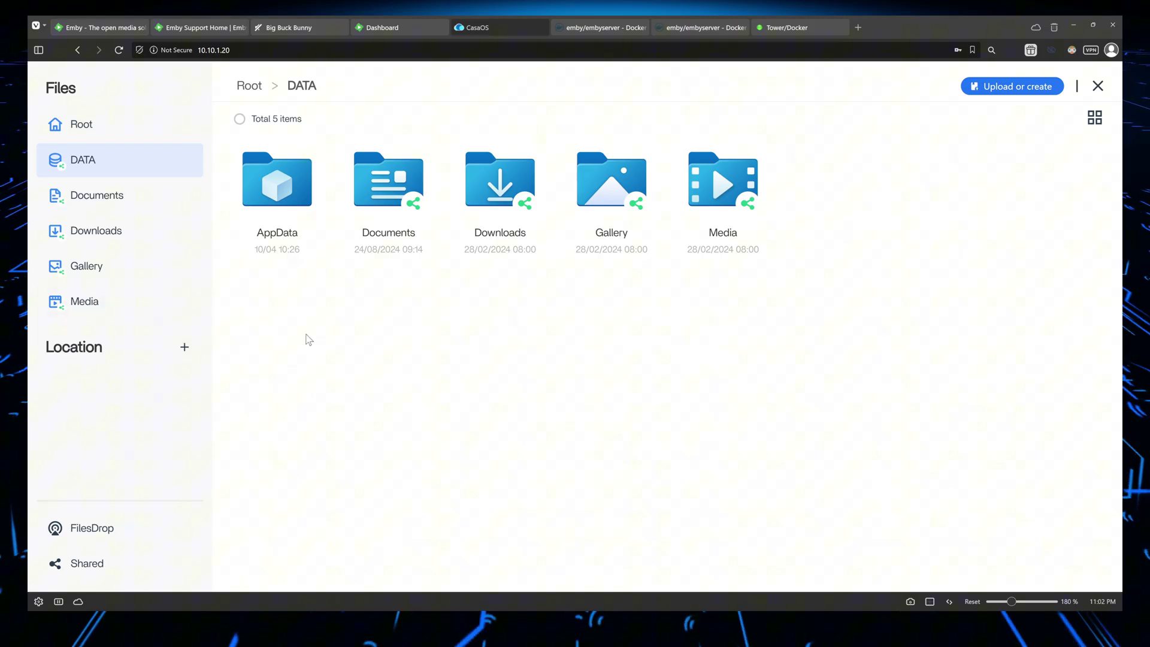
pyautogui.click(432, 27)
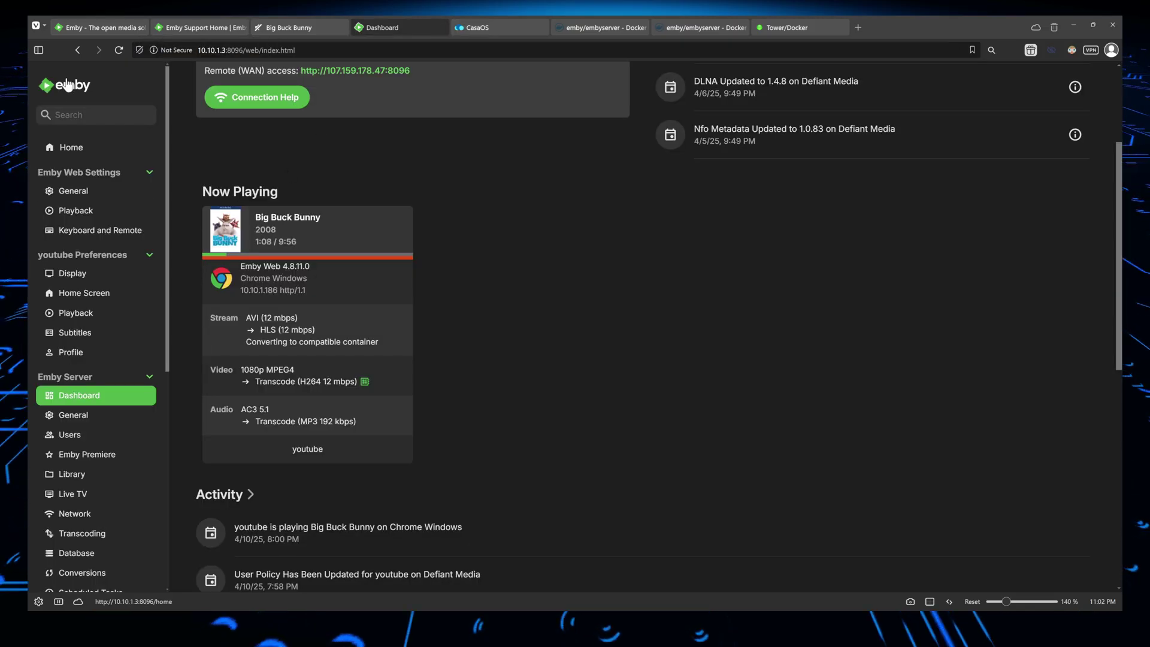
# Return to the Emby home page and scroll past Continue Watching to Latest Movies
pyautogui.click(72, 147)
pyautogui.scroll(-3, 473, 260)
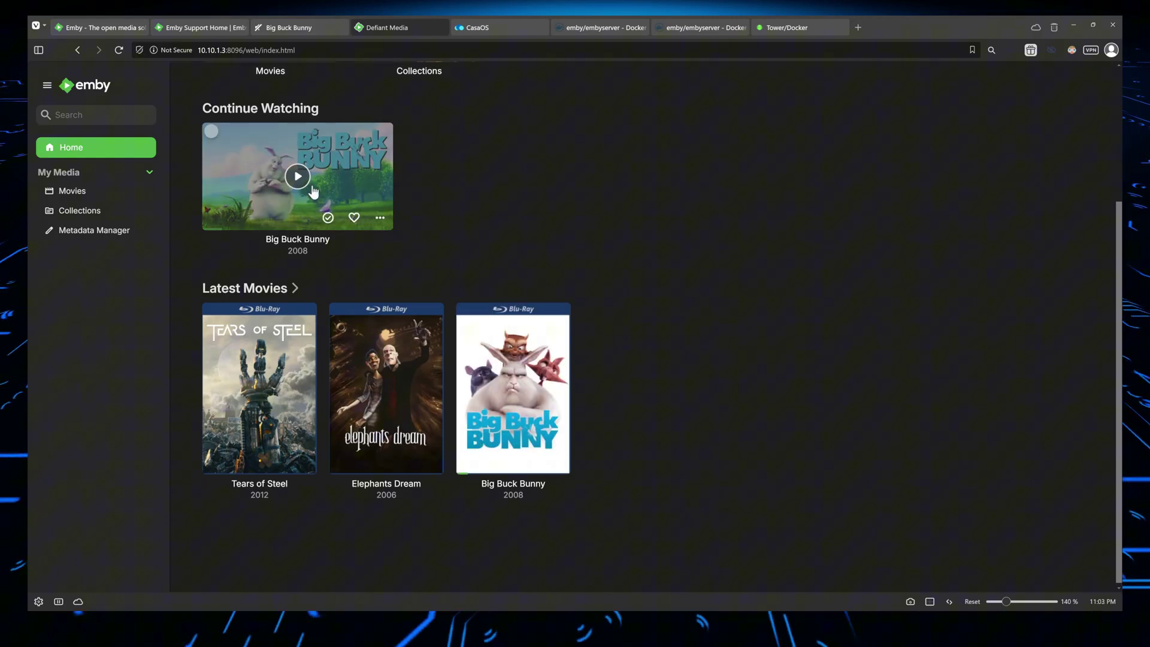
pyautogui.scroll(3, 317, 274)
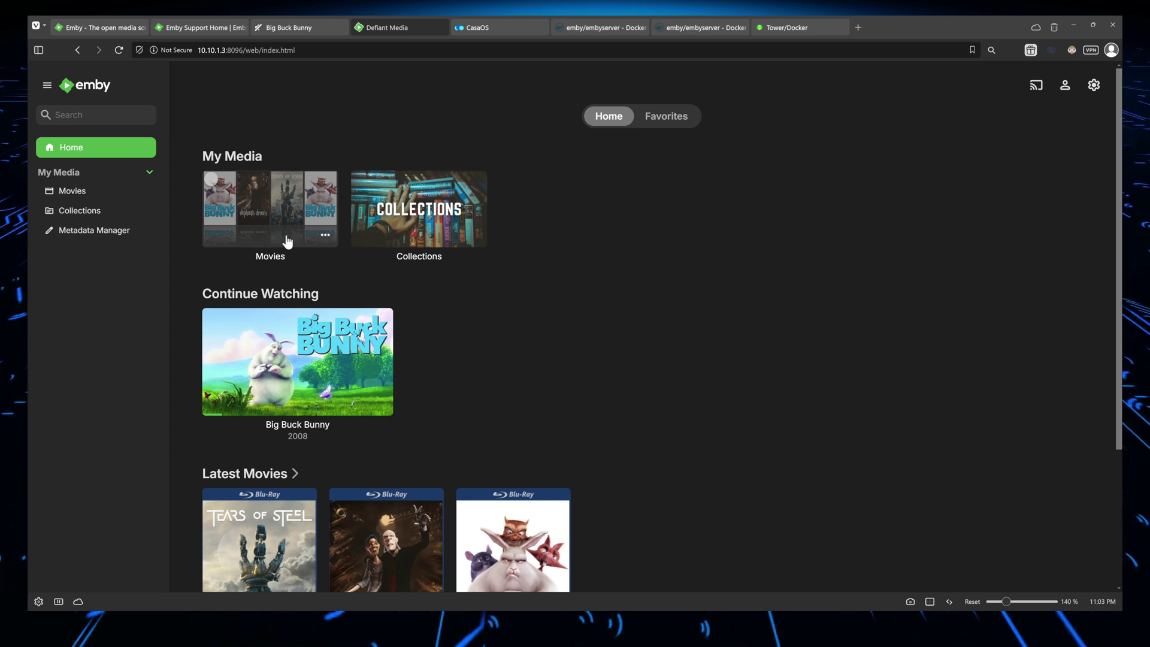
pyautogui.scroll(-3, 383, 360)
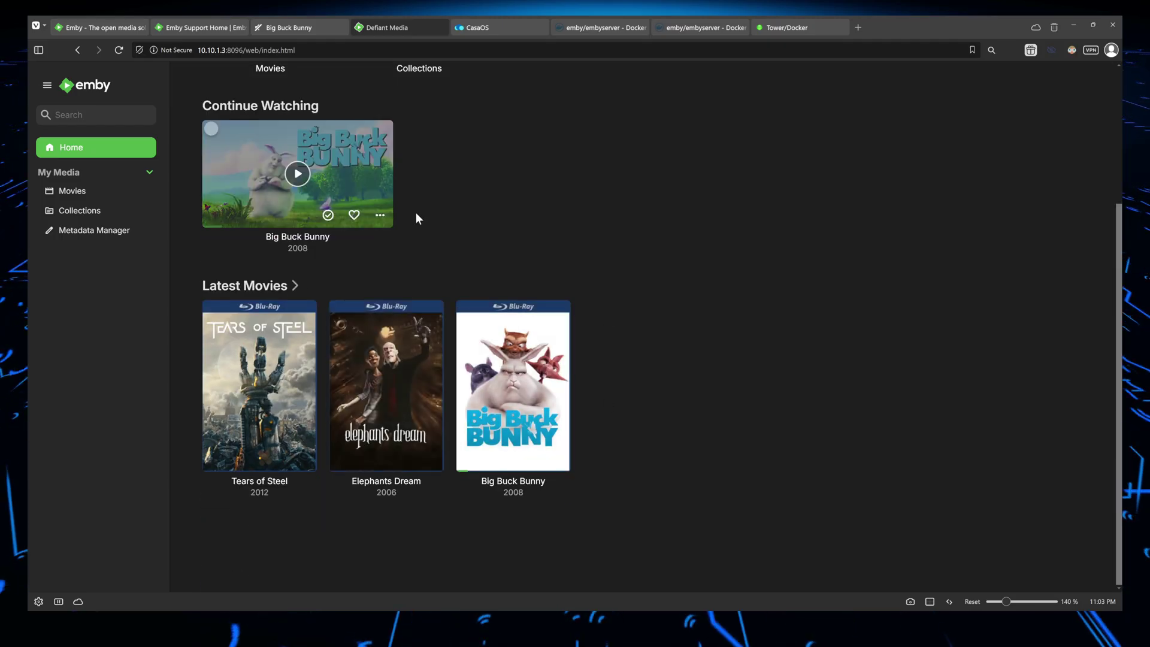
# Check the empty Collections, open Movies, view Elephants Dream's details, then go back
pyautogui.scroll(3, 467, 216)
pyautogui.click(434, 199)
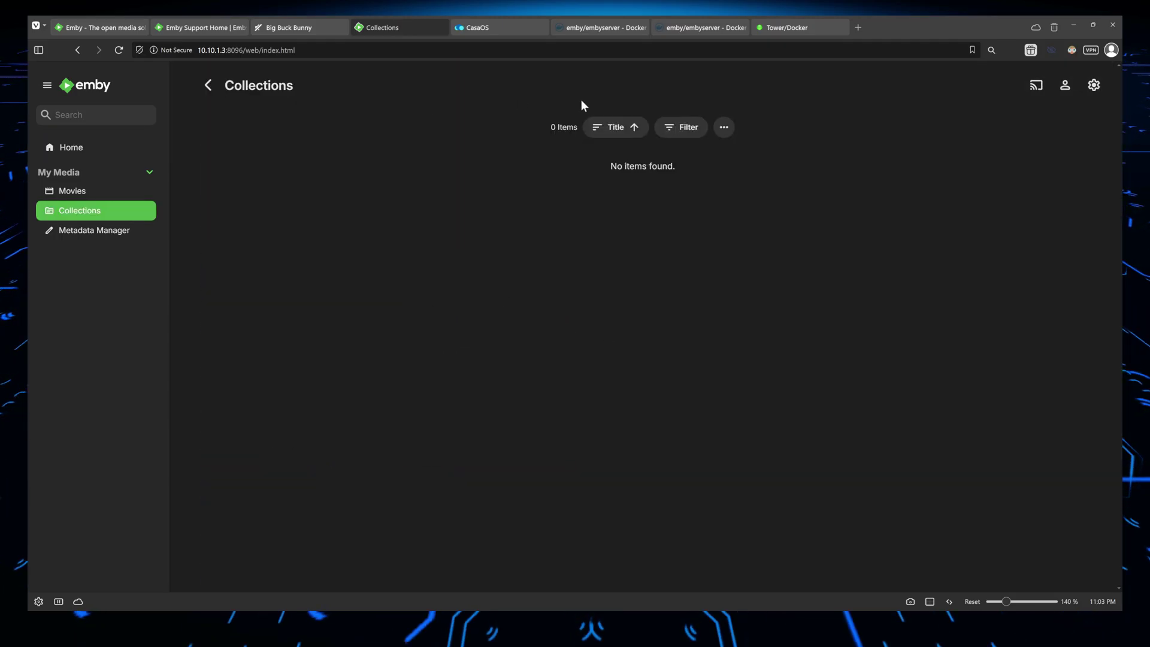
pyautogui.click(79, 189)
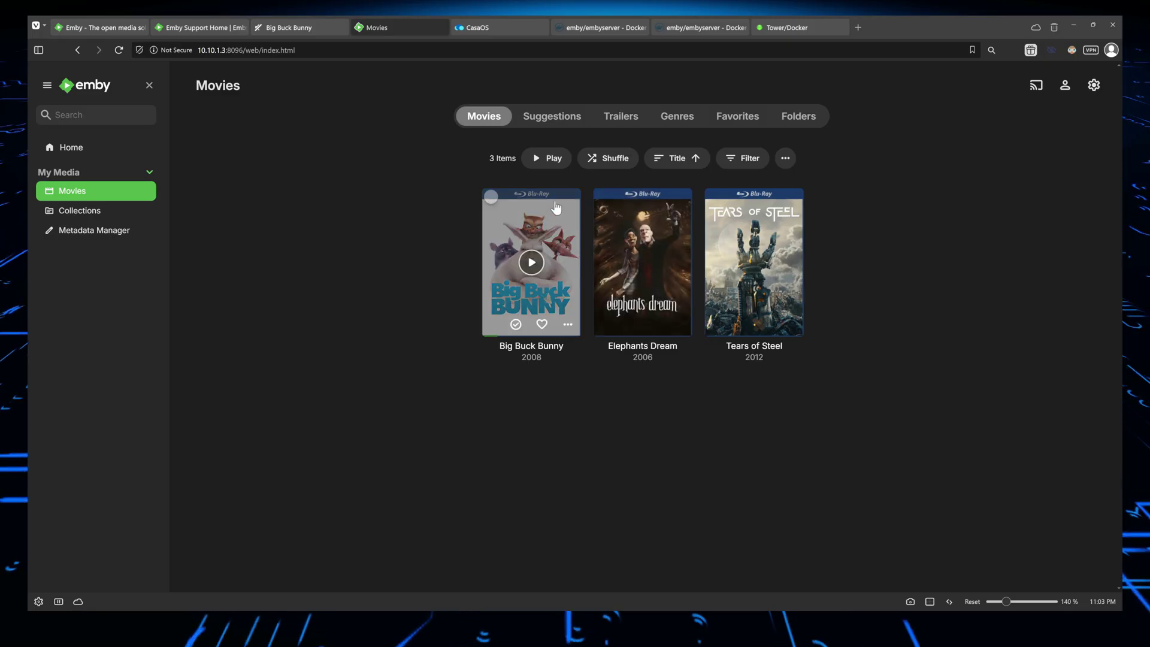
pyautogui.click(668, 217)
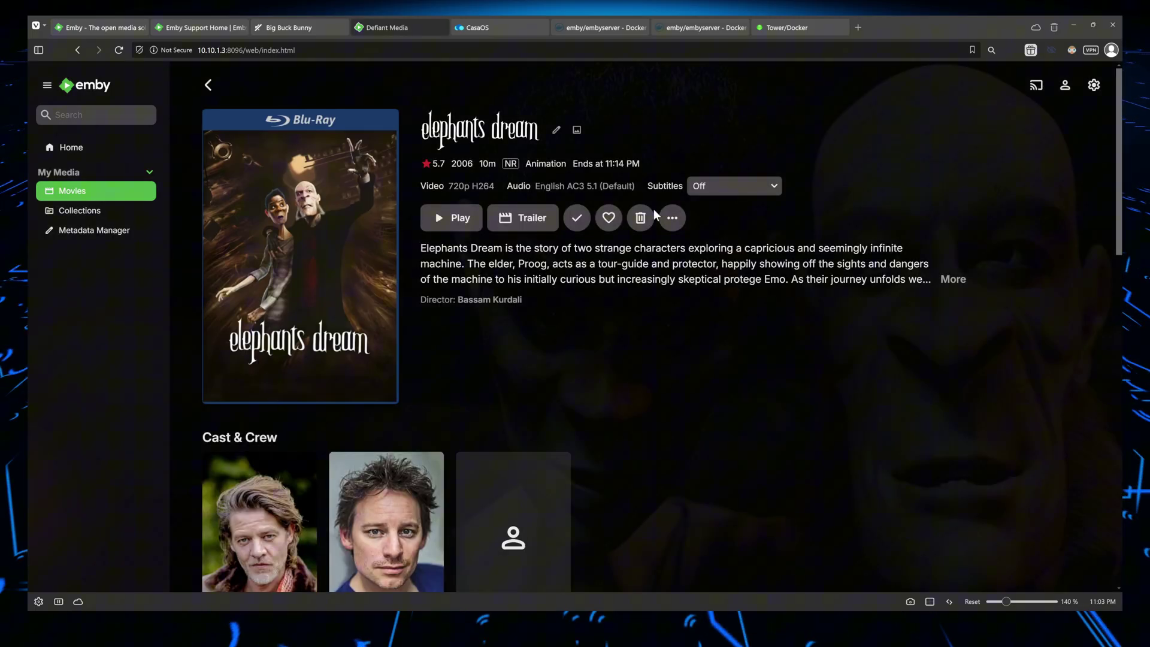
pyautogui.scroll(-3, 653, 210)
pyautogui.scroll(-1, 663, 227)
pyautogui.scroll(4, 668, 221)
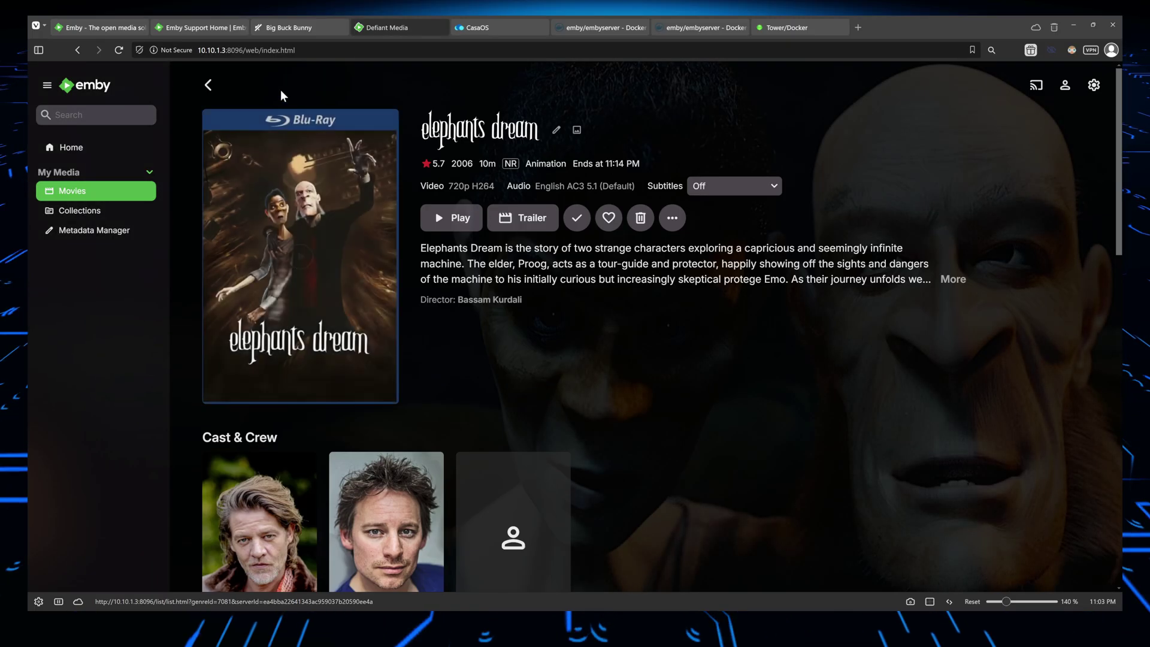
pyautogui.click(208, 85)
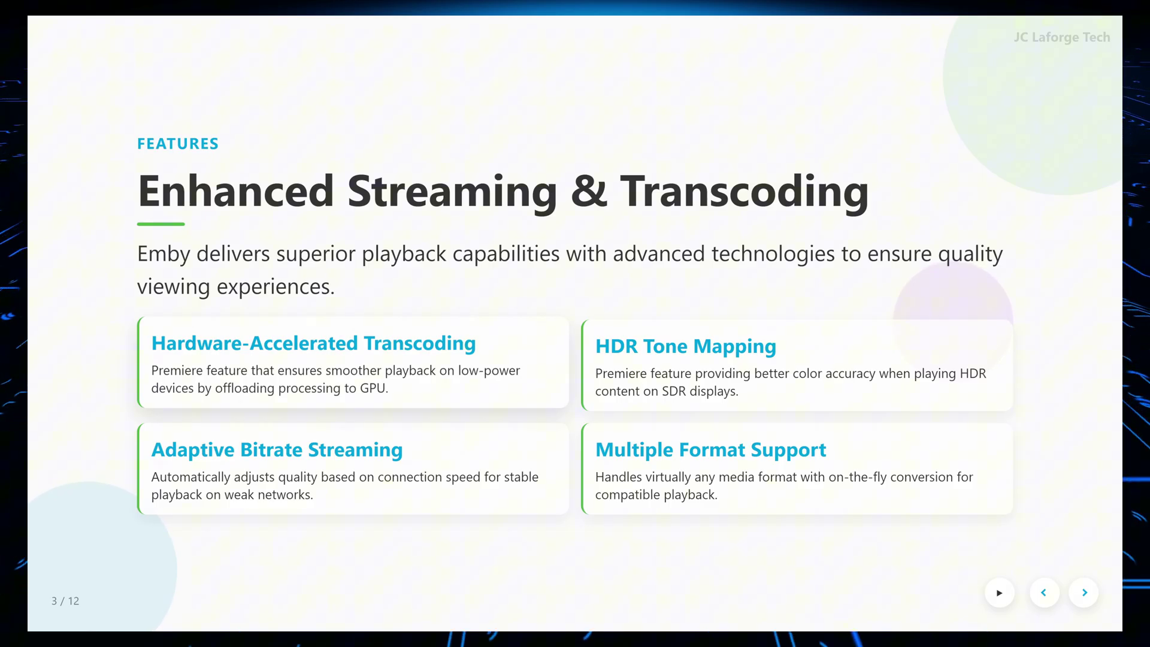
# Highlight the Premiere feature, Adaptive Bitrate, HDR Tone Mapping and Multiple Format headings, then advance to slide 4
pyautogui.moveTo(159, 370); pyautogui.dragTo(256, 370)
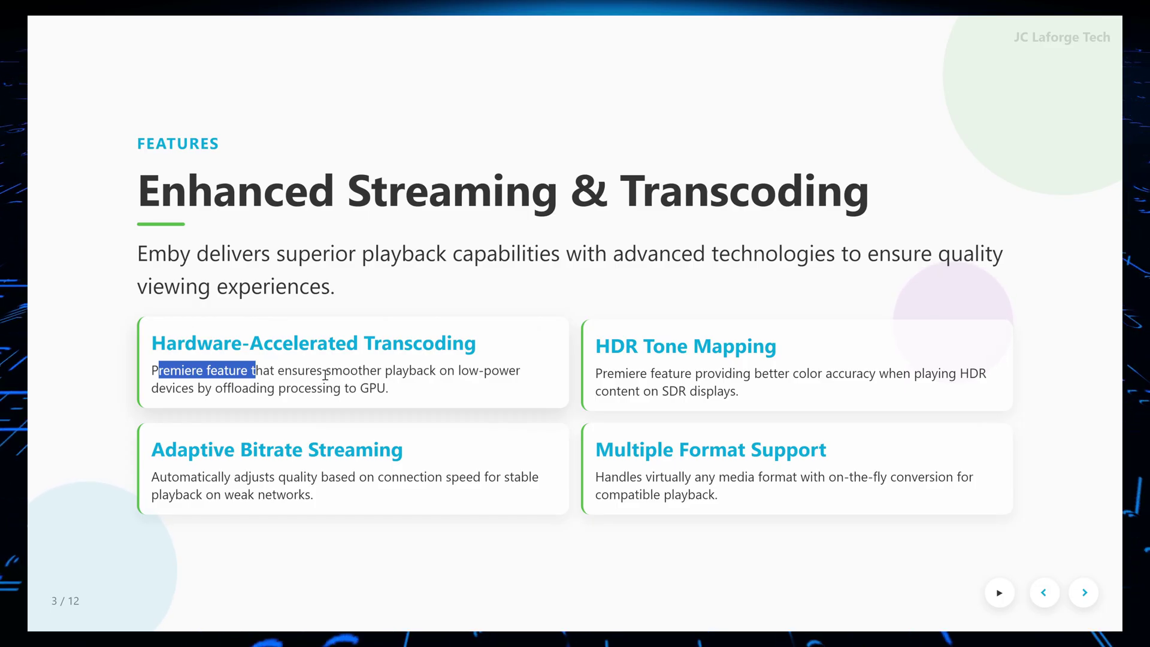
pyautogui.moveTo(188, 448); pyautogui.dragTo(378, 454)
pyautogui.moveTo(597, 343); pyautogui.dragTo(746, 352)
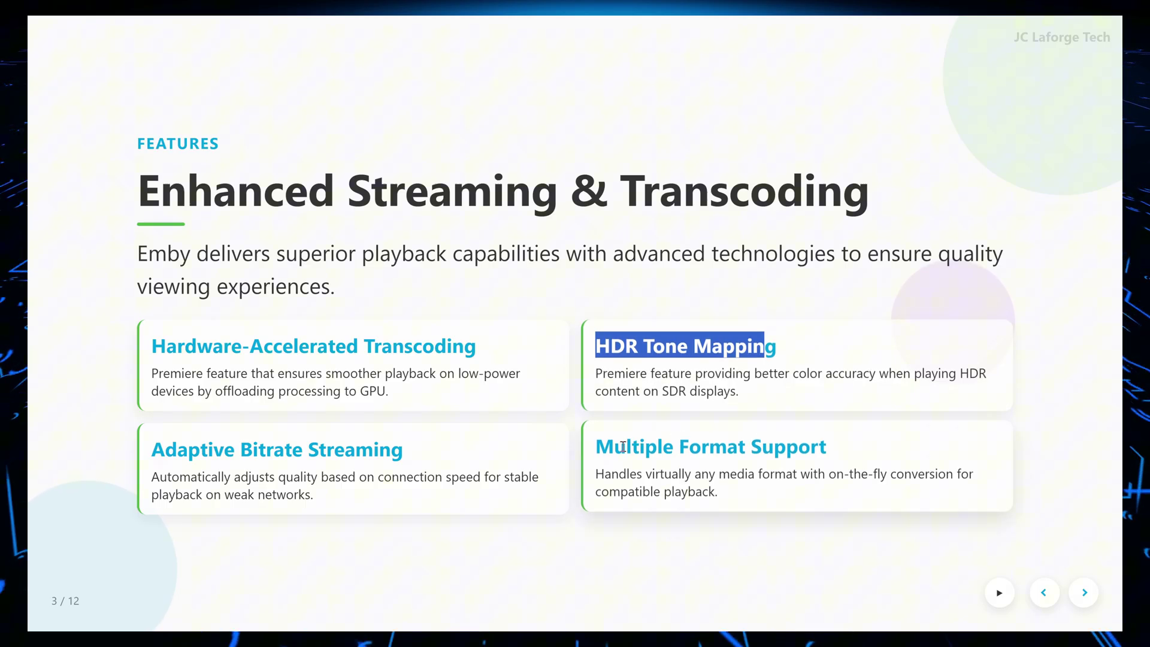
pyautogui.moveTo(621, 446); pyautogui.dragTo(788, 440)
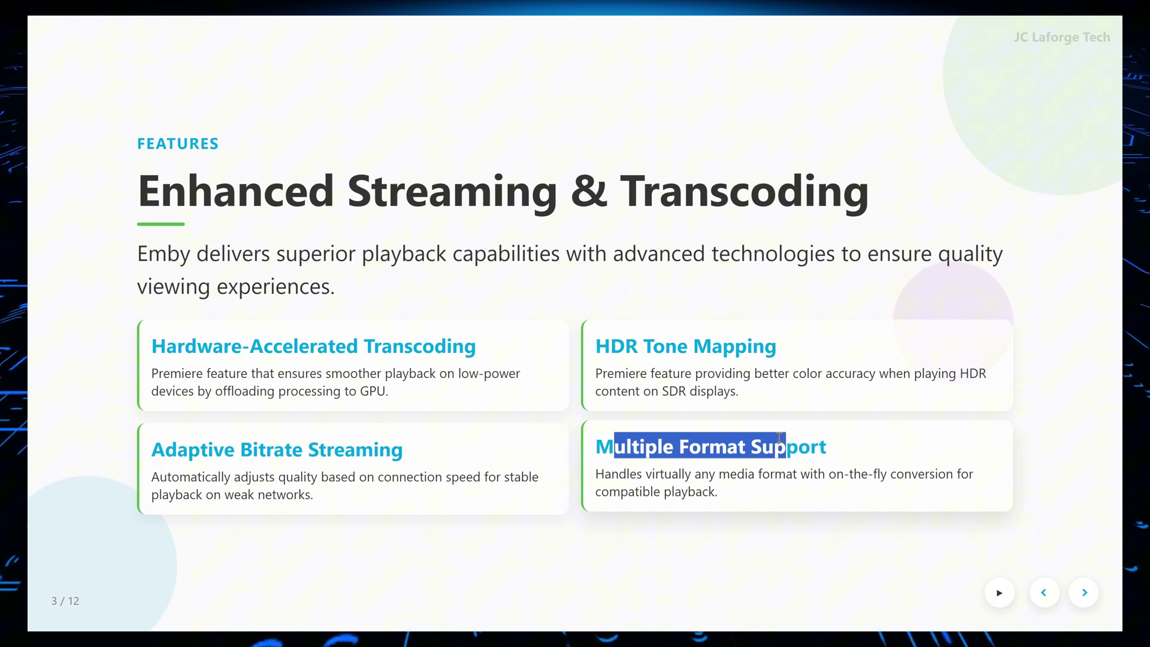
pyautogui.click(617, 287)
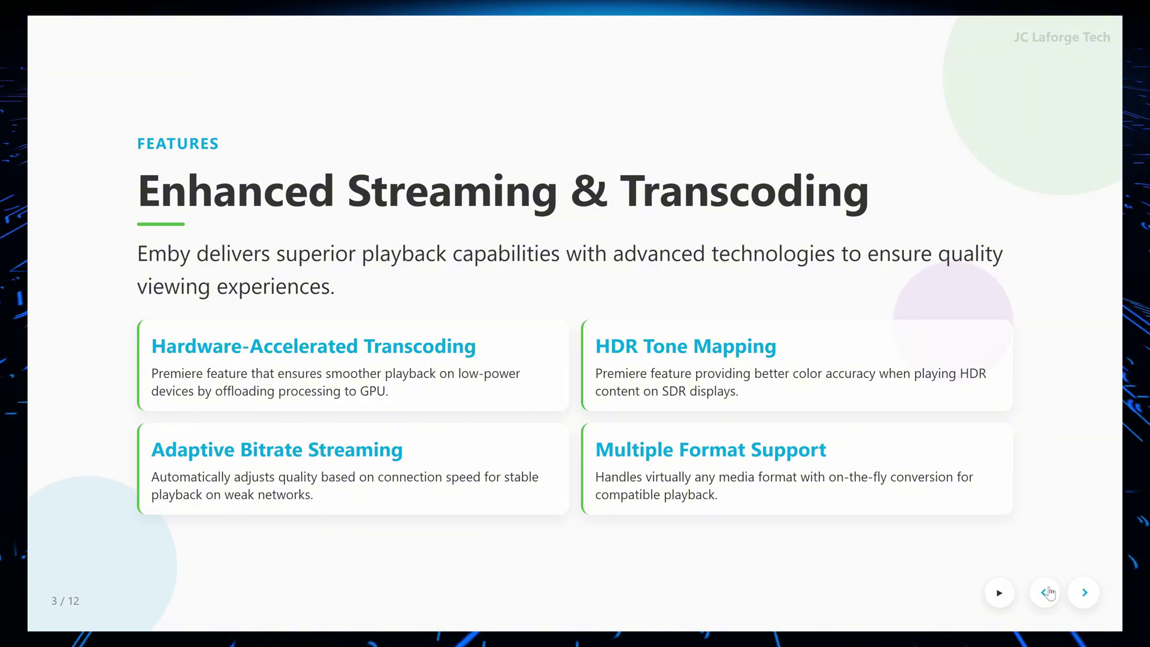
pyautogui.click(1085, 592)
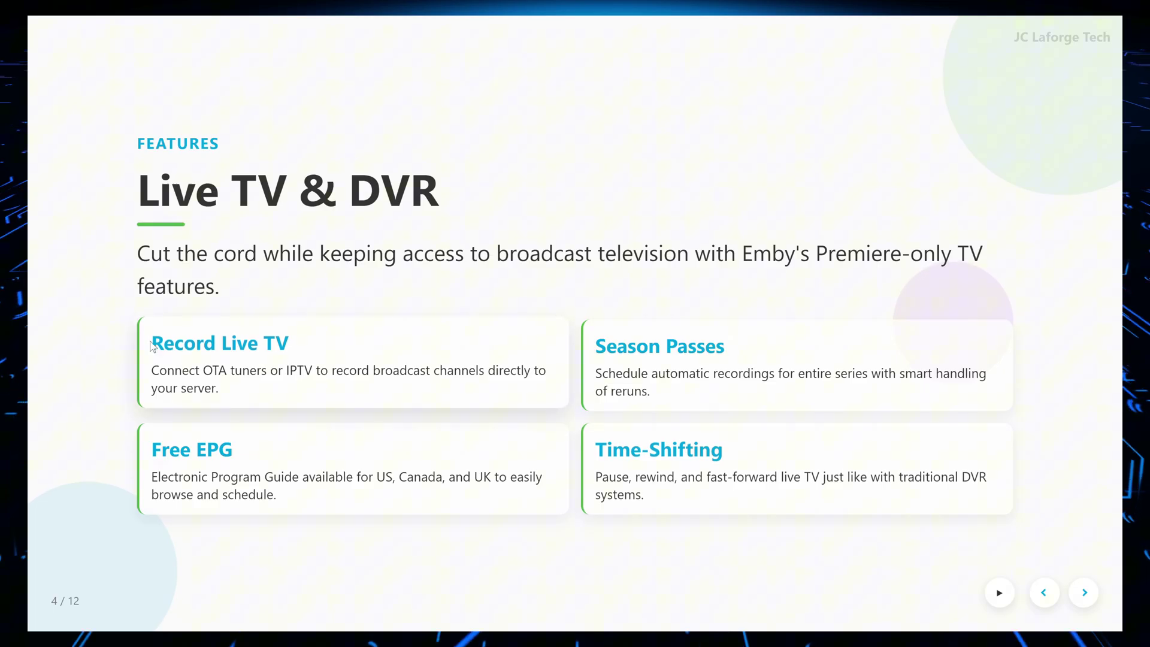
pyautogui.moveTo(151, 343); pyautogui.dragTo(318, 352)
pyautogui.moveTo(153, 443); pyautogui.dragTo(246, 453)
pyautogui.tripleClick(615, 346)
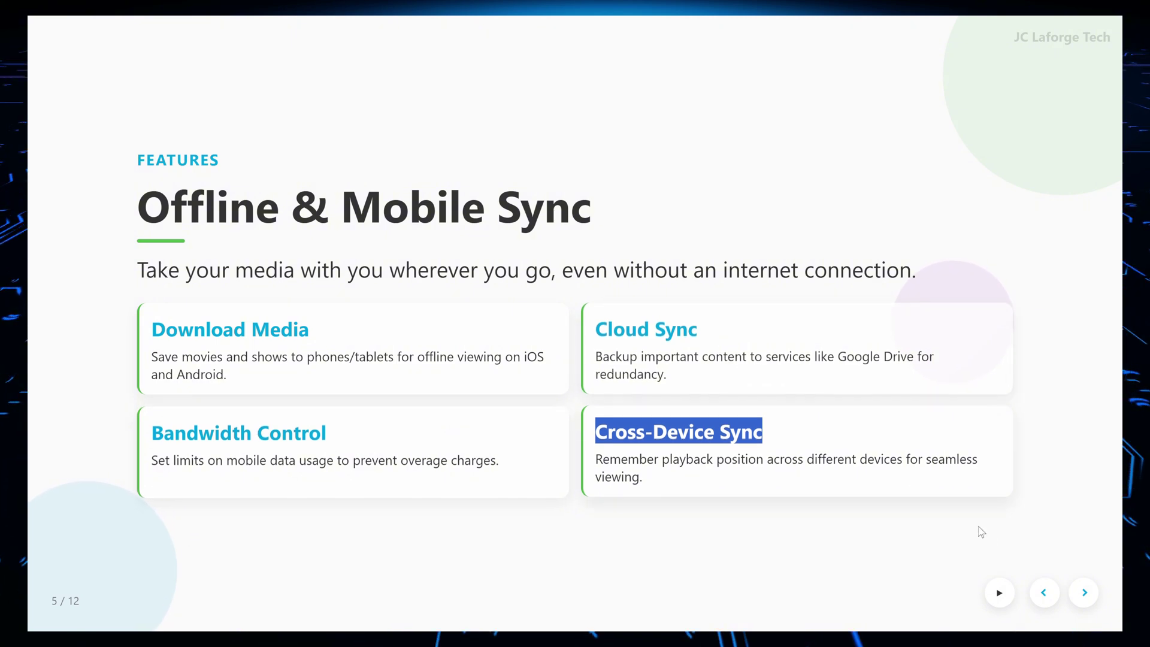
pyautogui.click(1085, 592)
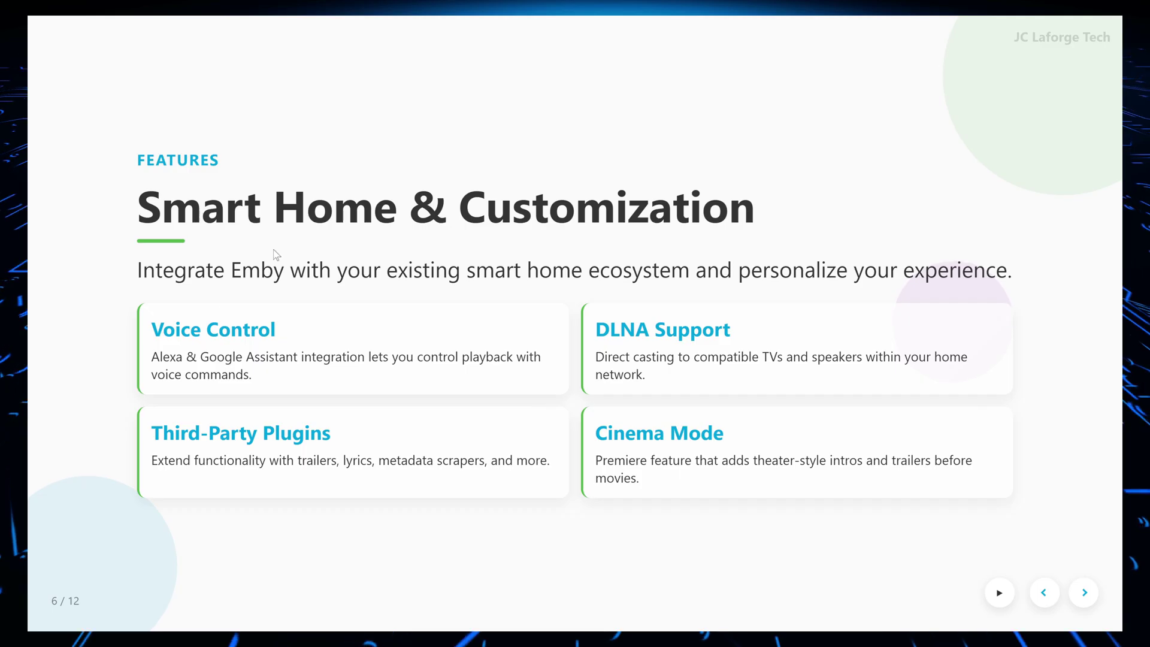
pyautogui.moveTo(164, 326); pyautogui.dragTo(289, 335)
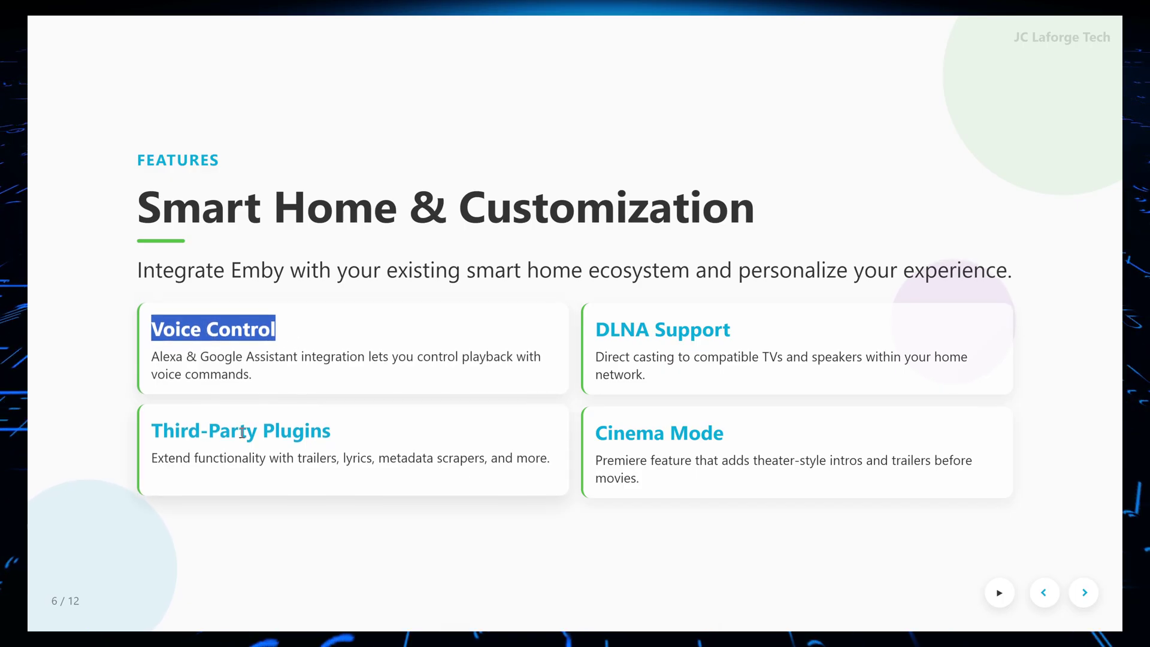
pyautogui.moveTo(174, 431); pyautogui.dragTo(333, 431)
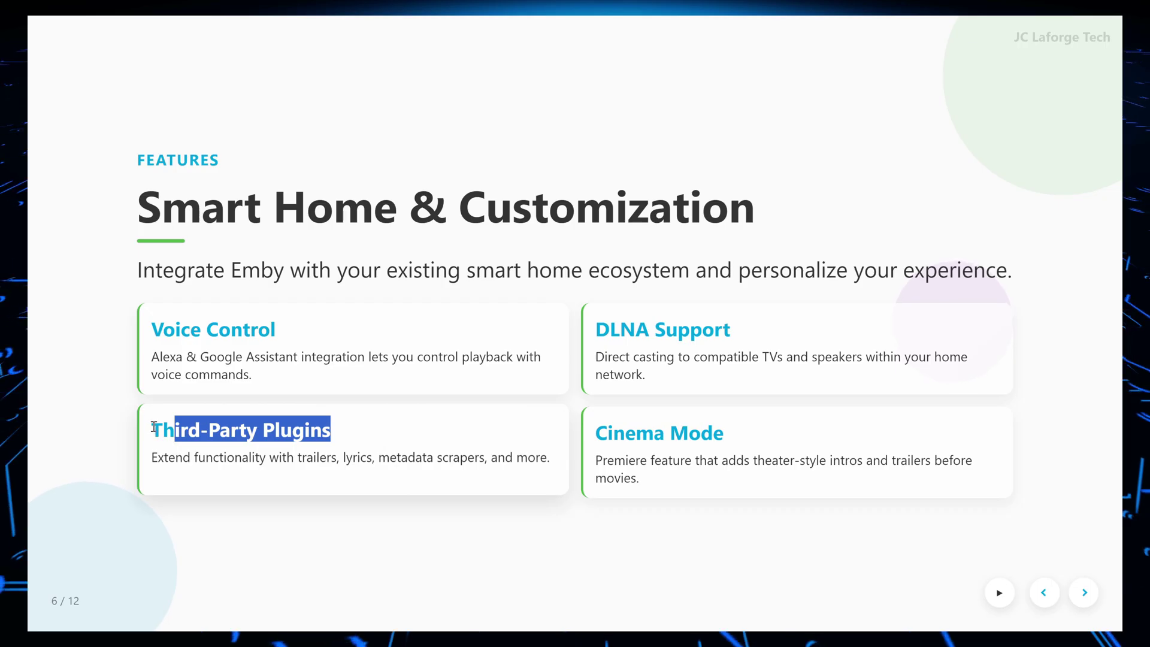
pyautogui.moveTo(209, 430); pyautogui.dragTo(199, 427)
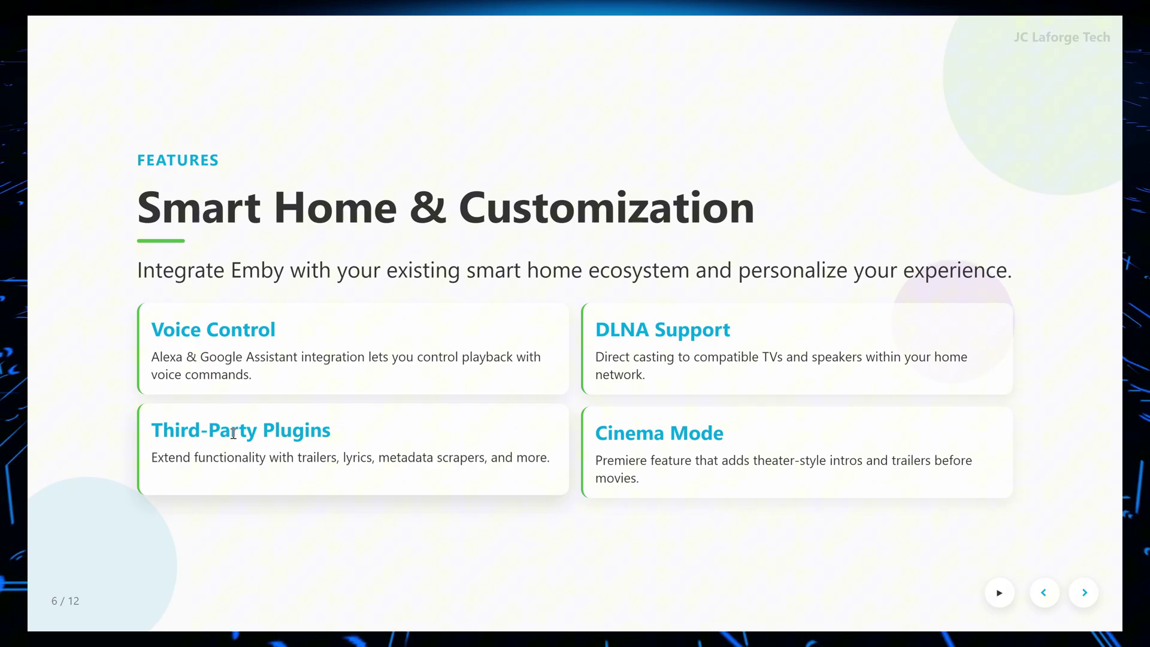
pyautogui.tripleClick(611, 327)
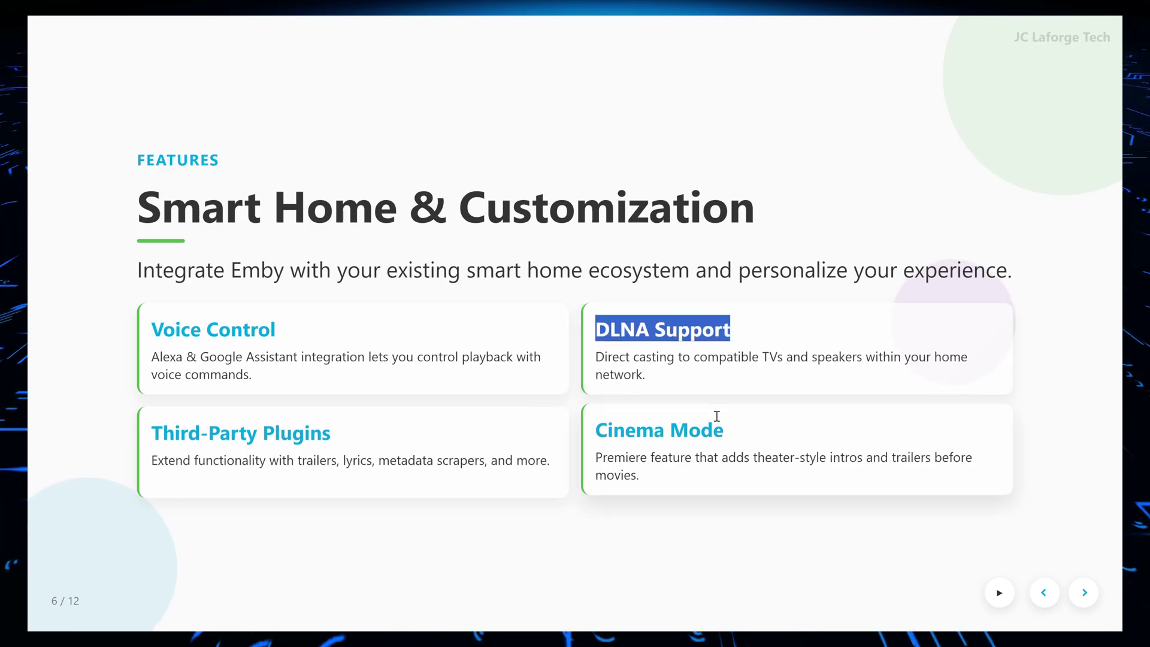
# Go to slide 7 and highlight the Self-Hosted and hardware transcoding cells for each product
pyautogui.click(1084, 592)
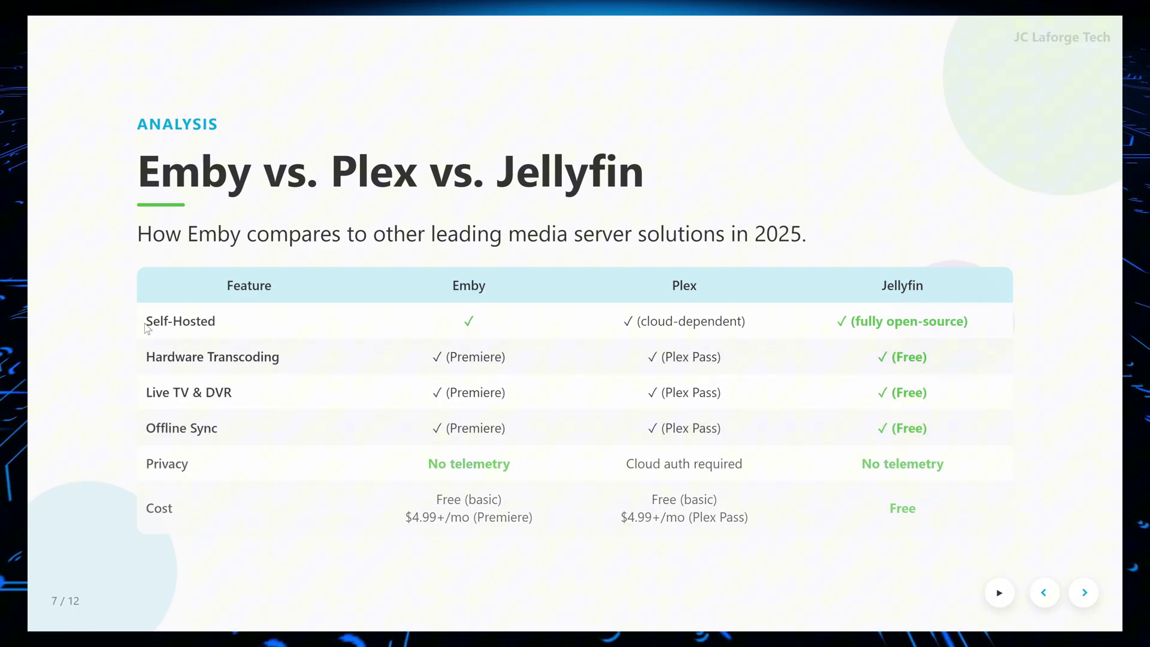
pyautogui.moveTo(145, 329); pyautogui.dragTo(283, 329)
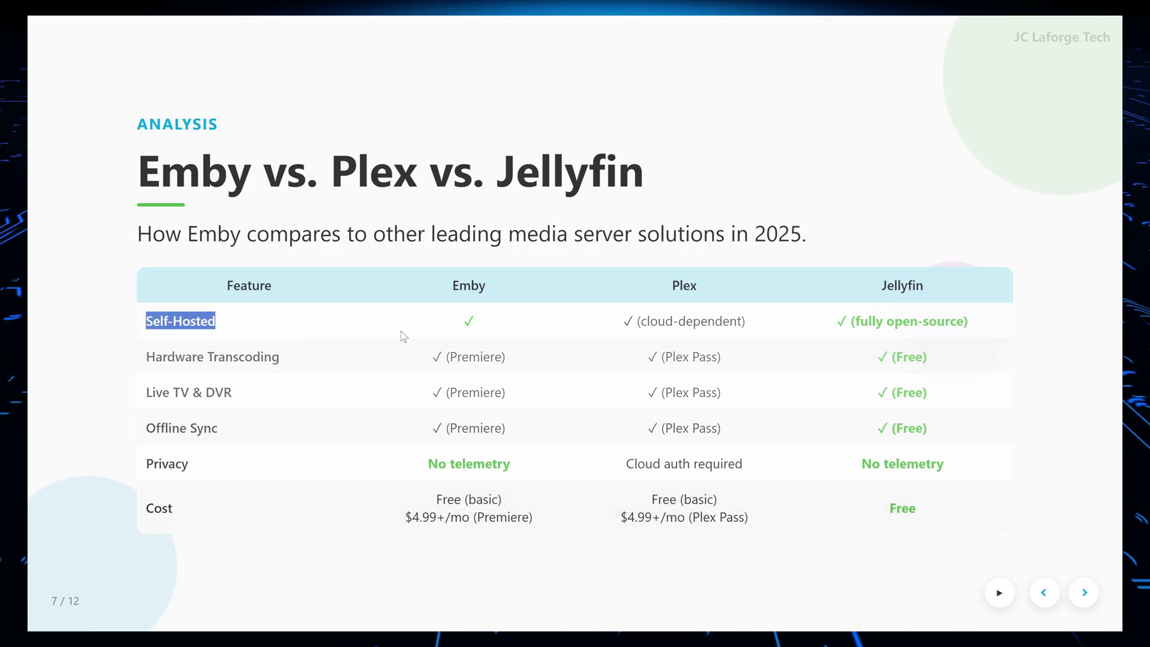
pyautogui.moveTo(633, 323); pyautogui.dragTo(745, 325)
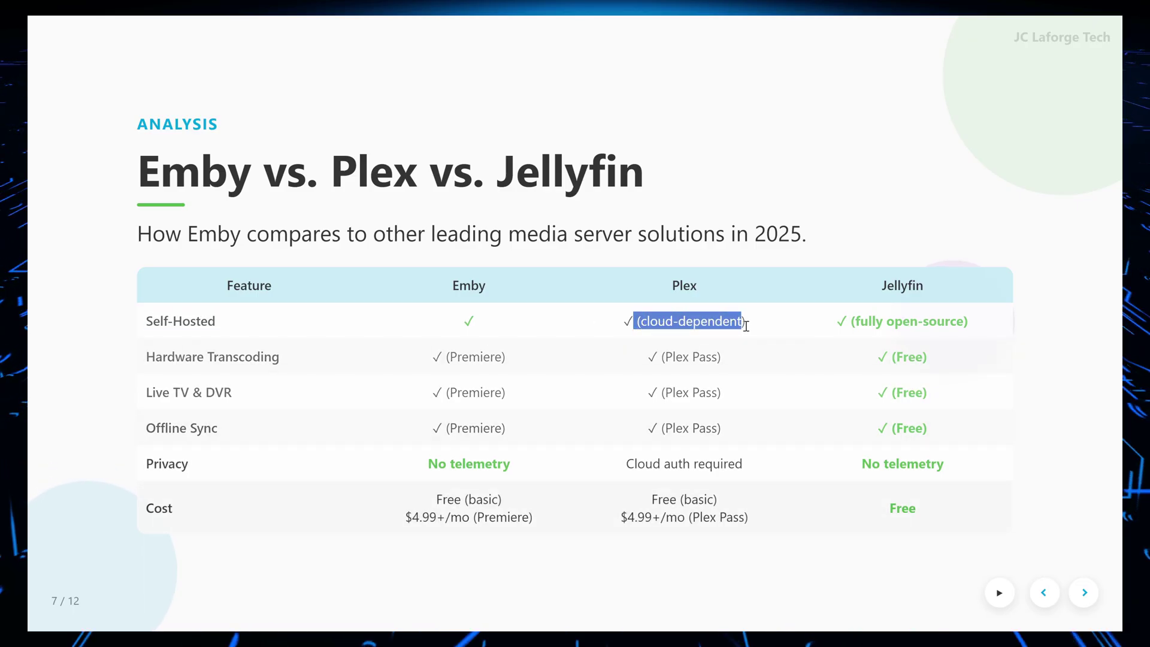
pyautogui.tripleClick(682, 319)
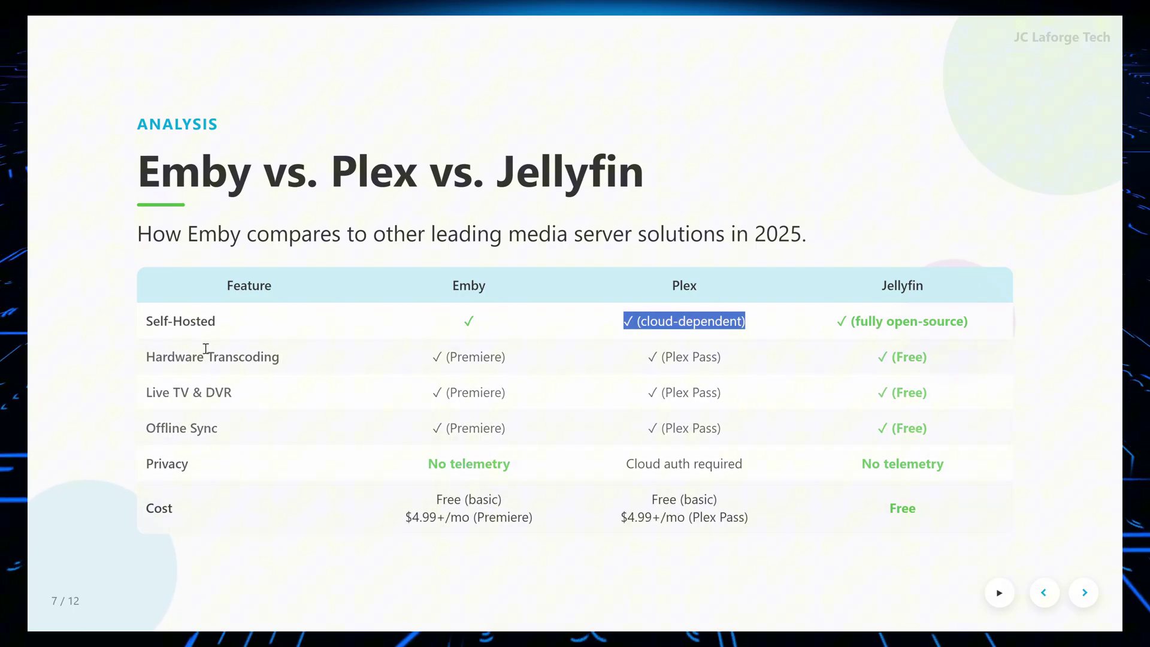
pyautogui.moveTo(434, 360); pyautogui.dragTo(508, 362)
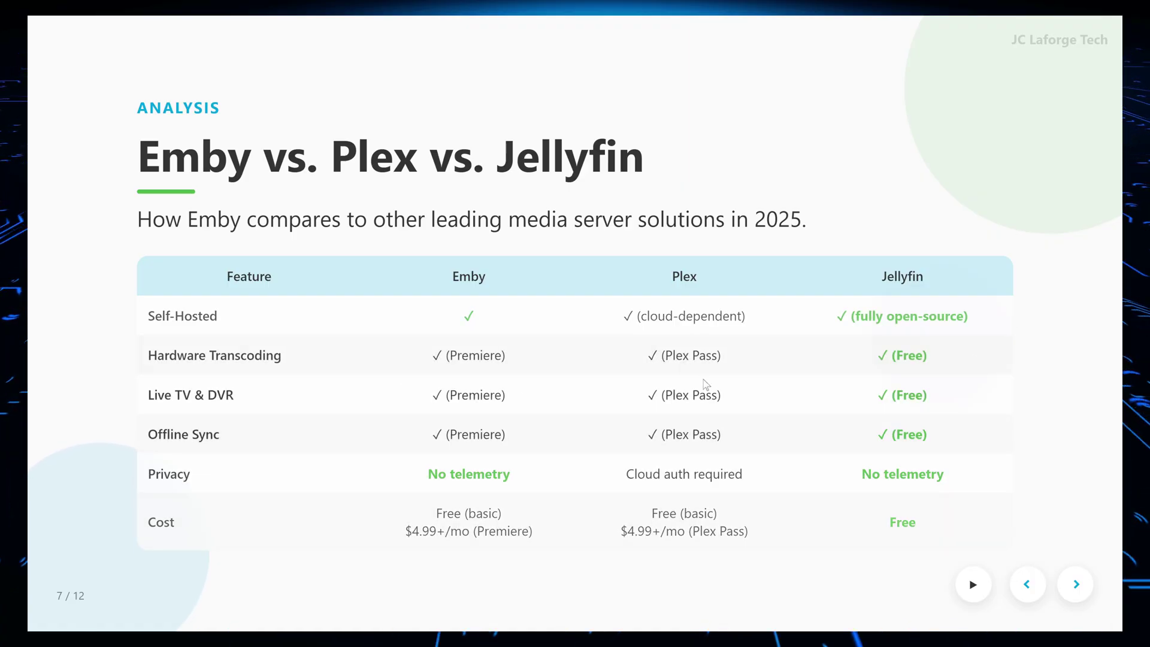
pyautogui.moveTo(908, 356); pyautogui.dragTo(929, 357)
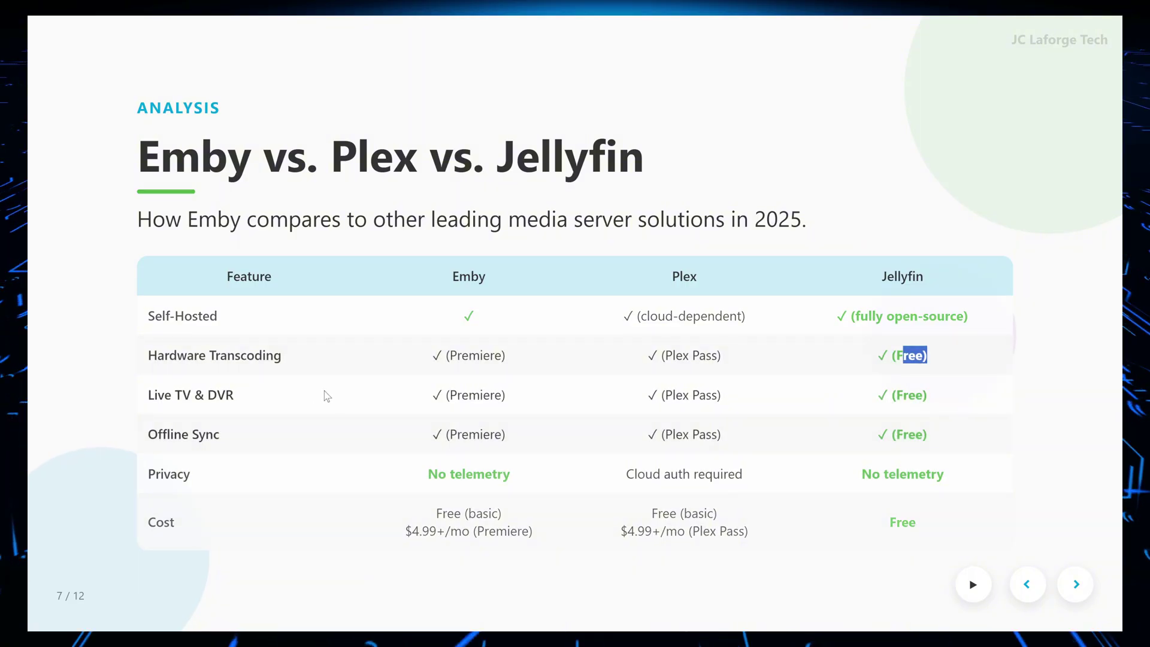
# Highlight the Live TV & DVR and Offline Sync tiers: Emby Premiere, Plex Pass, Jellyfin free
pyautogui.moveTo(446, 396); pyautogui.dragTo(547, 400)
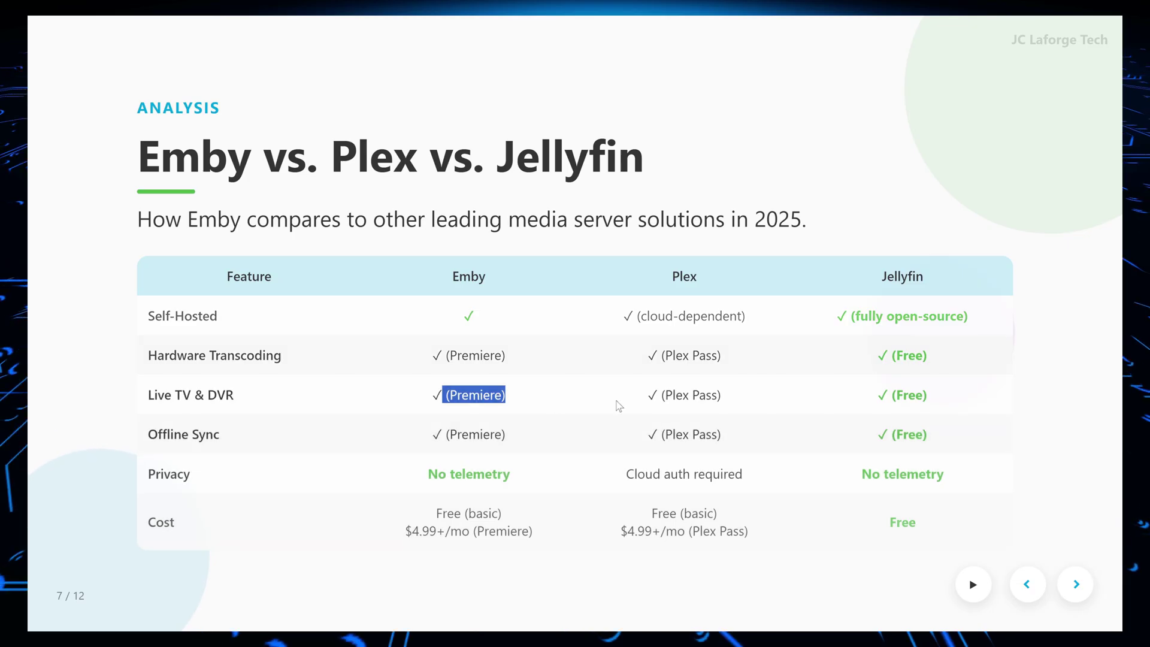
pyautogui.moveTo(662, 395); pyautogui.dragTo(749, 402)
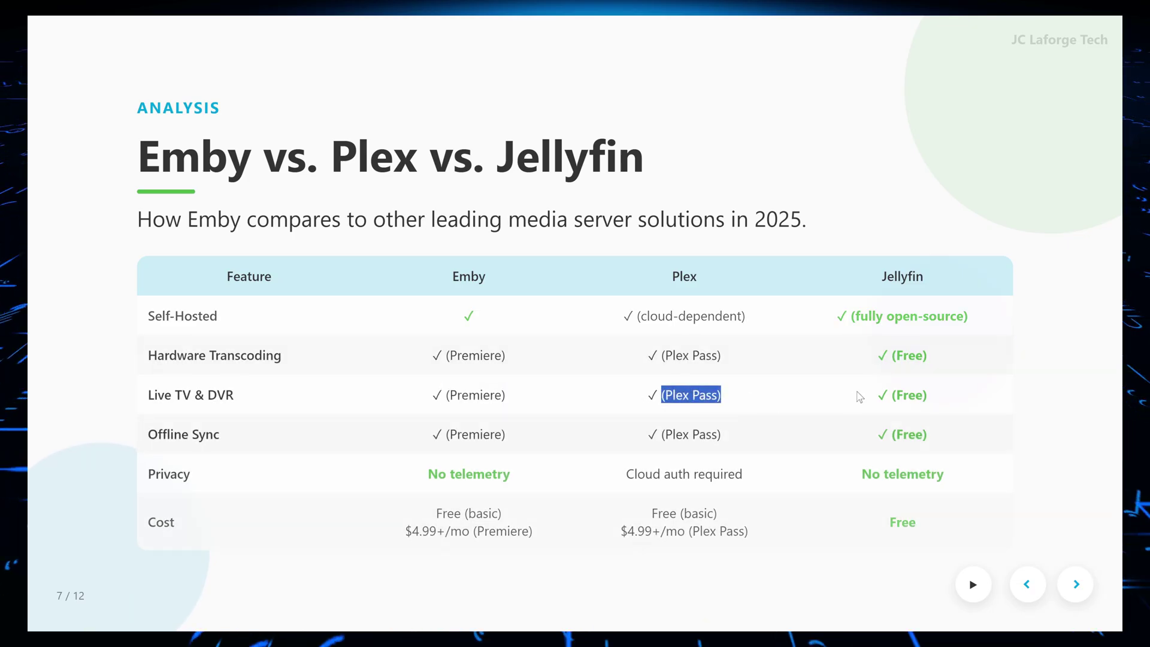
pyautogui.moveTo(943, 394); pyautogui.dragTo(854, 398)
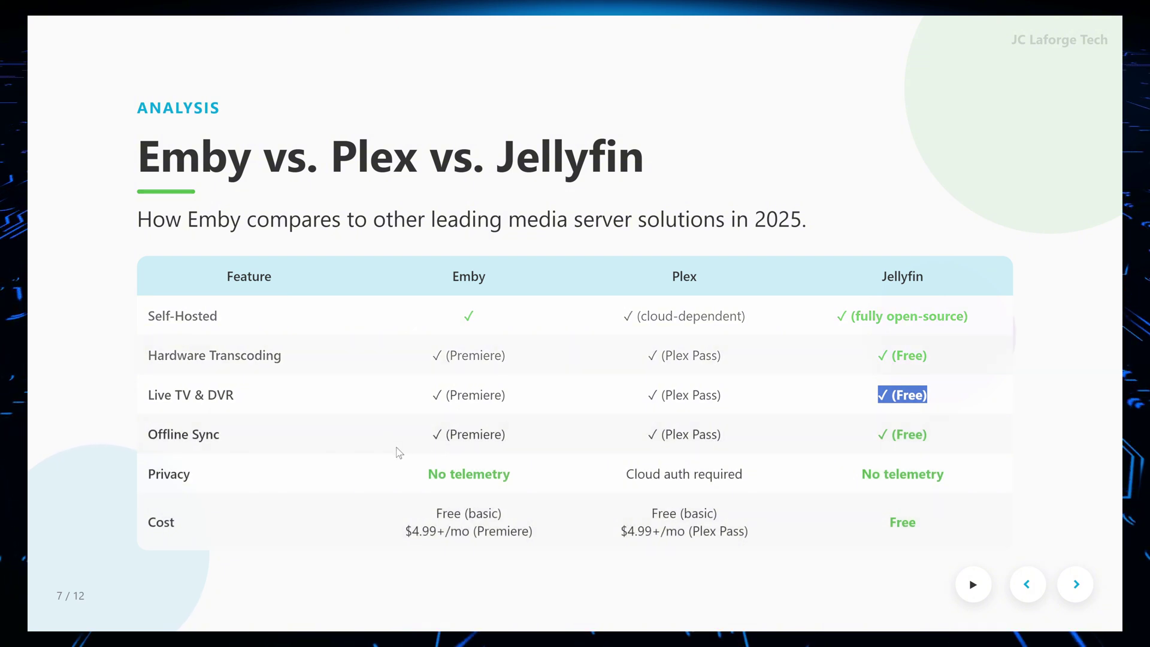
pyautogui.moveTo(443, 435); pyautogui.dragTo(506, 436)
pyautogui.moveTo(658, 435); pyautogui.dragTo(743, 437)
pyautogui.moveTo(509, 436); pyautogui.dragTo(726, 441)
pyautogui.moveTo(564, 435); pyautogui.dragTo(722, 436)
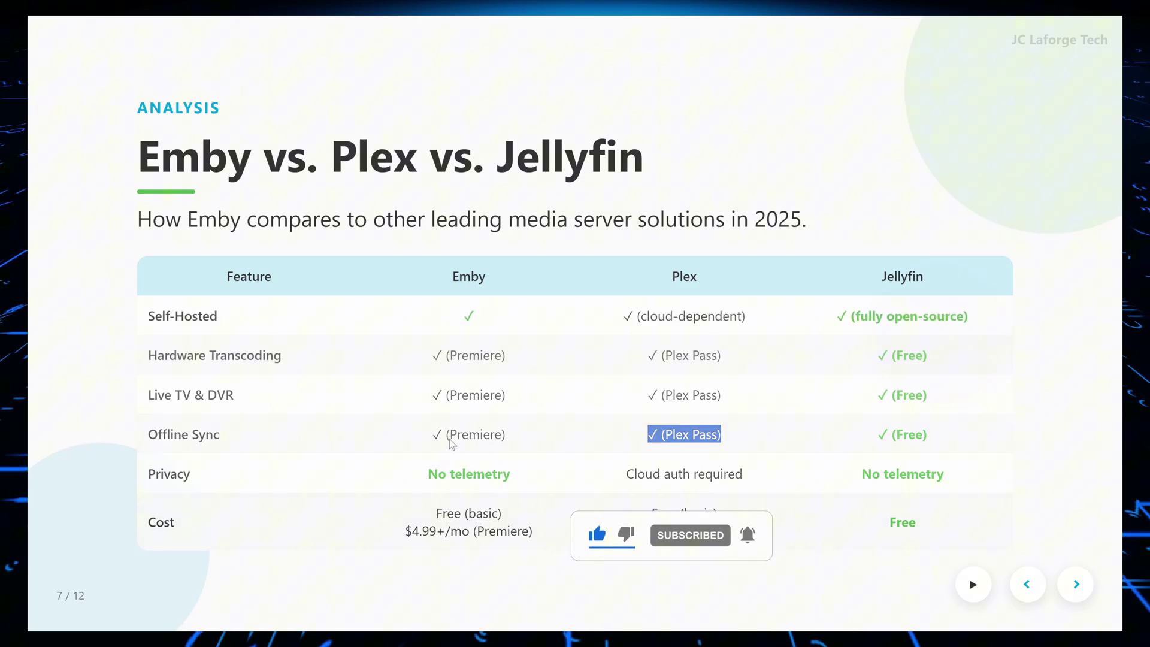
pyautogui.moveTo(447, 434); pyautogui.dragTo(722, 434)
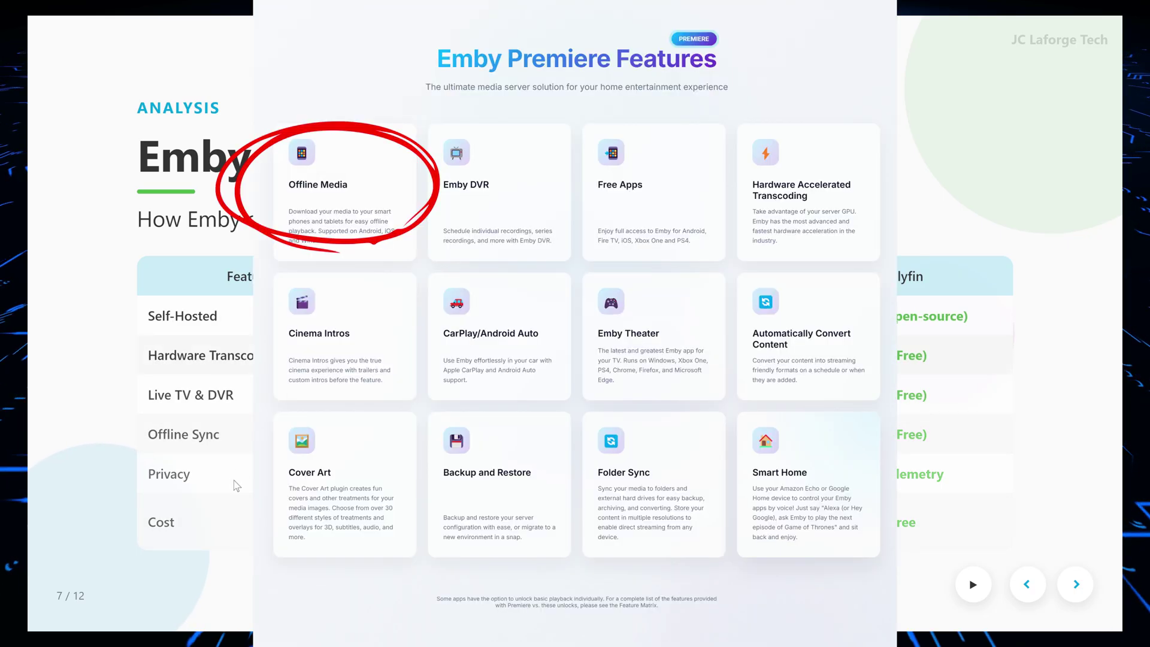
pyautogui.moveTo(205, 475); pyautogui.dragTo(94, 481)
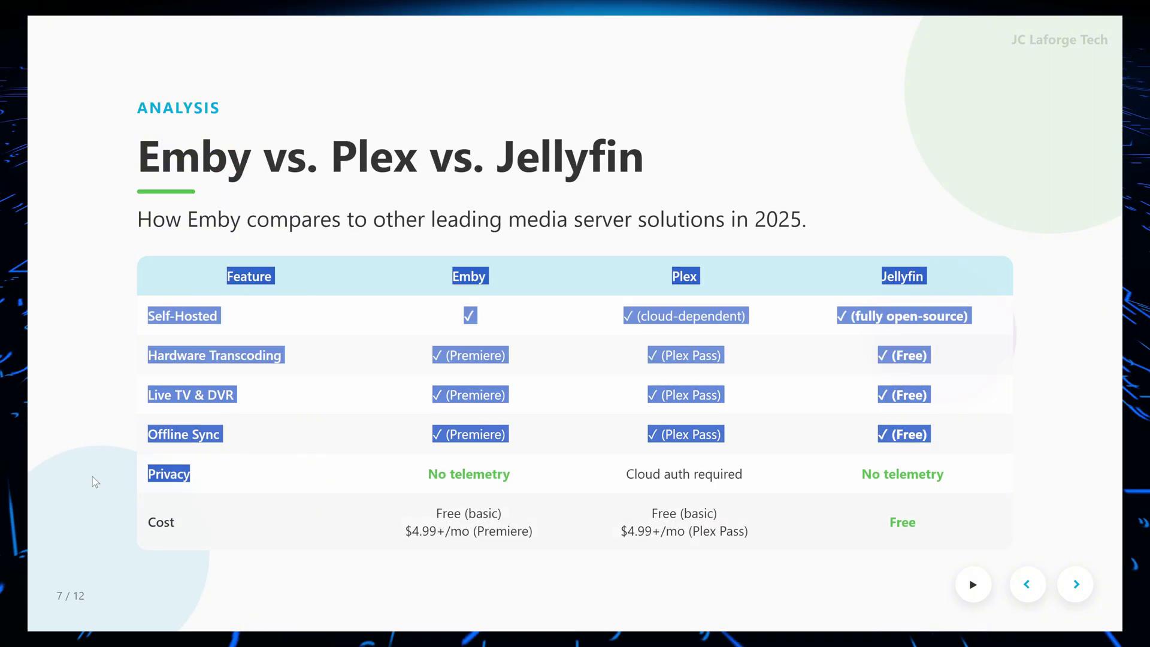
pyautogui.click(157, 477)
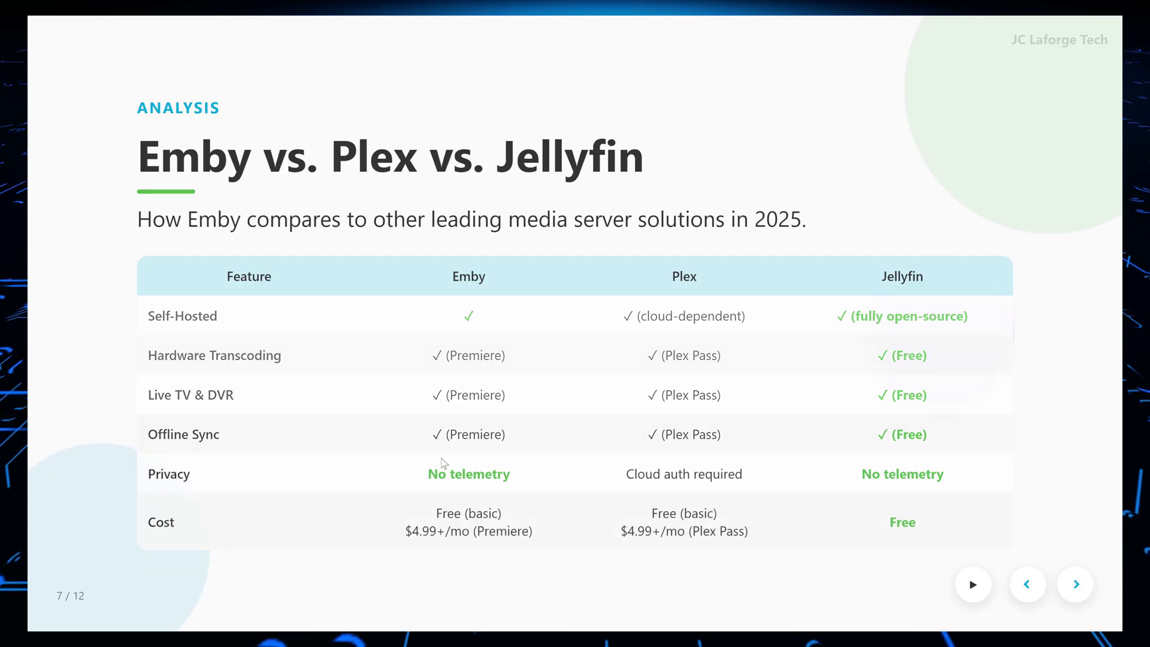
pyautogui.tripleClick(448, 466)
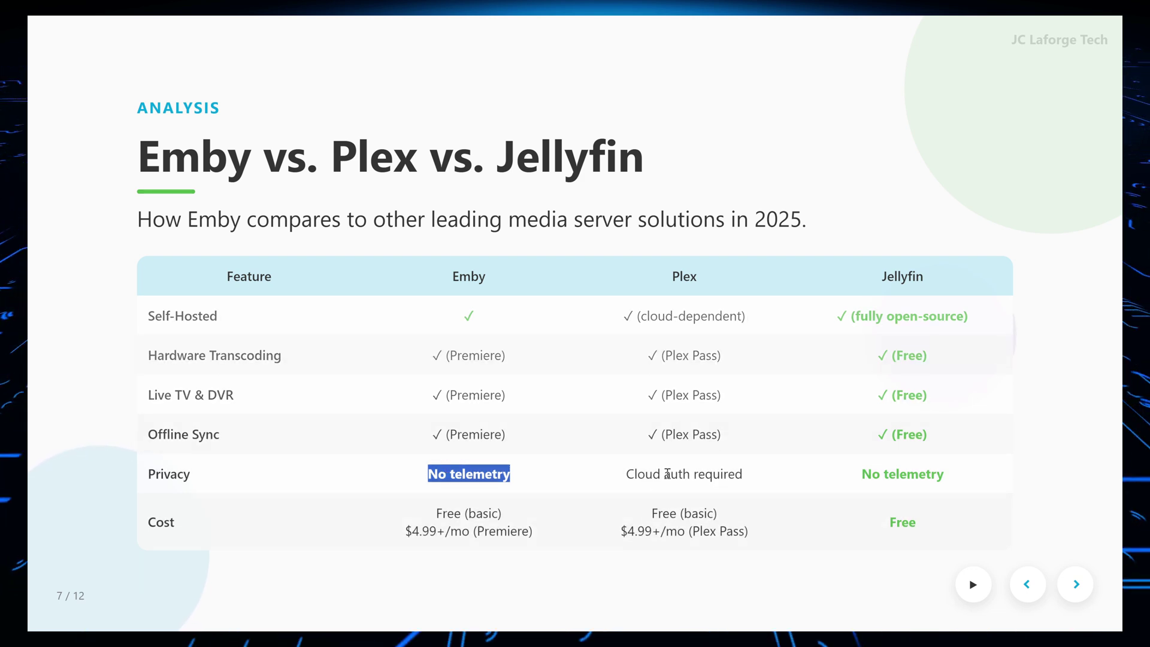
pyautogui.tripleClick(631, 479)
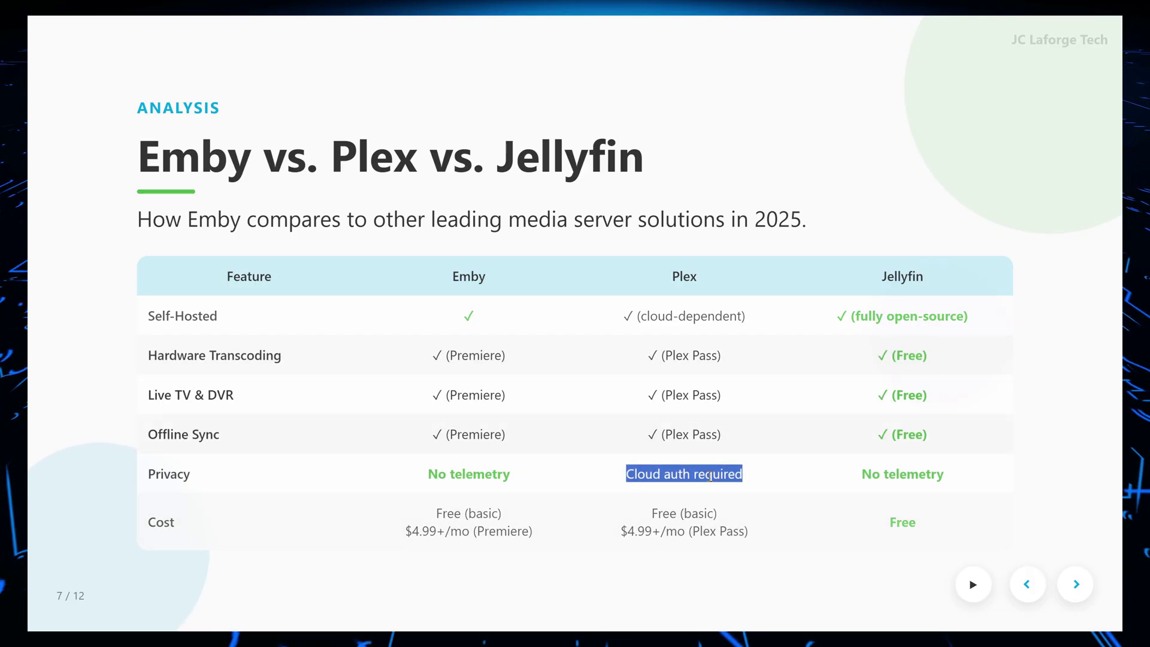
pyautogui.doubleClick(884, 479)
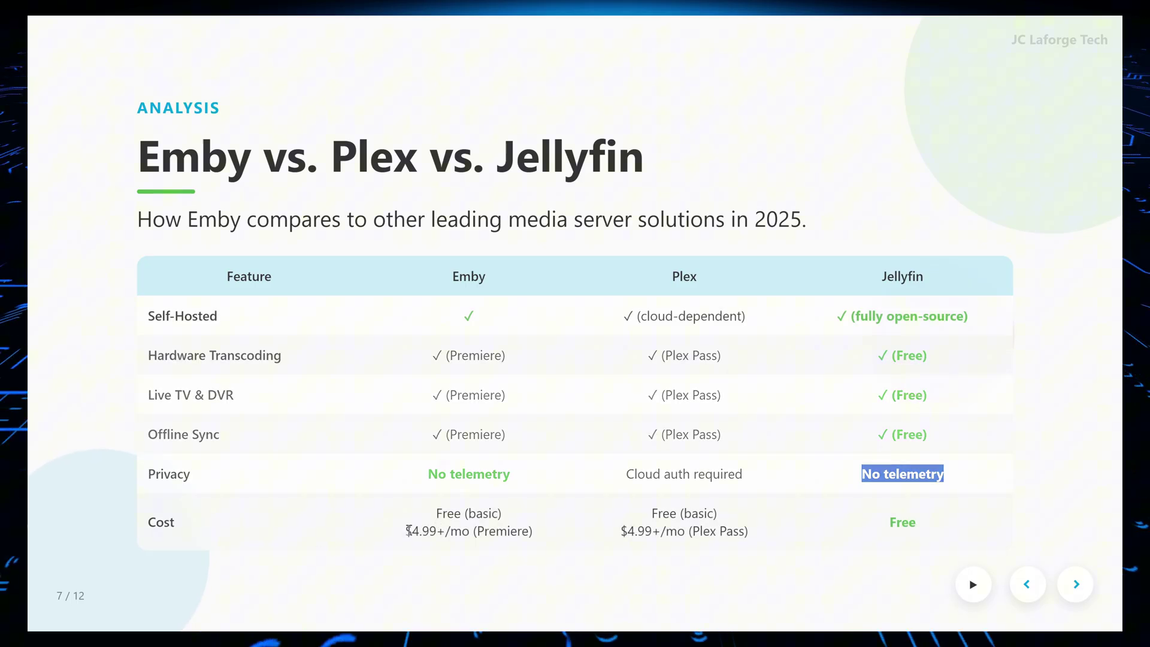
pyautogui.moveTo(406, 531); pyautogui.dragTo(437, 531)
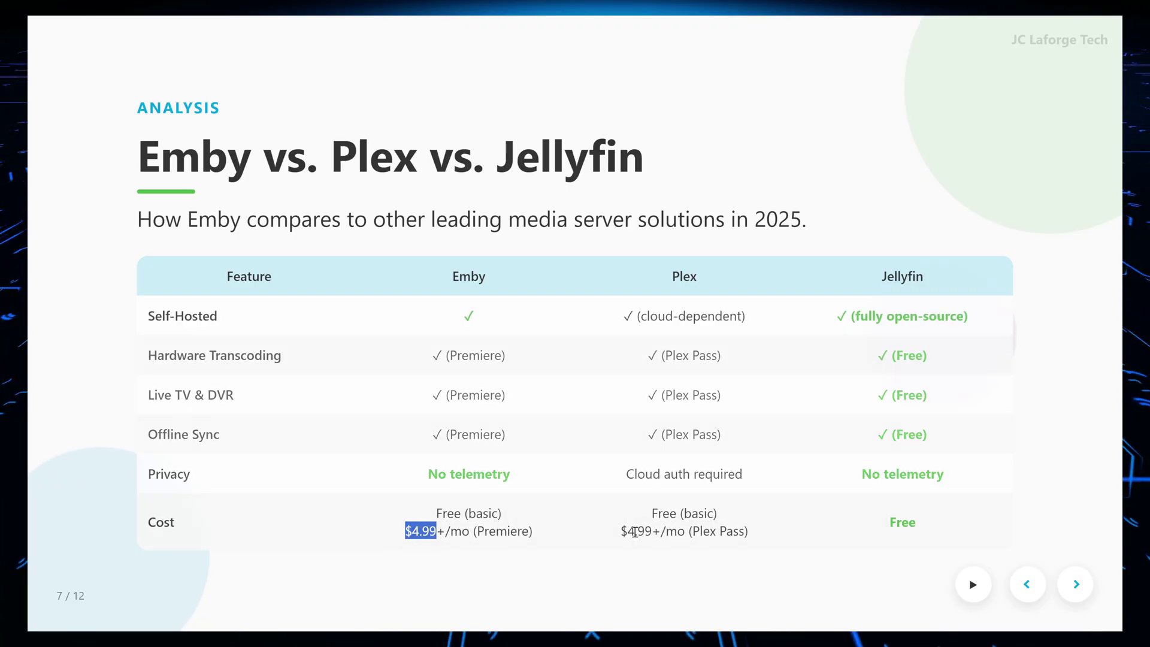
pyautogui.moveTo(621, 531); pyautogui.dragTo(779, 534)
pyautogui.moveTo(658, 513); pyautogui.dragTo(698, 513)
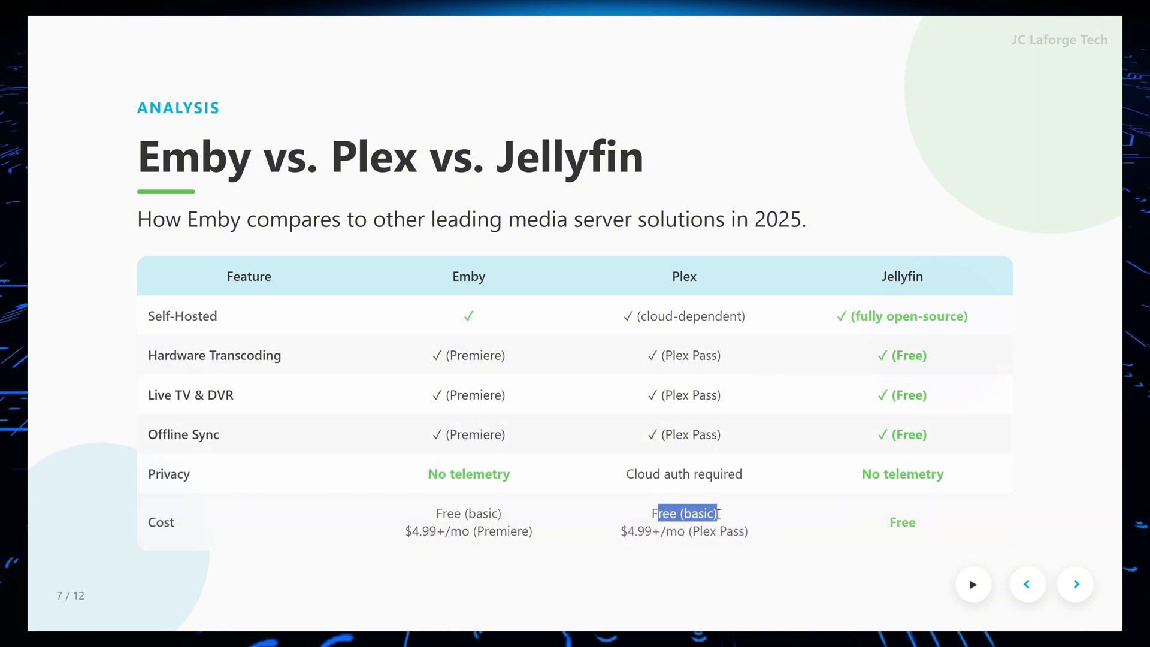
pyautogui.moveTo(621, 531); pyautogui.dragTo(675, 535)
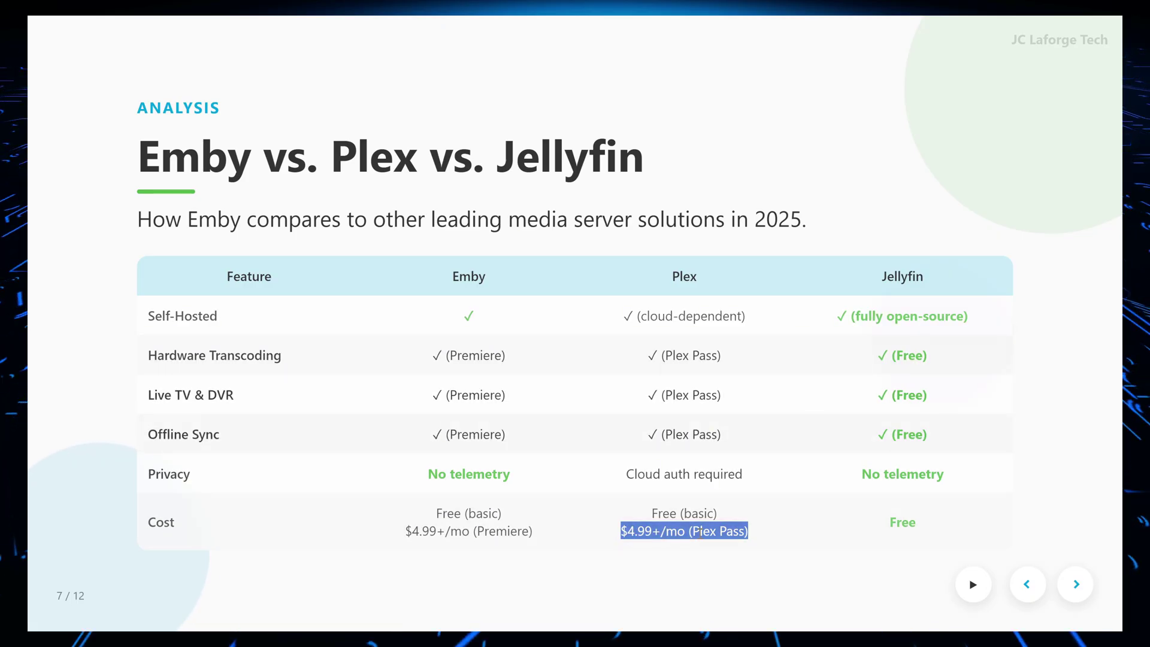
pyautogui.moveTo(897, 522); pyautogui.dragTo(953, 534)
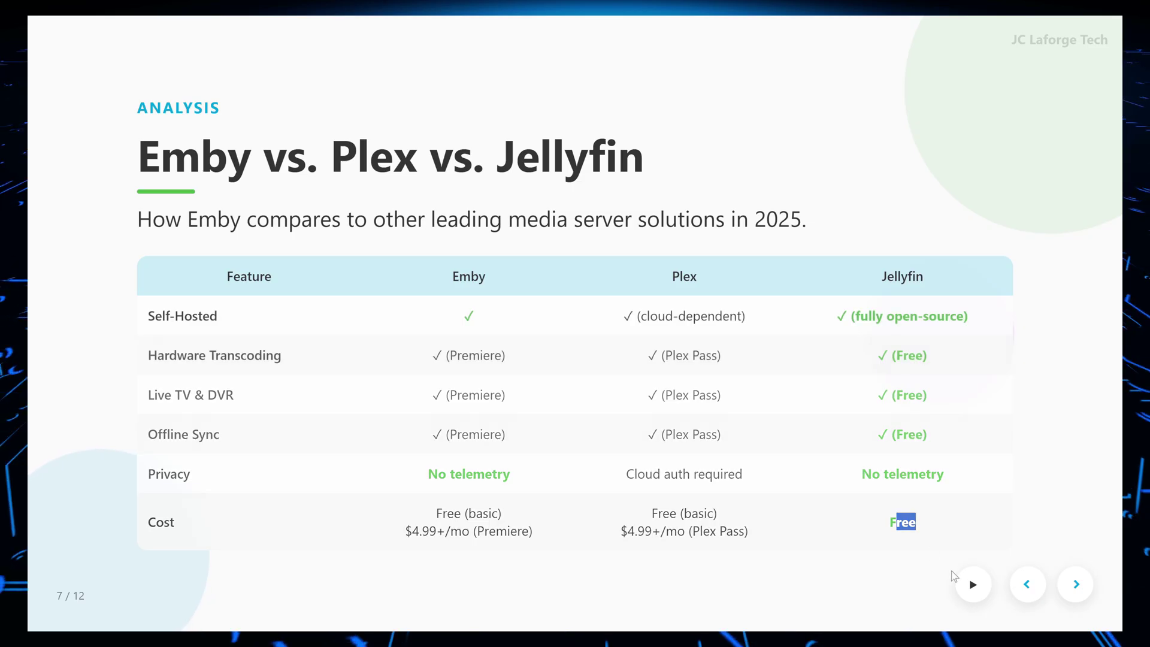
# Advance the deck from the Setting Up Emby on CasaOS slide to slide 11, 'Who Should Use Emby in 2025?'
pyautogui.click(1071, 585)
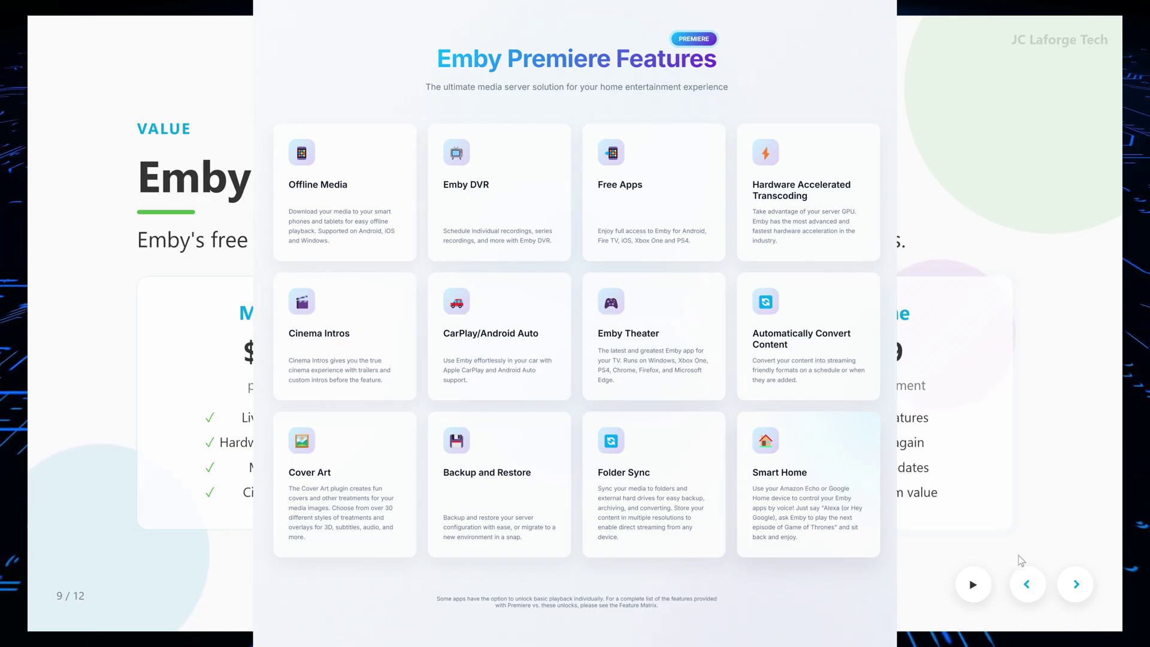
pyautogui.click(1076, 585)
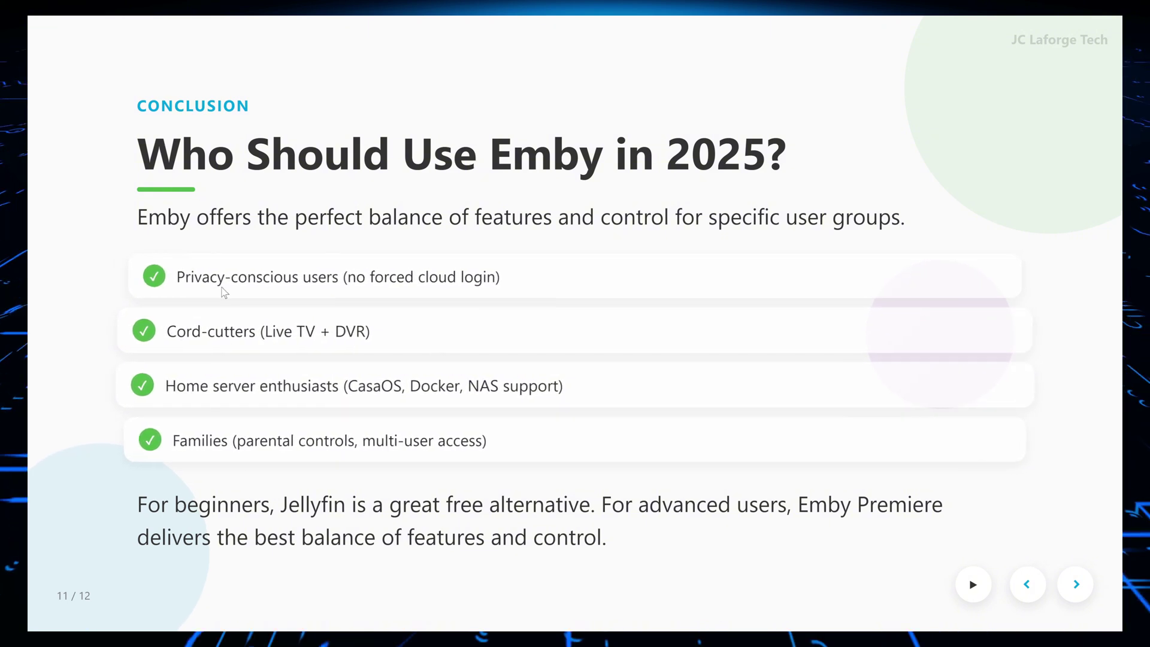
pyautogui.moveTo(182, 278); pyautogui.dragTo(336, 280)
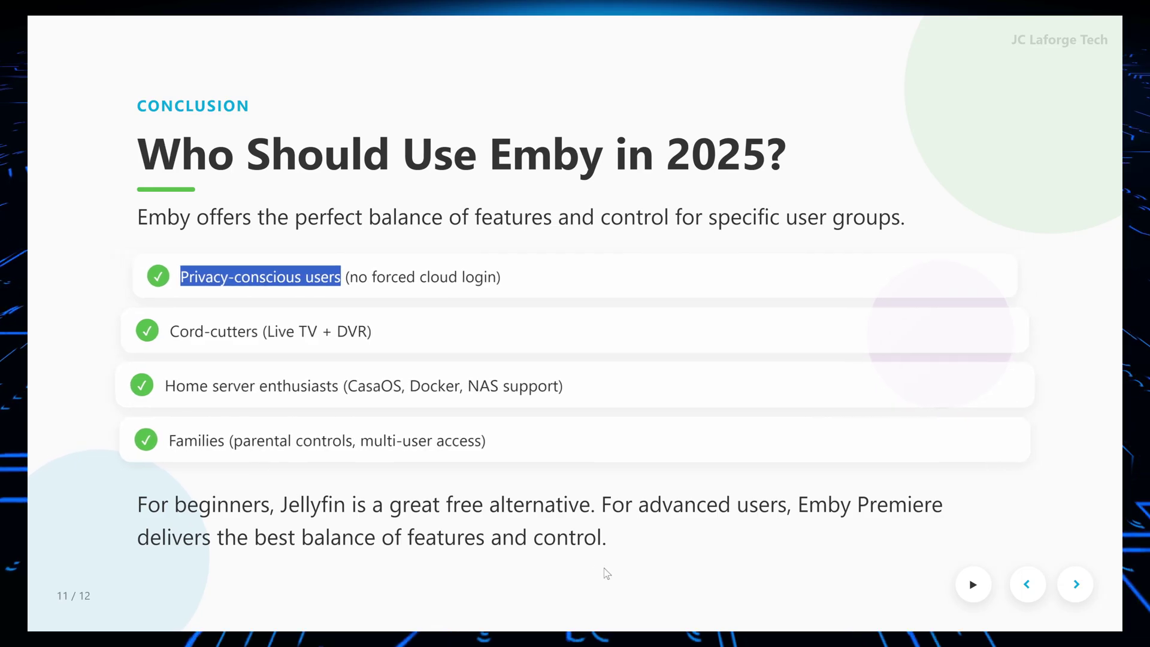
pyautogui.moveTo(799, 505); pyautogui.dragTo(951, 514)
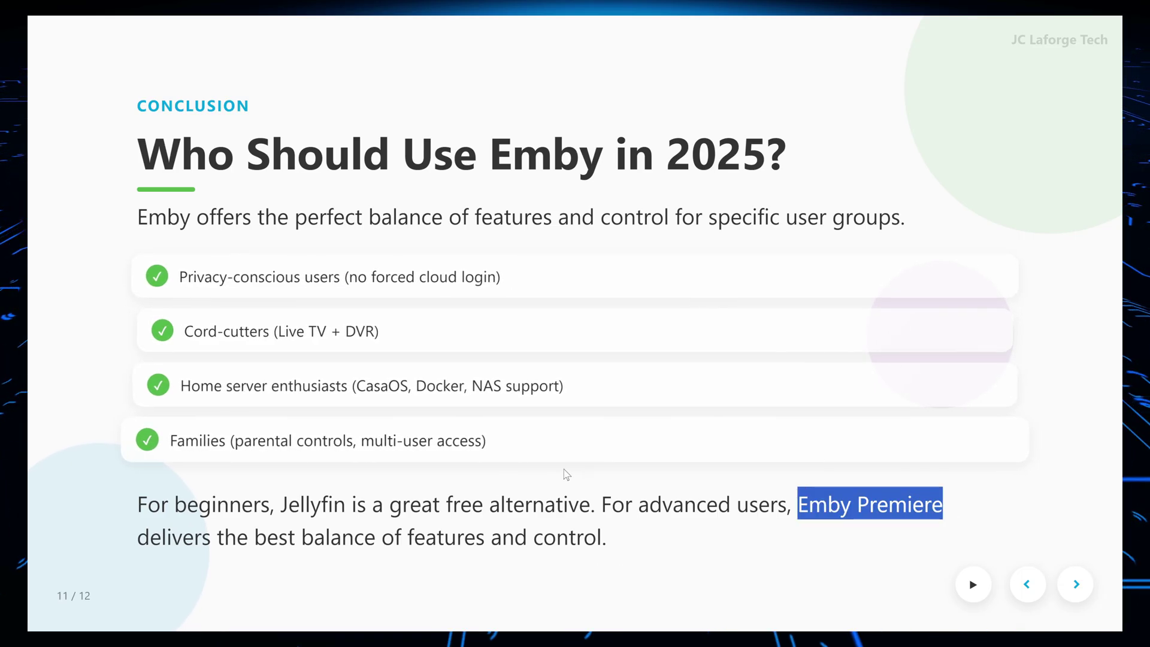
pyautogui.doubleClick(887, 503)
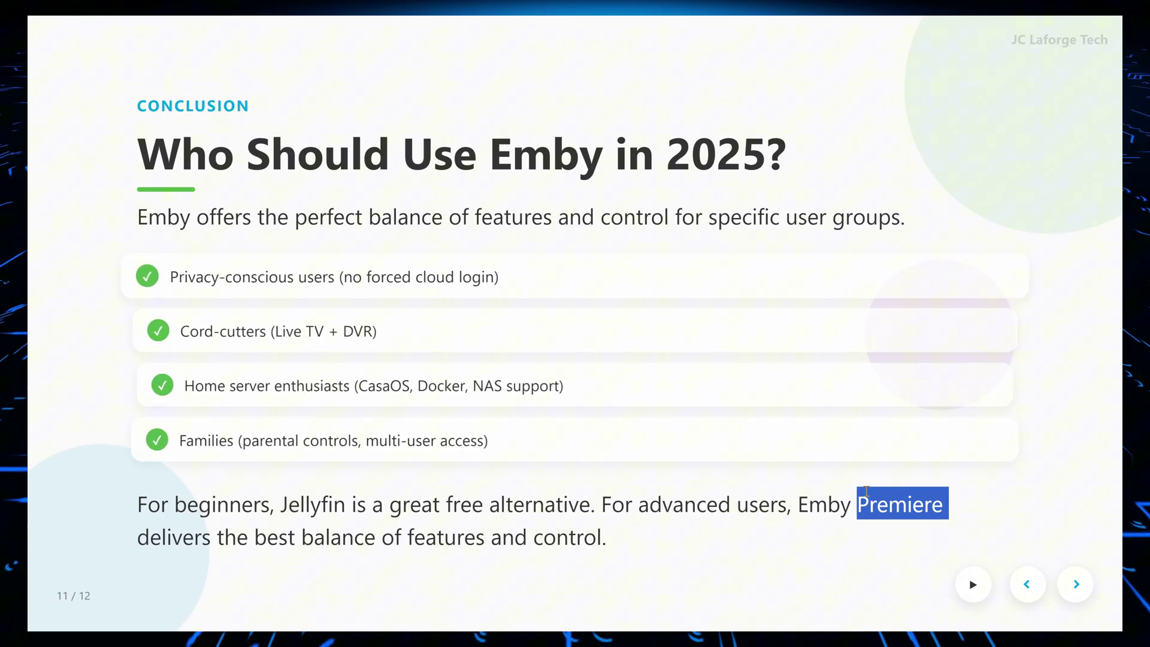
# Advance to slide 12 of 12, 'Thank You for Watching!', with Subscribe and Like & Share prompts
pyautogui.click(1078, 585)
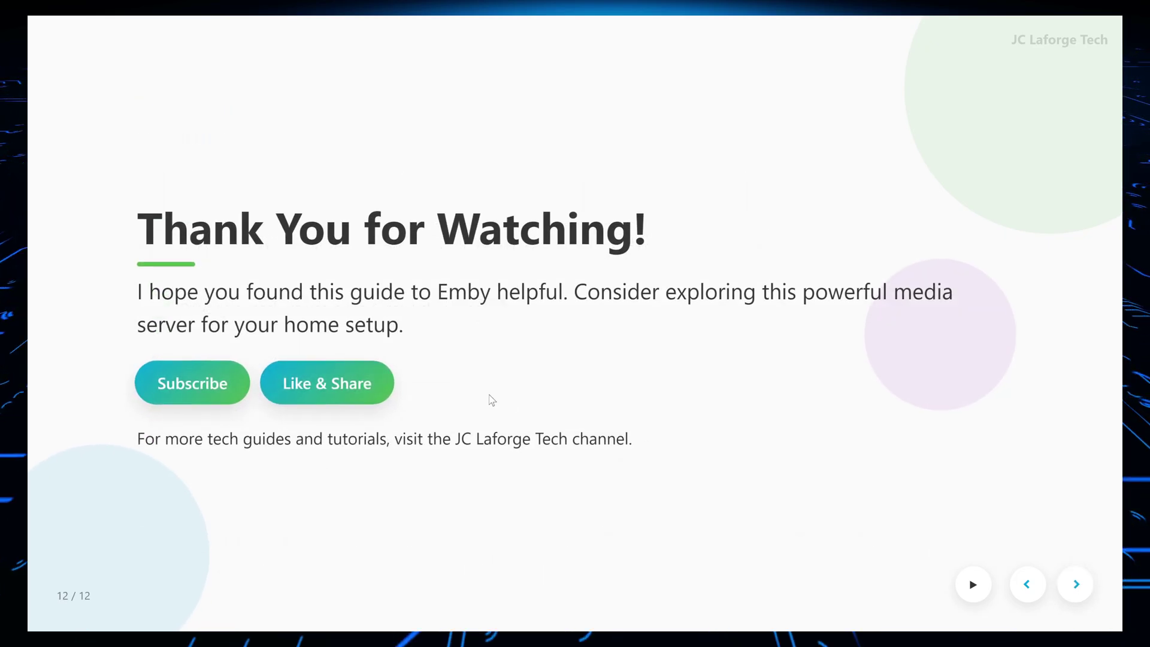